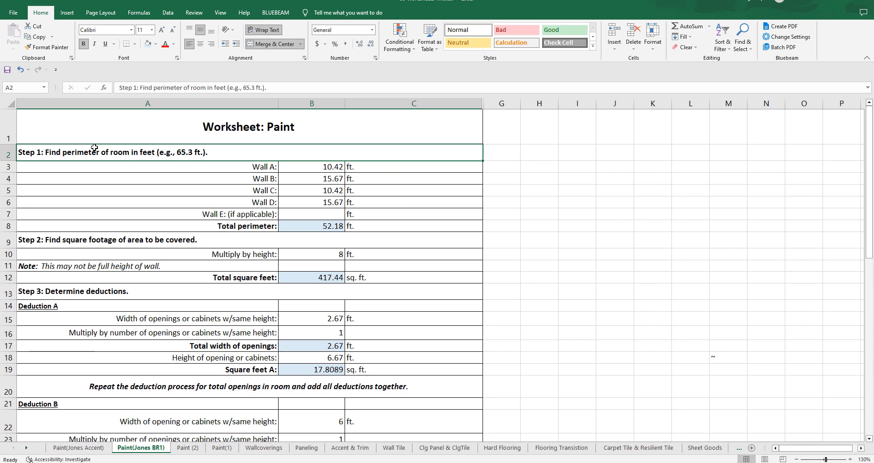
# Review the Wall A to Wall D lengths in cells B3 to B6 of the Paint(Jones BR1) worksheet
pyautogui.click(323, 168)
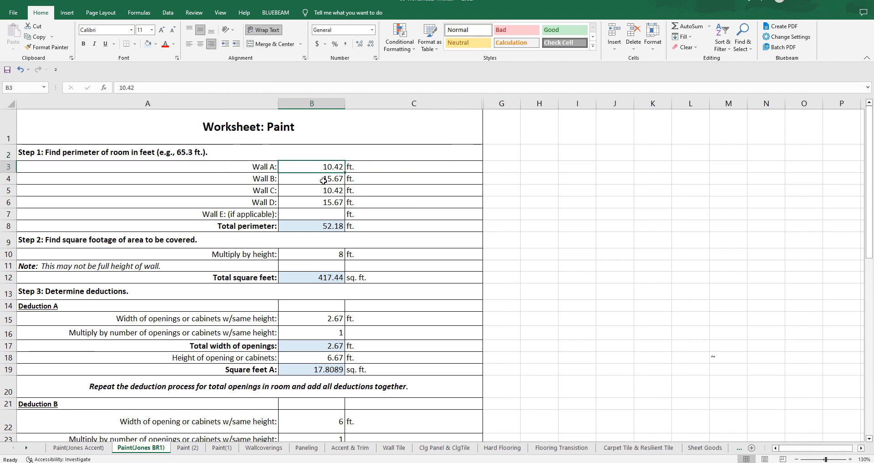
pyautogui.click(323, 181)
pyautogui.click(324, 192)
pyautogui.click(324, 201)
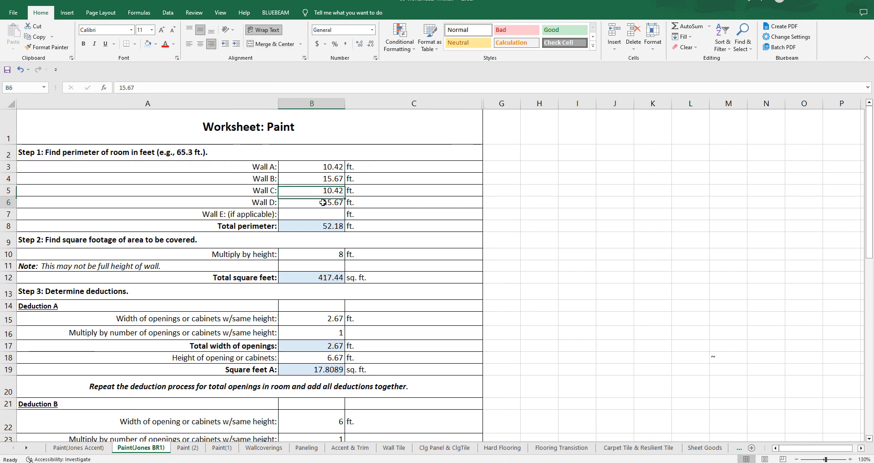
pyautogui.click(337, 165)
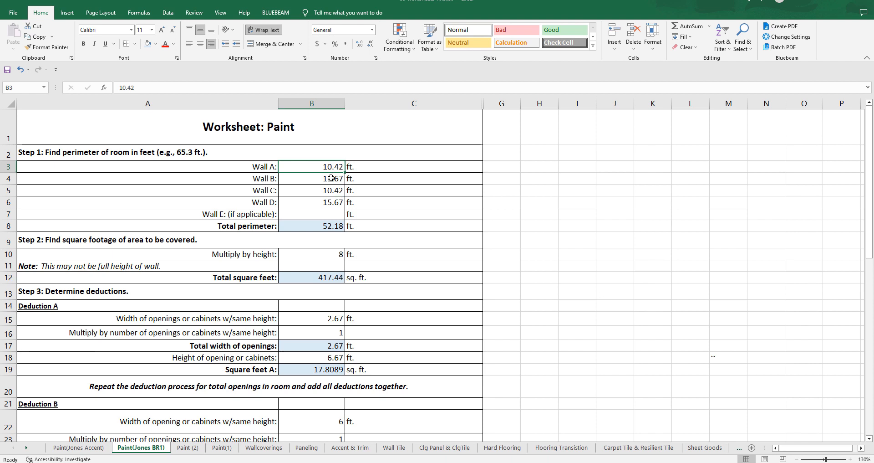
pyautogui.click(331, 178)
pyautogui.click(339, 192)
pyautogui.click(337, 202)
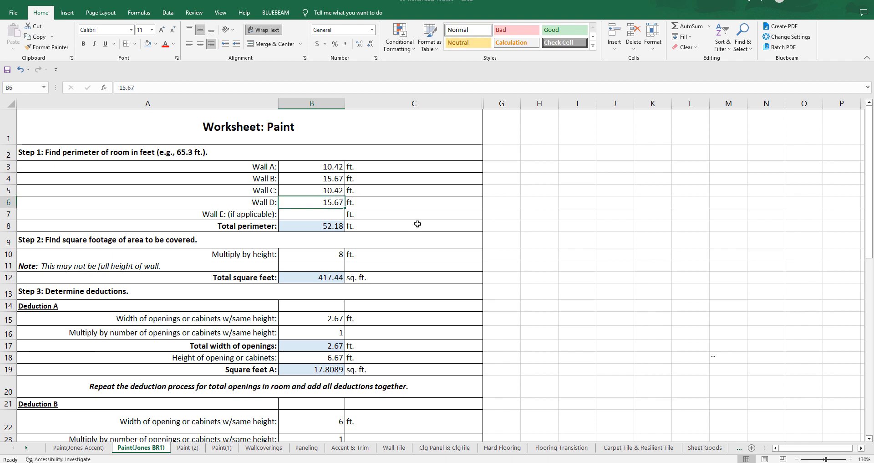
# Inspect the Total perimeter formula in cell B8 and leave it as it is
pyautogui.click(292, 223)
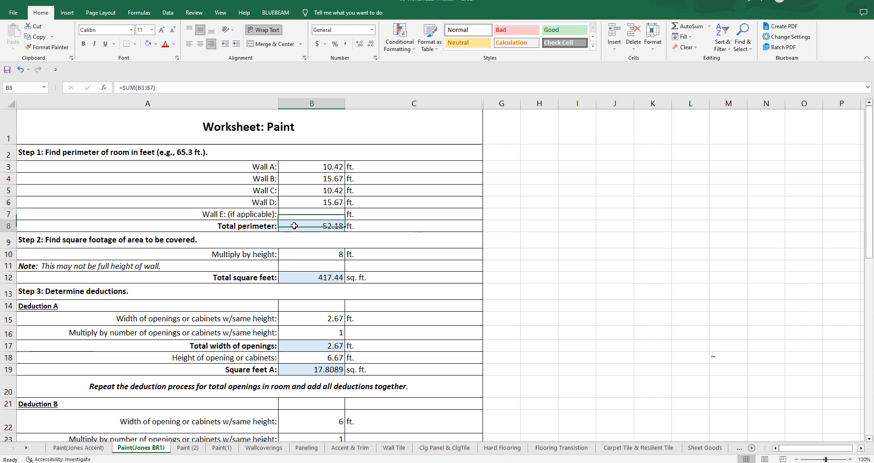
pyautogui.doubleClick(338, 225)
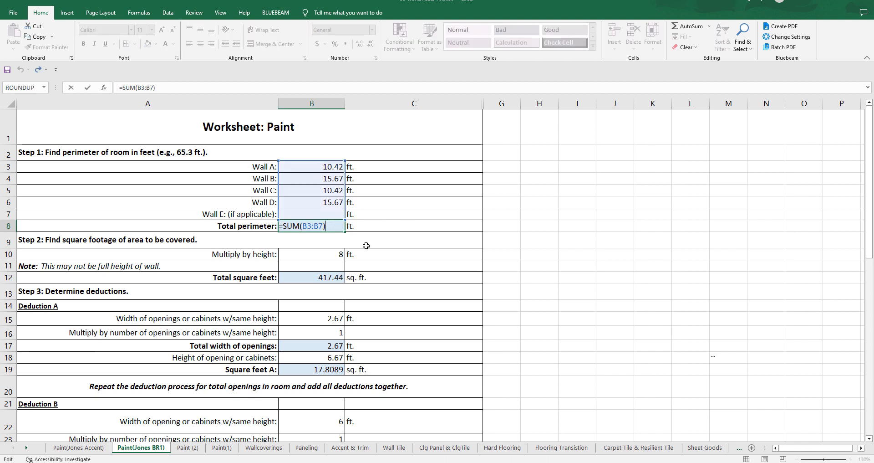
pyautogui.press('Escape')
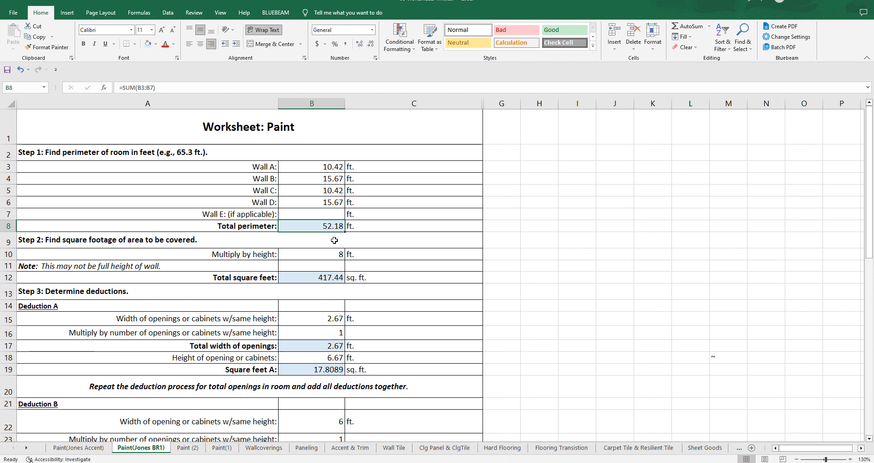
# Check the height multiplier in B10 and inspect the Total square feet formula in B12
pyautogui.click(324, 255)
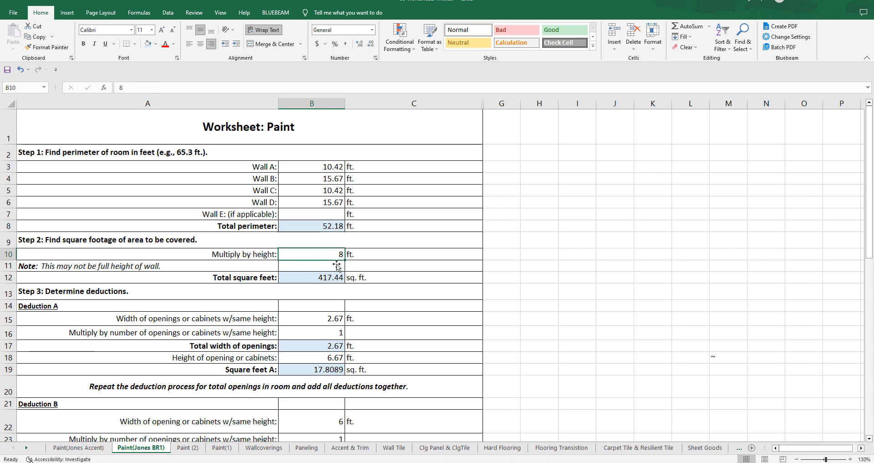
pyautogui.doubleClick(289, 277)
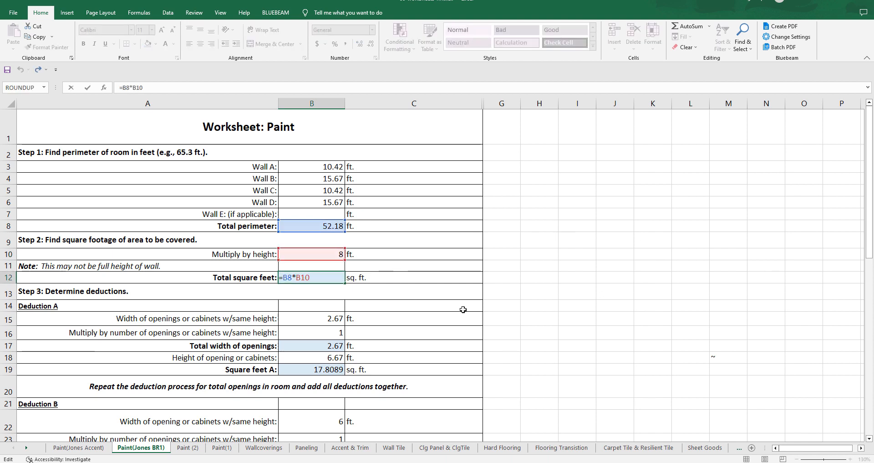
pyautogui.press('Escape')
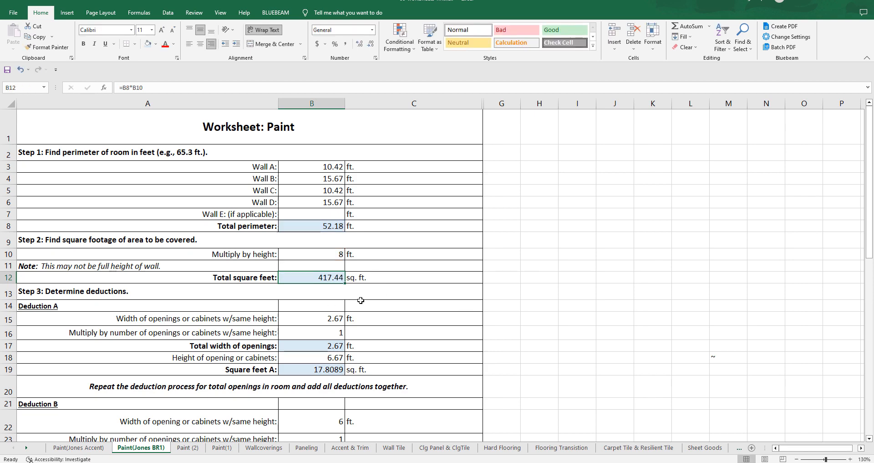
# Look through the Step 3 section covering Deductions A, B and C, comparing it with the wall measurements above
pyautogui.scroll(-1, 384, 321)
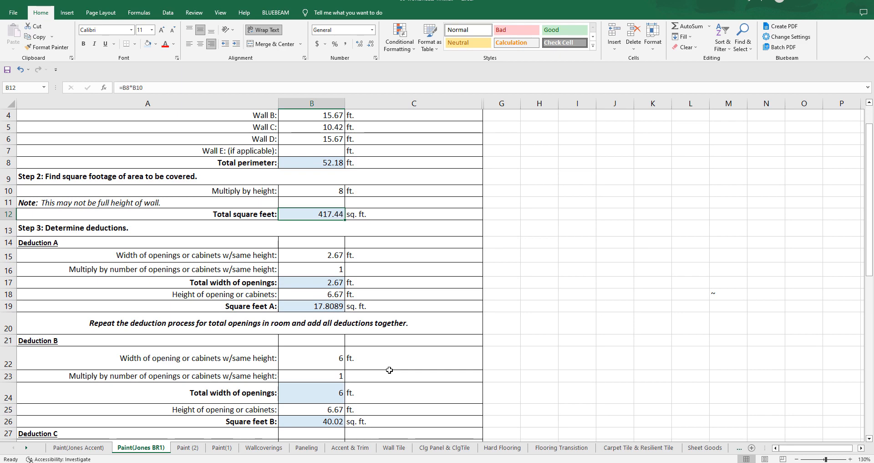
pyautogui.scroll(-1, 409, 374)
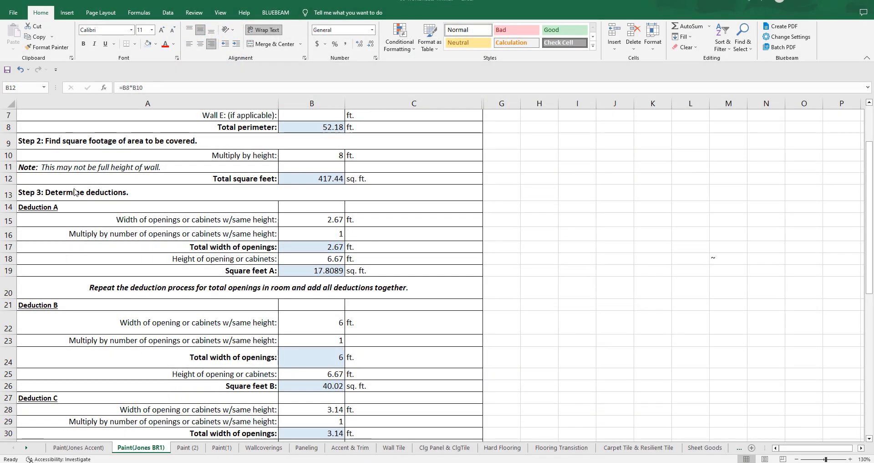
pyautogui.scroll(1, 406, 201)
pyautogui.scroll(2, 405, 201)
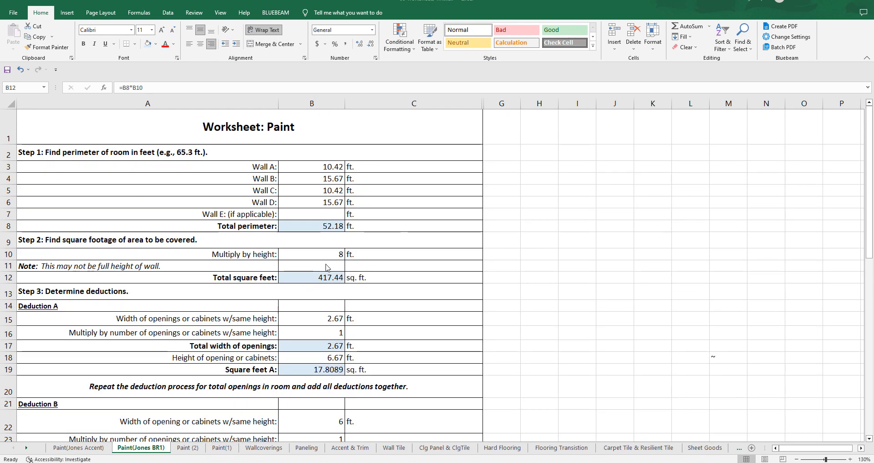
pyautogui.scroll(-1, 335, 295)
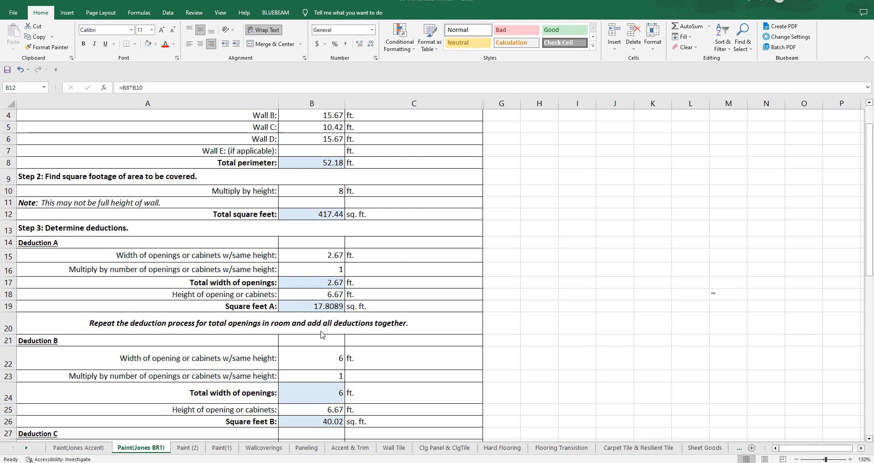
pyautogui.scroll(-2, 347, 284)
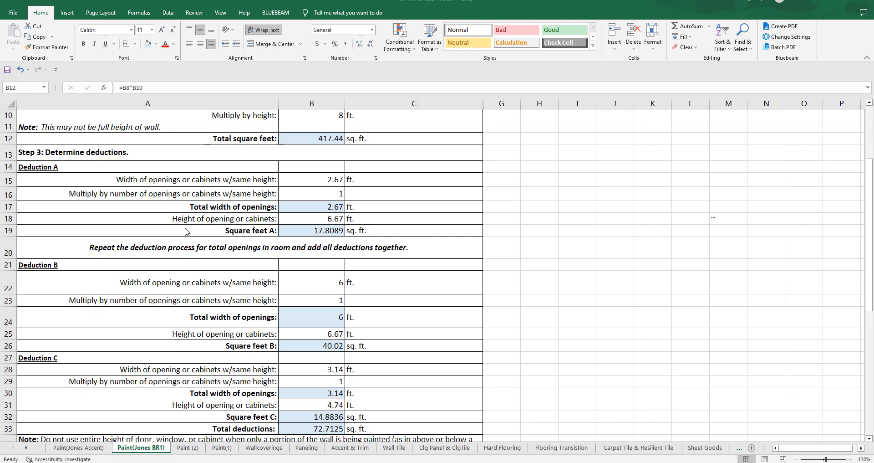
pyautogui.scroll(-2, 185, 231)
pyautogui.scroll(2, 287, 186)
pyautogui.scroll(-2, 389, 244)
pyautogui.scroll(1, 390, 244)
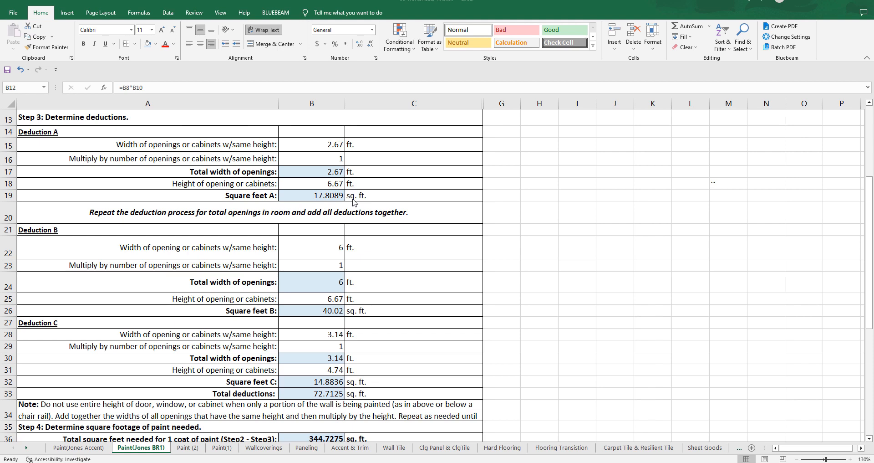
pyautogui.scroll(-1, 360, 252)
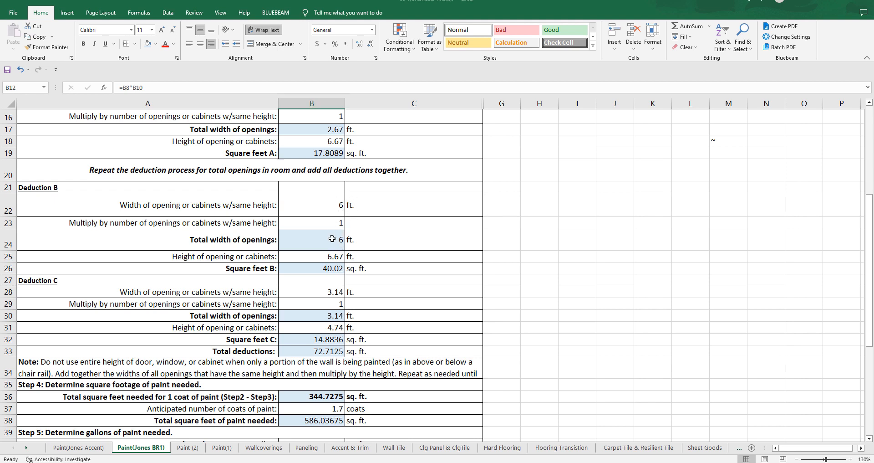
# Inspect the Total width of openings formulas of Deduction B in B24 and Deduction A in B17
pyautogui.click(328, 239)
pyautogui.doubleClick(329, 240)
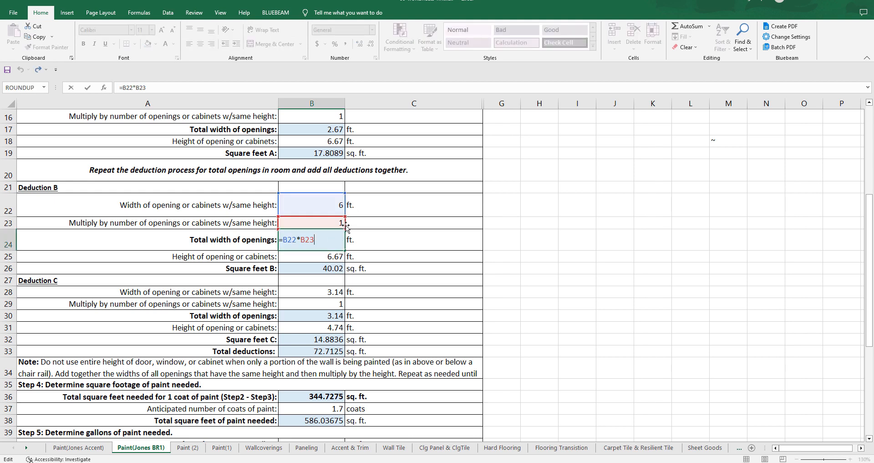
pyautogui.press('Escape')
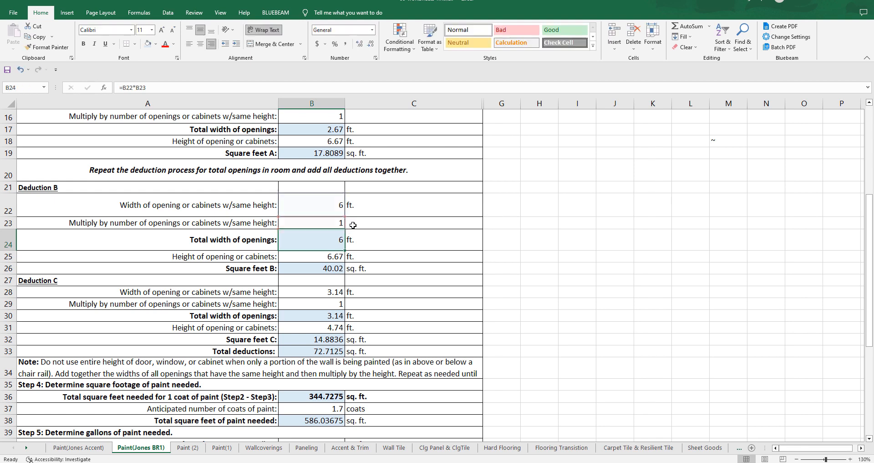
pyautogui.scroll(3, 330, 246)
pyautogui.doubleClick(329, 246)
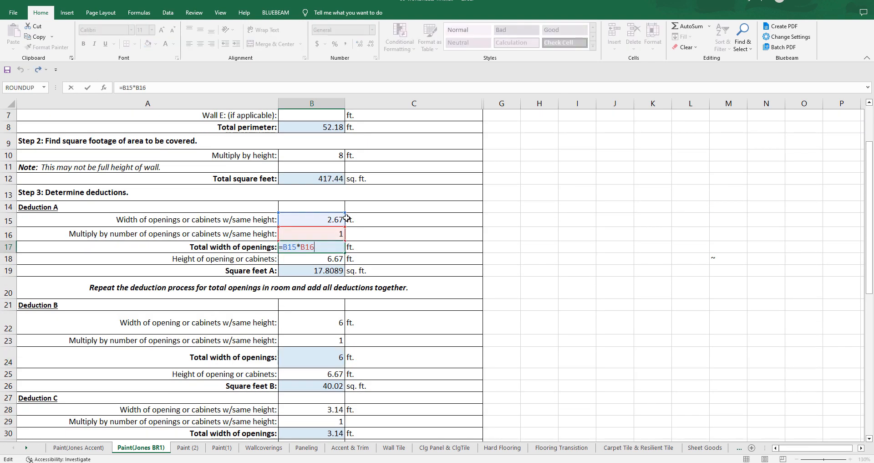
pyautogui.press('Escape')
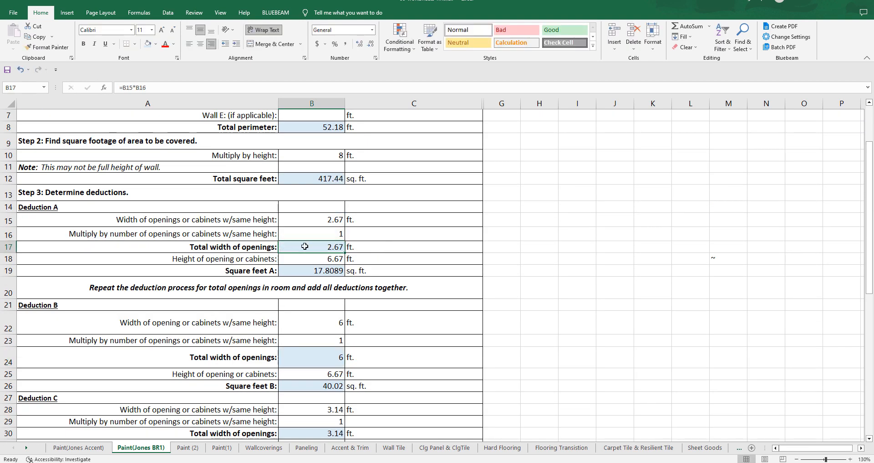
# Examine Deduction A's total width, opening height and Square feet A formula in cells B17 to B19
pyautogui.moveTo(304, 246); pyautogui.dragTo(298, 270)
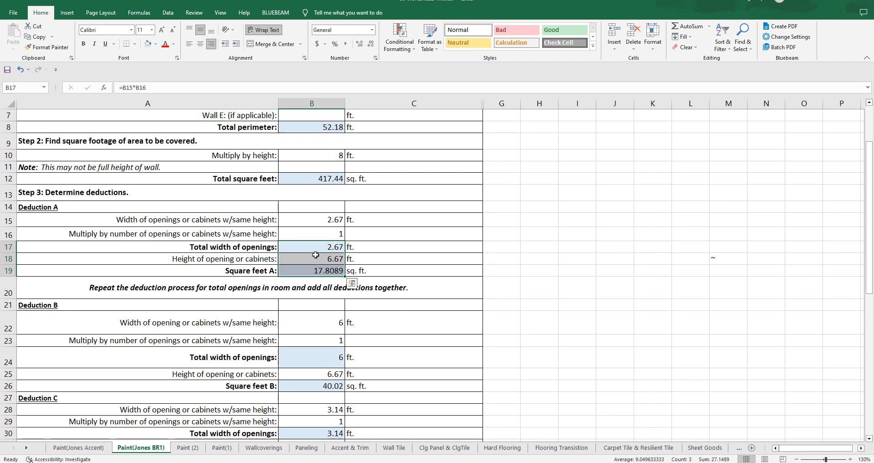
pyautogui.scroll(-5, 326, 255)
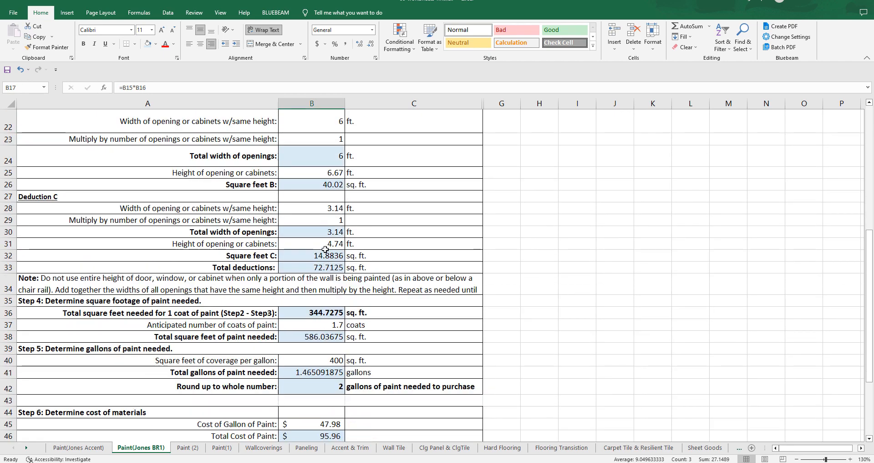
pyautogui.scroll(4, 324, 237)
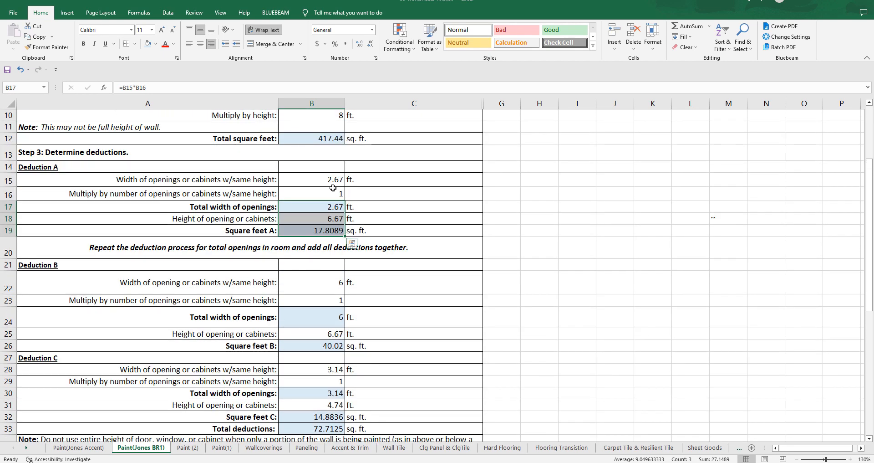
pyautogui.scroll(-2, 365, 288)
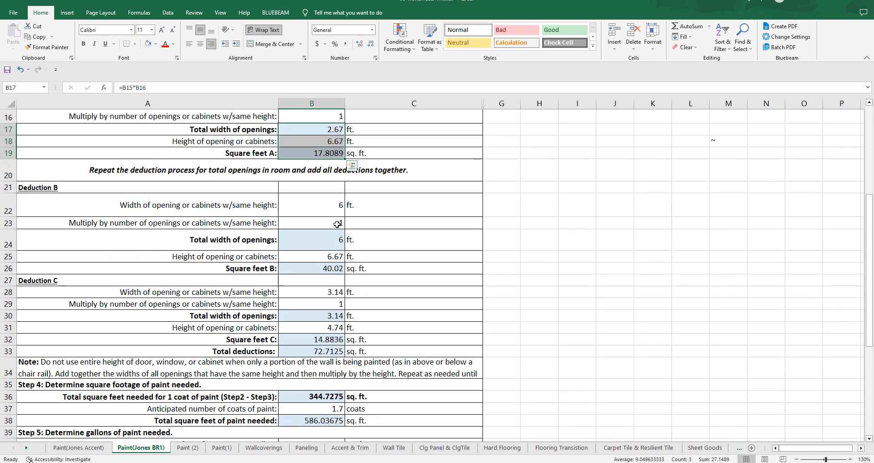
pyautogui.scroll(1, 339, 220)
pyautogui.click(343, 184)
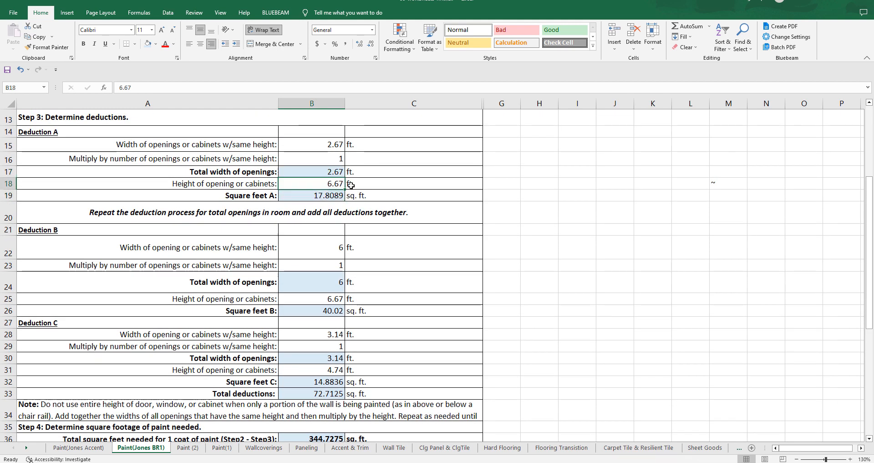
pyautogui.click(317, 196)
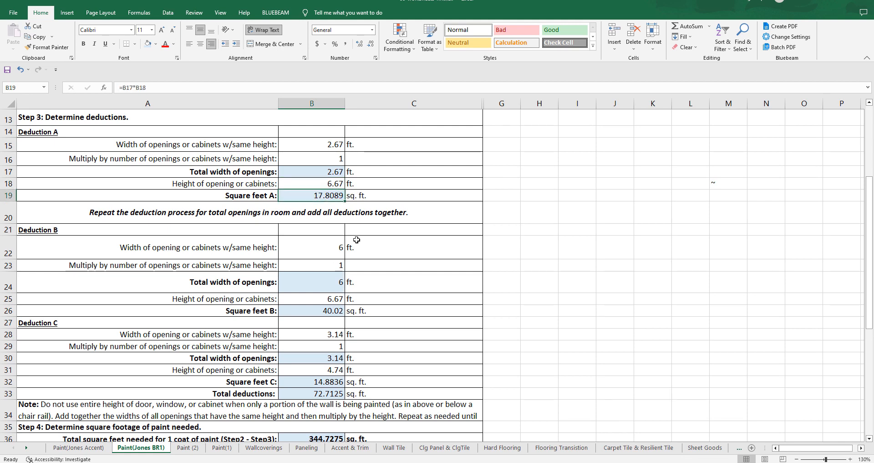
# Review Deduction B's opening width in B22 and inspect Deduction C's Total width of openings formula in B30
pyautogui.click(342, 246)
pyautogui.scroll(-2, 334, 246)
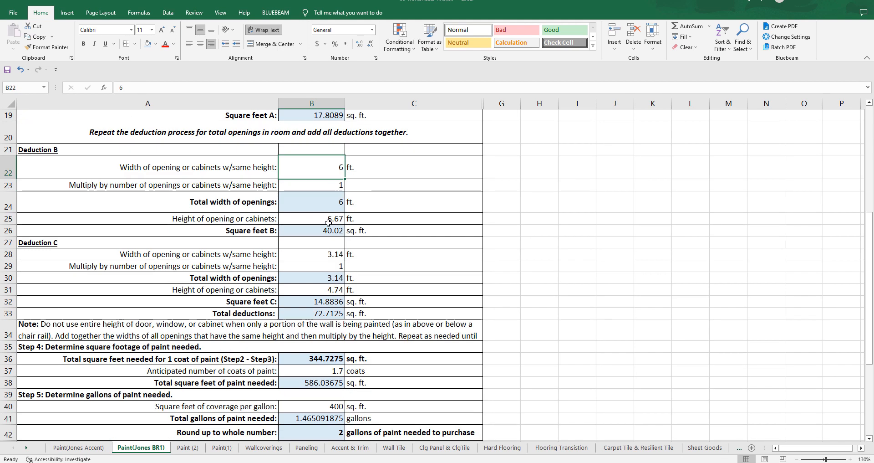
pyautogui.scroll(-1, 337, 223)
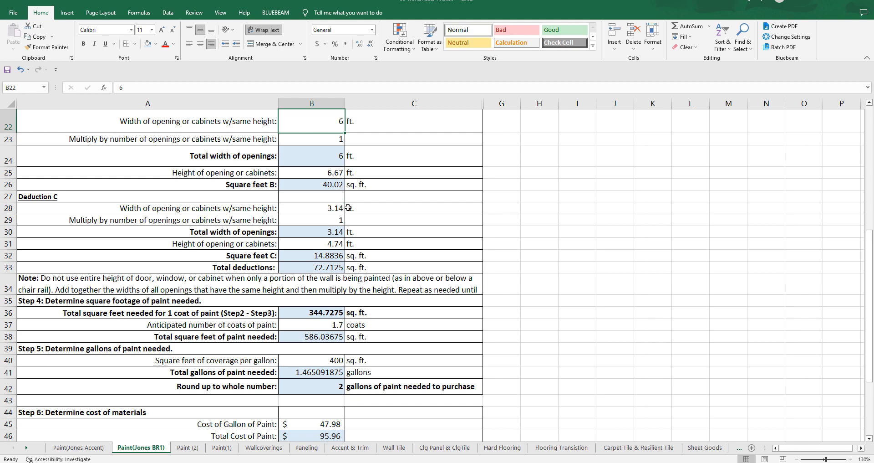
pyautogui.doubleClick(339, 232)
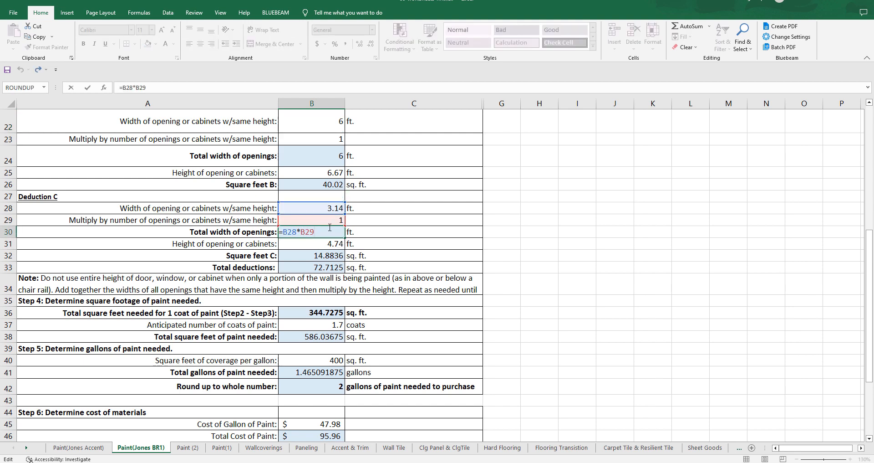
pyautogui.press('Escape')
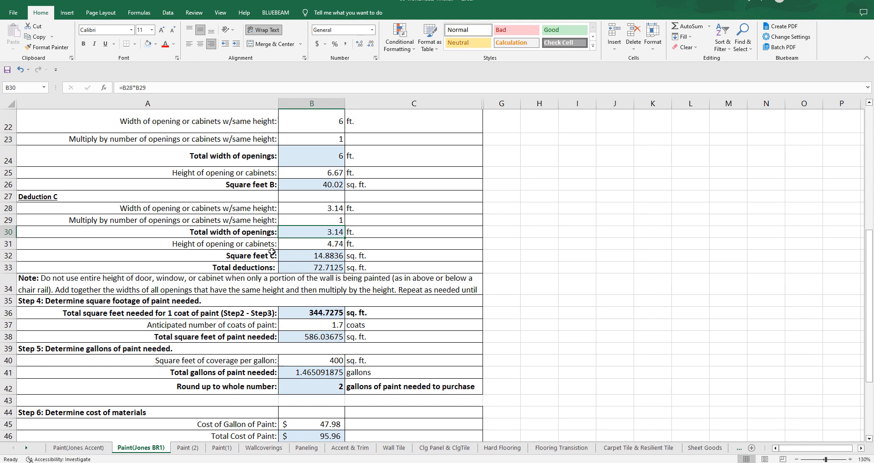
# Check Deduction C's opening height in B31 and inspect the Square feet C formula in B32
pyautogui.click(320, 246)
pyautogui.click(315, 257)
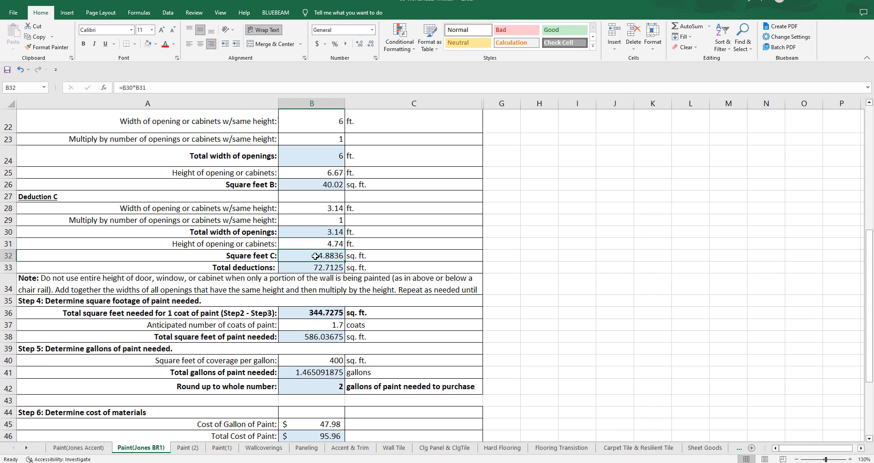
pyautogui.doubleClick(315, 256)
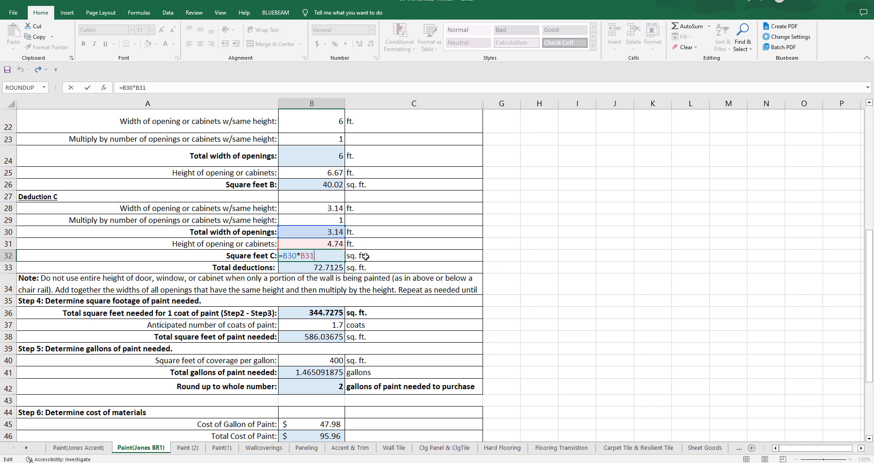
pyautogui.hotkey('ctrl', 'Return')
# Inspect the Total deductions formula in B33 and trace its references to Square feet A, B and C
pyautogui.click(314, 269)
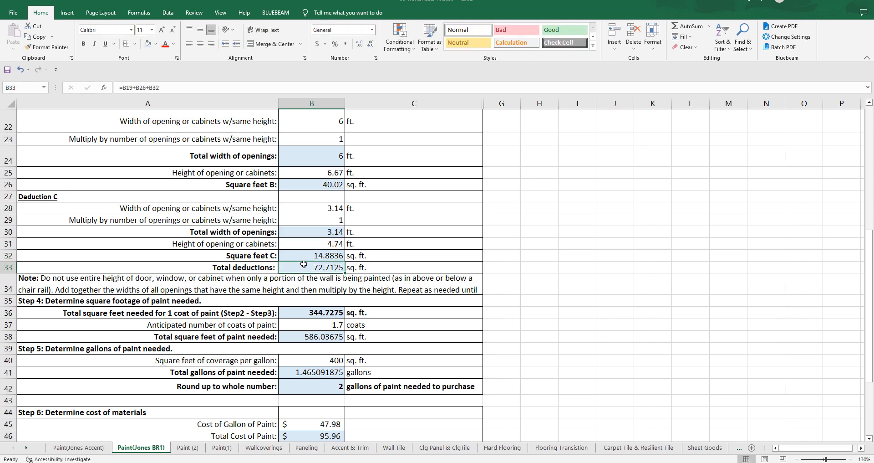
pyautogui.doubleClick(307, 267)
pyautogui.scroll(-2, 446, 277)
pyautogui.scroll(2, 446, 277)
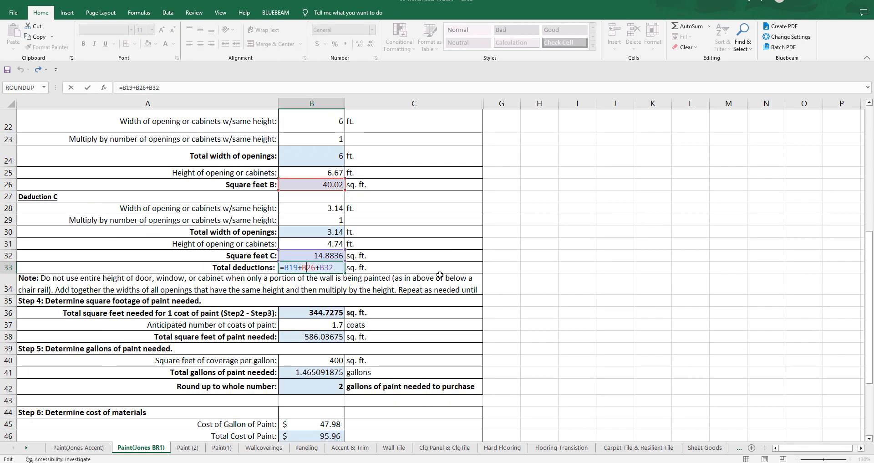
pyautogui.scroll(1, 297, 200)
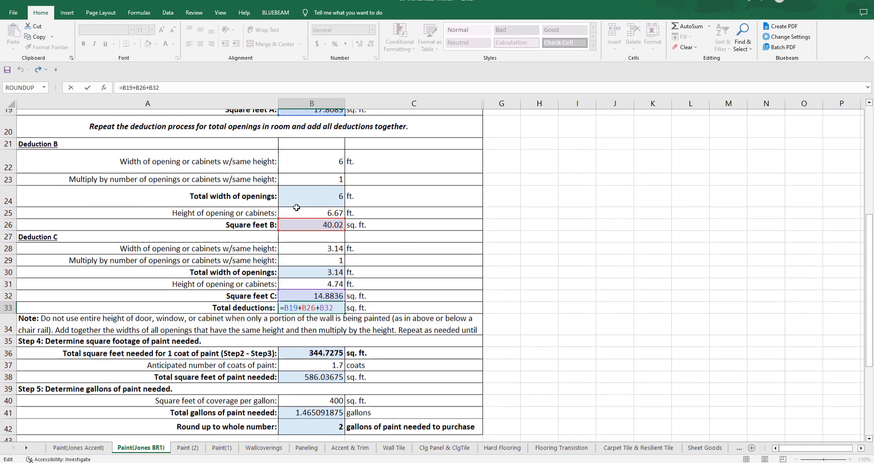
pyautogui.scroll(2, 320, 233)
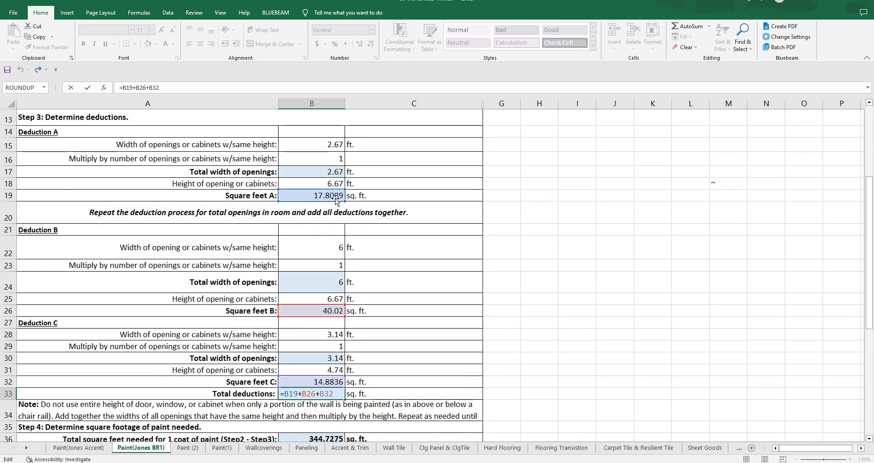
pyautogui.scroll(-2, 366, 358)
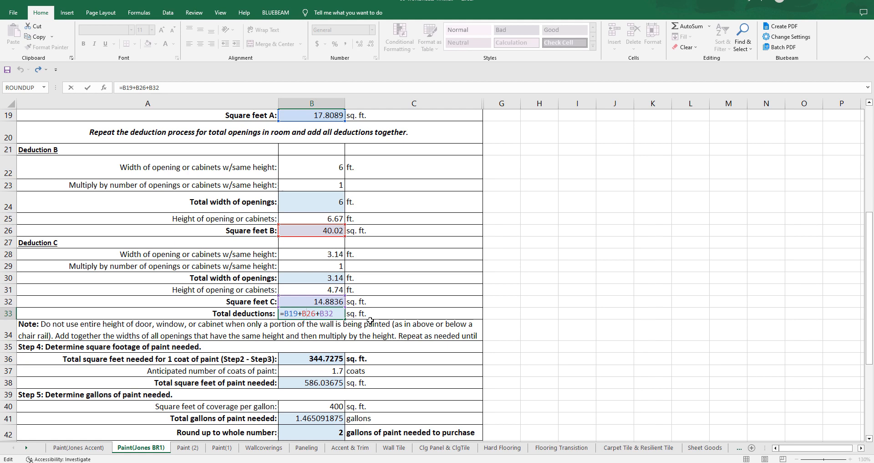
pyautogui.scroll(1, 370, 320)
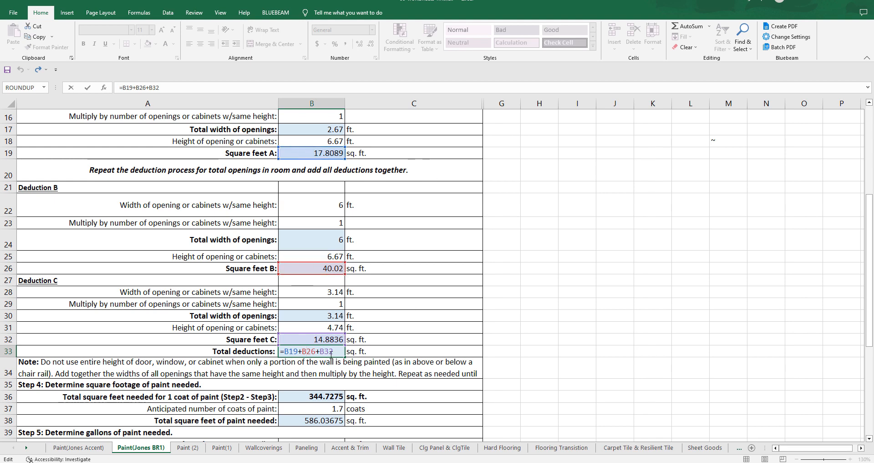
pyautogui.scroll(-2, 390, 327)
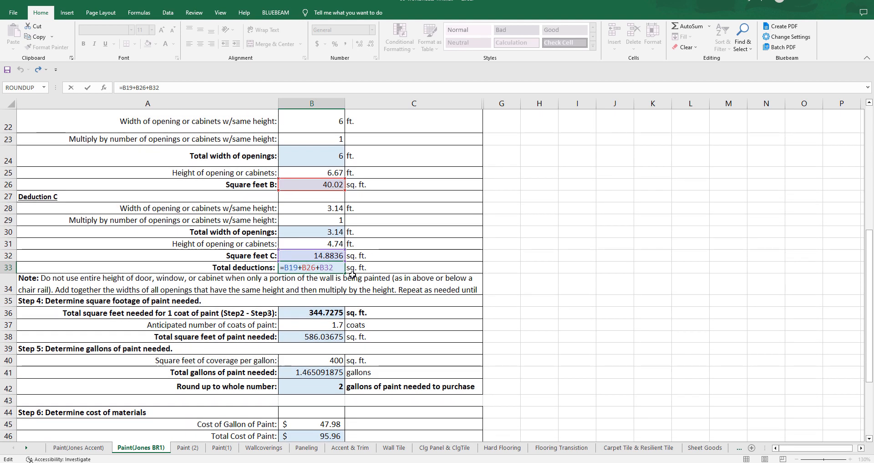
pyautogui.hotkey('ctrl', 'Return')
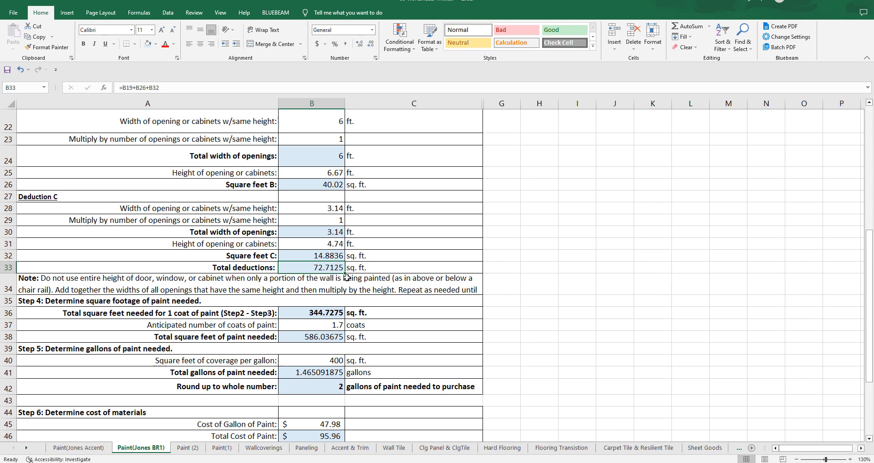
pyautogui.doubleClick(320, 268)
pyautogui.click(497, 226)
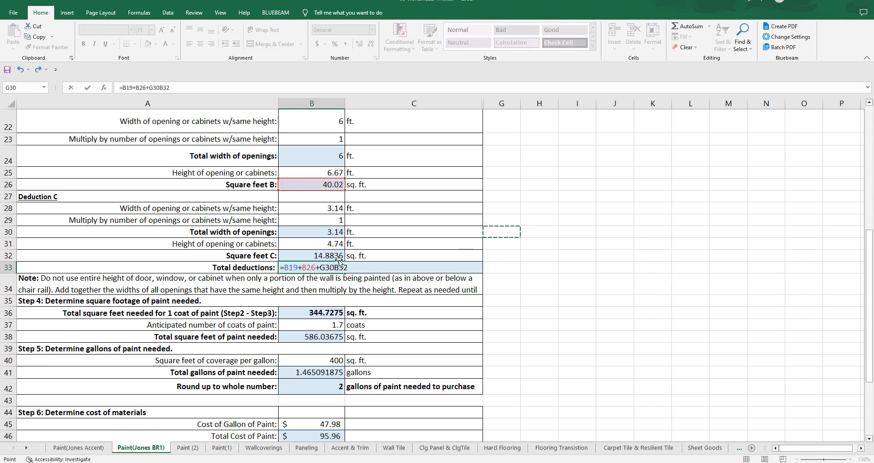
pyautogui.press('Escape')
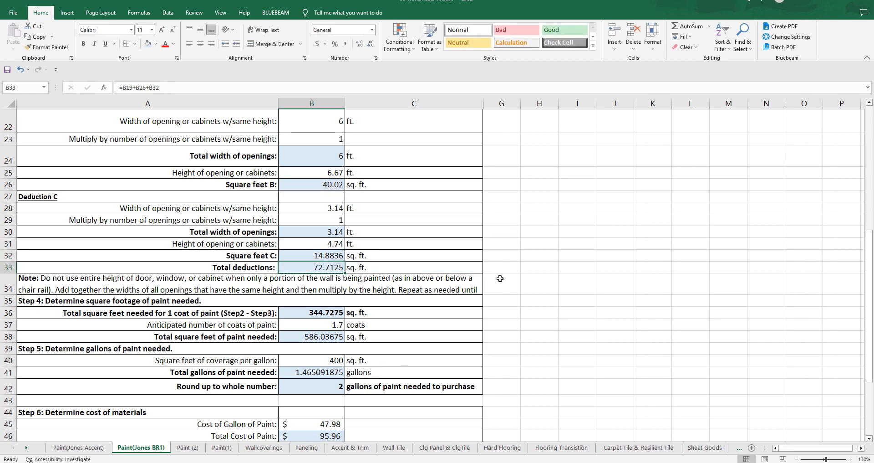
# Recheck the Total deductions formula in B33 and review the Step 3 deduction entries that feed it
pyautogui.doubleClick(334, 268)
pyautogui.press('Escape')
pyautogui.scroll(4, 397, 234)
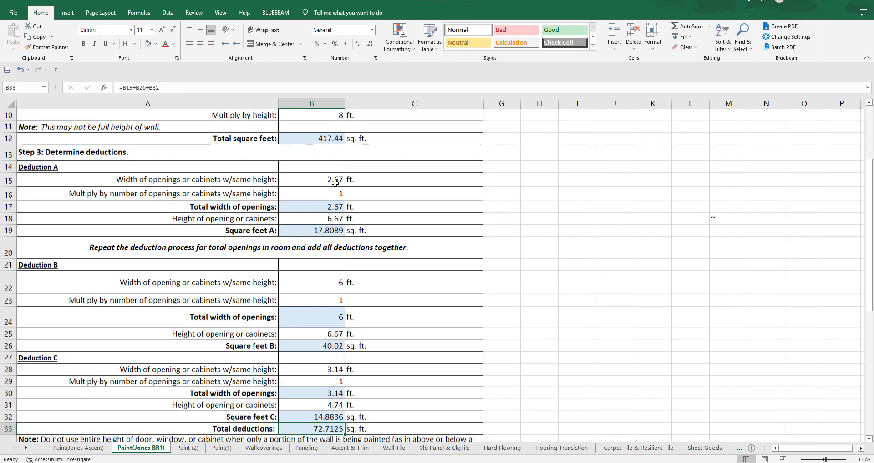
pyautogui.scroll(-5, 339, 211)
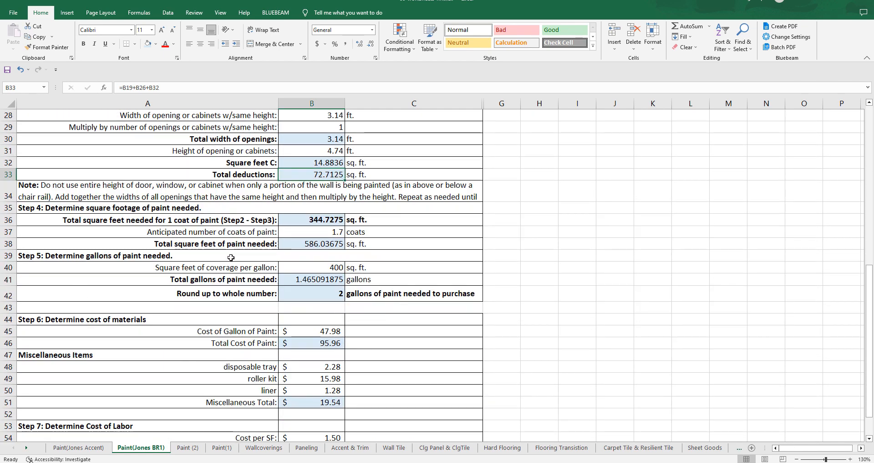
# Inspect Step 4's formula for the square feet needed for 1 coat in B36 and trace its references to B12 and B33
pyautogui.click(66, 208)
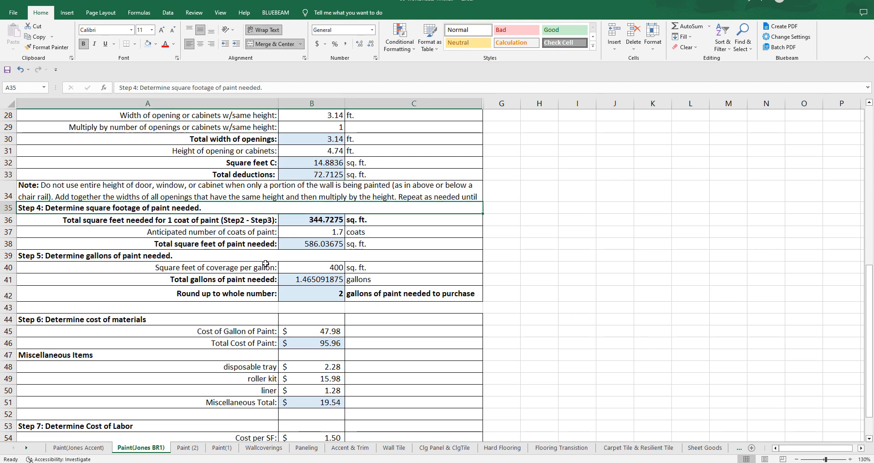
pyautogui.click(310, 220)
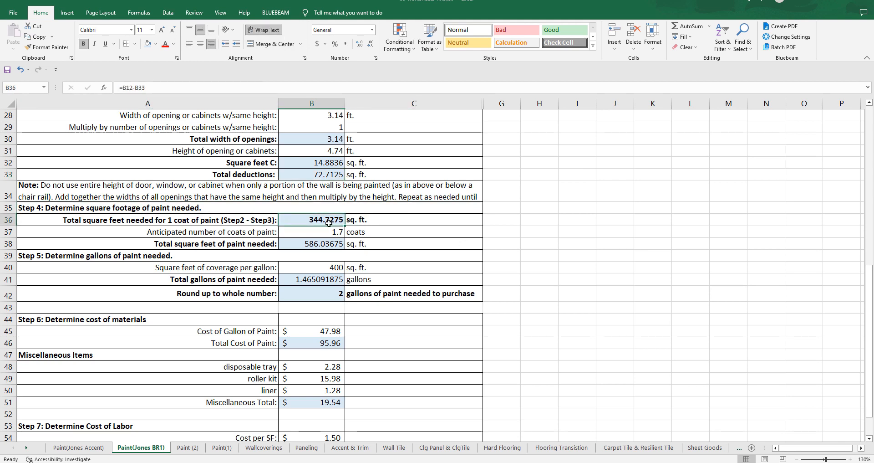
pyautogui.doubleClick(329, 221)
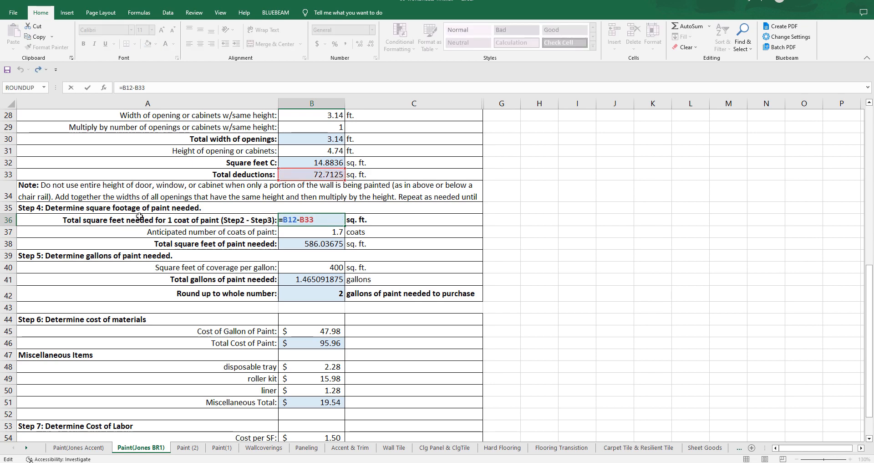
pyautogui.scroll(1, 219, 225)
pyautogui.scroll(7, 219, 226)
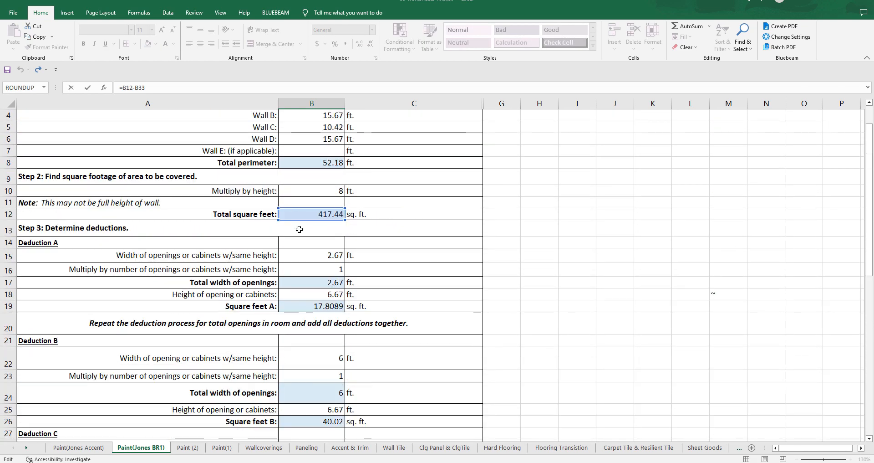
pyautogui.scroll(-1, 317, 225)
pyautogui.scroll(-4, 318, 225)
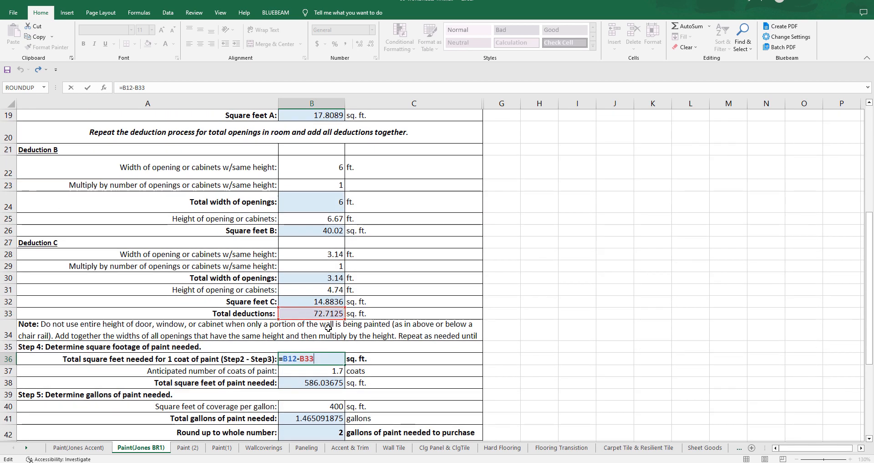
pyautogui.scroll(-2, 321, 324)
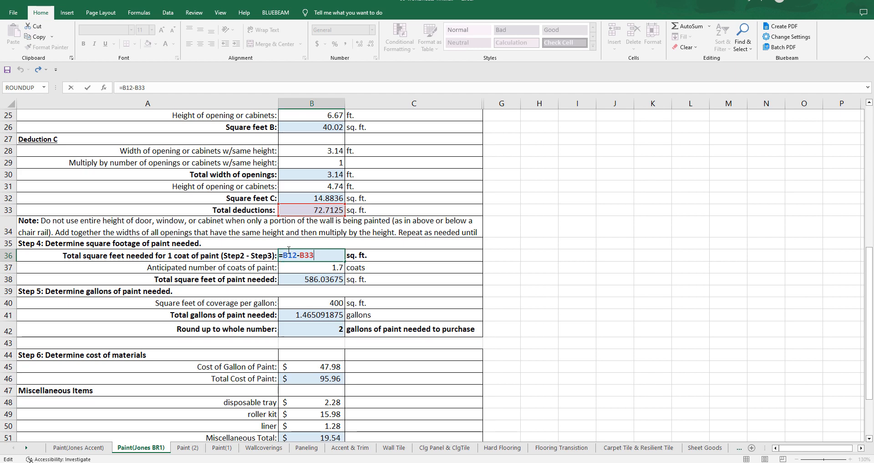
# Compare the Step 2 Total square feet in B12 with the Step 3 Total deductions in B33 against B36's subtraction formula
pyautogui.scroll(7, 408, 263)
pyautogui.scroll(-6, 406, 264)
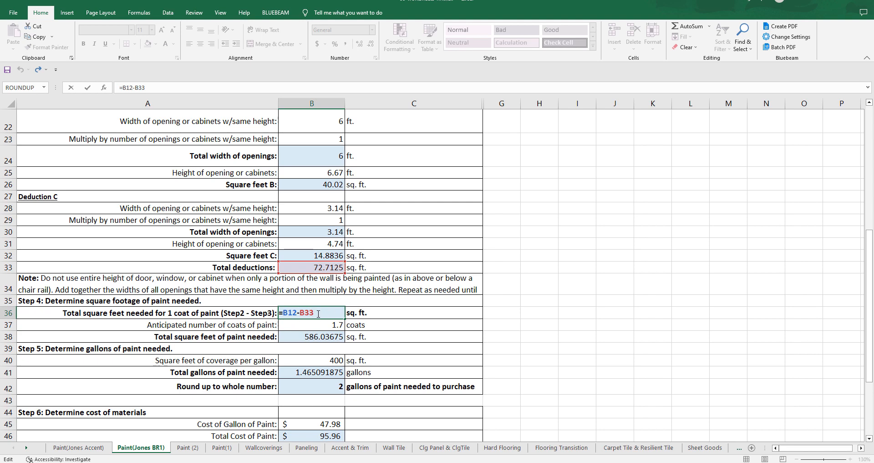
pyautogui.scroll(7, 318, 313)
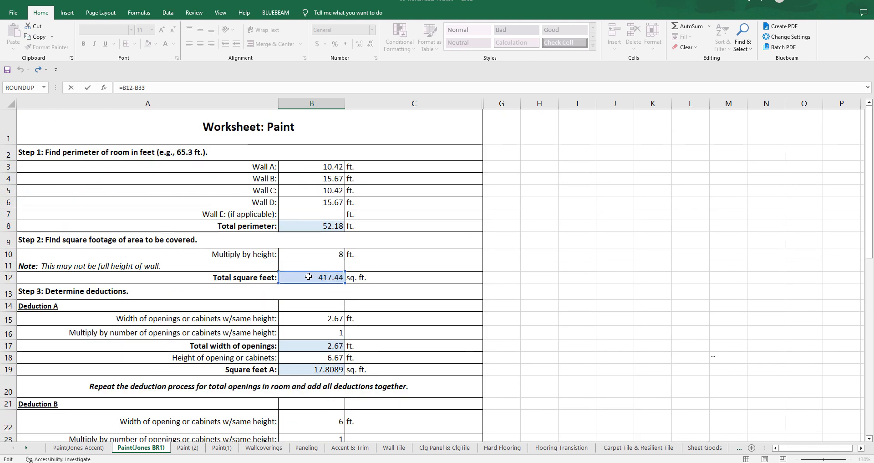
pyautogui.scroll(-5, 353, 353)
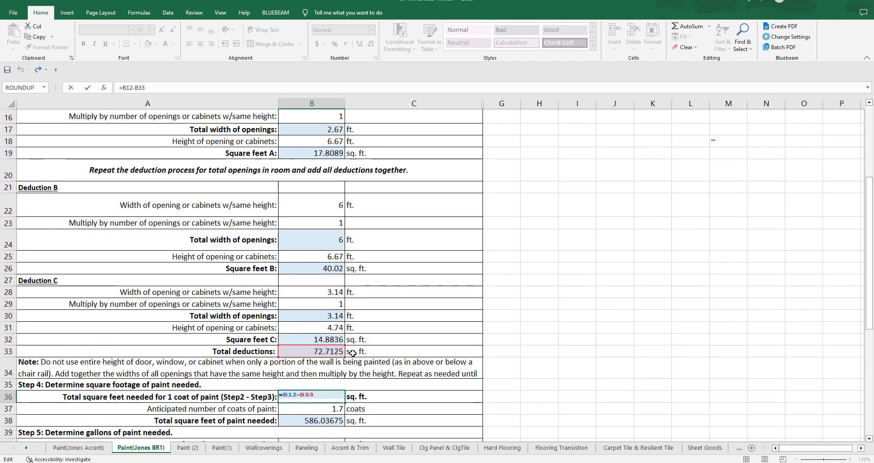
pyautogui.scroll(-2, 352, 353)
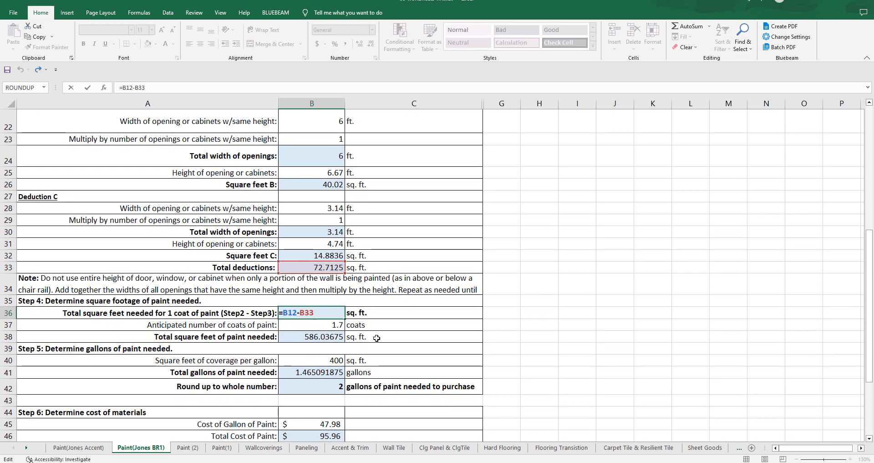
pyautogui.hotkey('ctrl', 'Return')
pyautogui.scroll(-1, 271, 255)
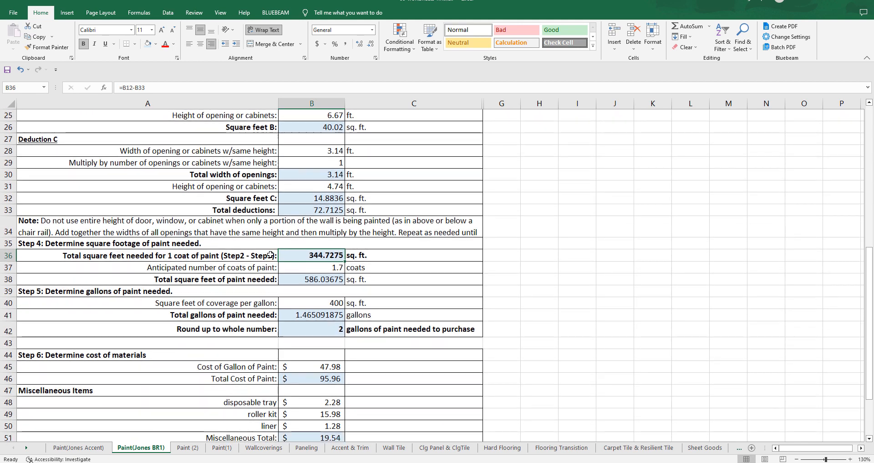
# Check the anticipated coats in B37 and coverage in B40, and inspect the Total square feet of paint needed formula in B38
pyautogui.click(303, 269)
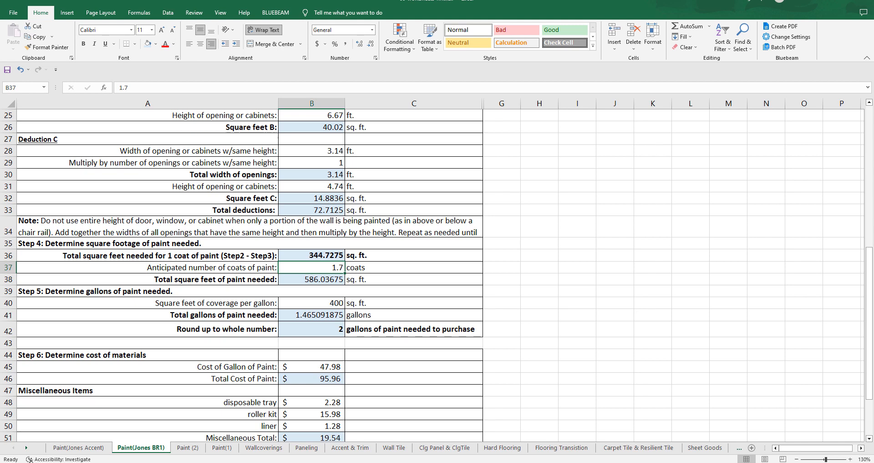
pyautogui.click(296, 303)
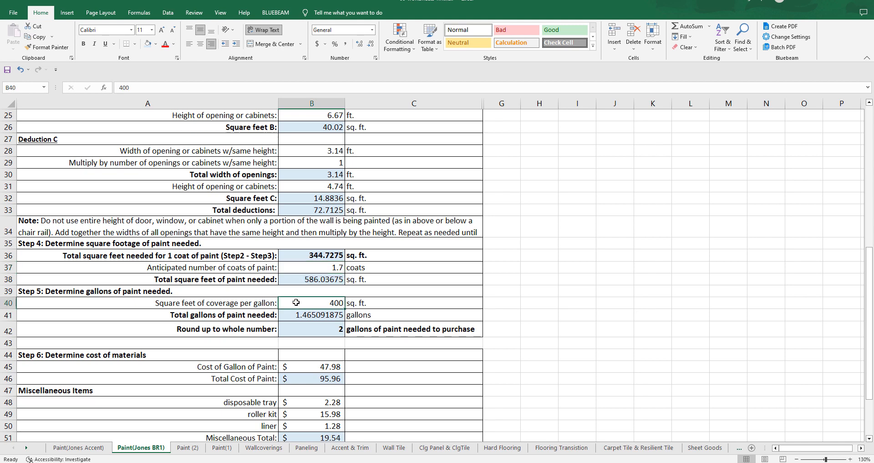
pyautogui.doubleClick(322, 279)
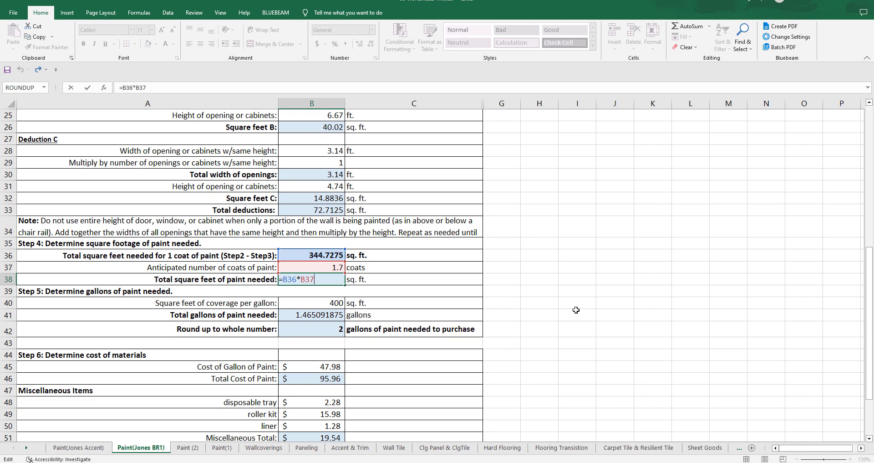
pyautogui.press('Escape')
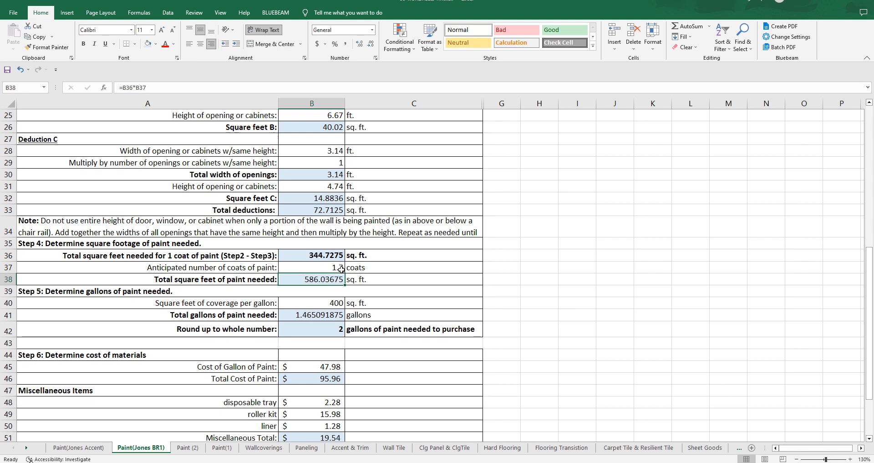
# Review the two inputs to the gallons calculation: total square feet of paint in B38 and coverage per gallon in B40
pyautogui.scroll(-1, 519, 317)
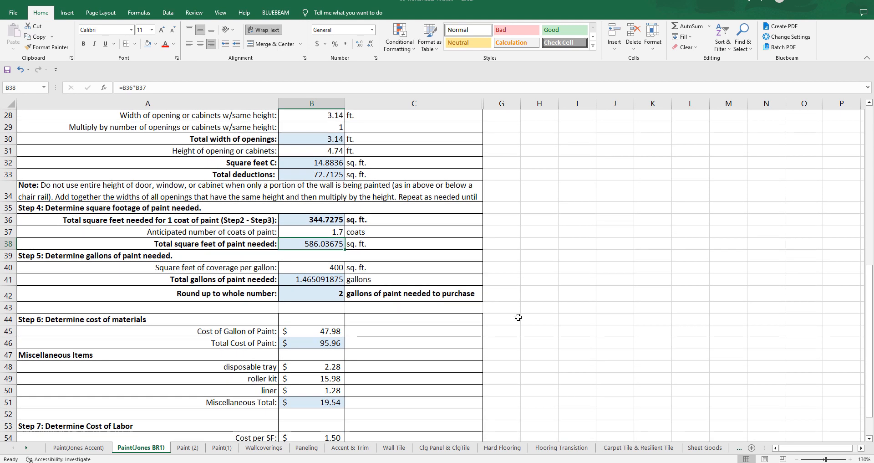
pyautogui.click(341, 267)
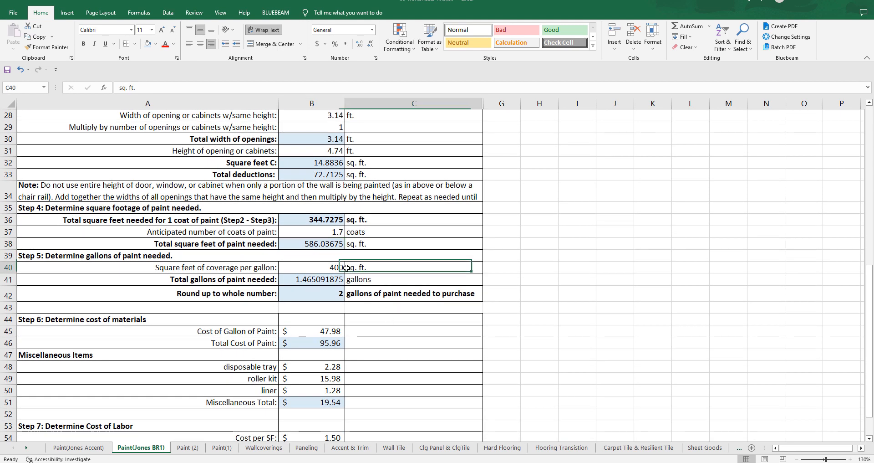
pyautogui.click(309, 242)
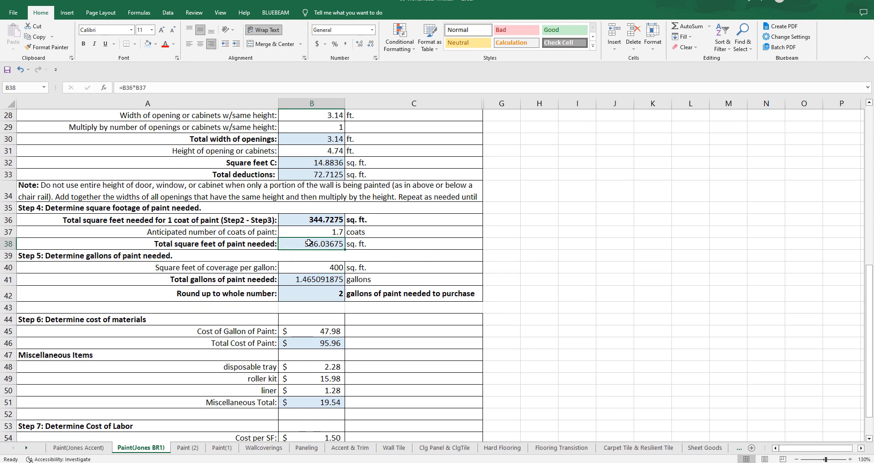
pyautogui.click(310, 270)
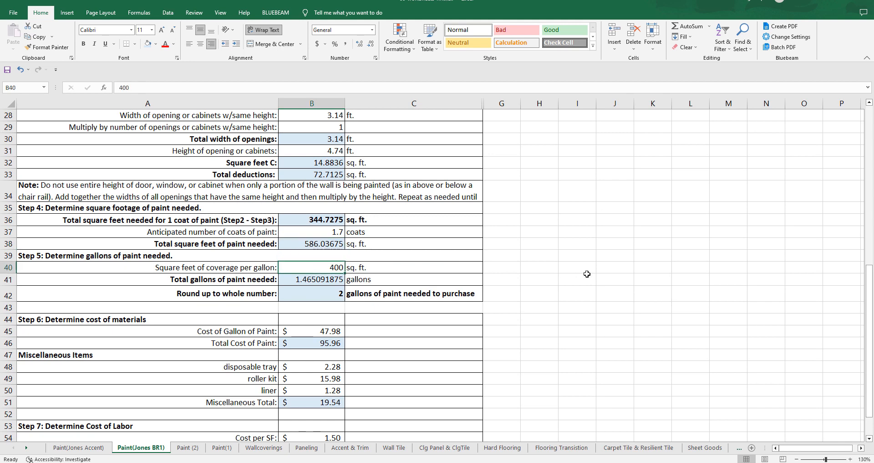
# Inspect the Total gallons of paint needed formula in B41 and the Round up to whole number formula in B42
pyautogui.click(305, 280)
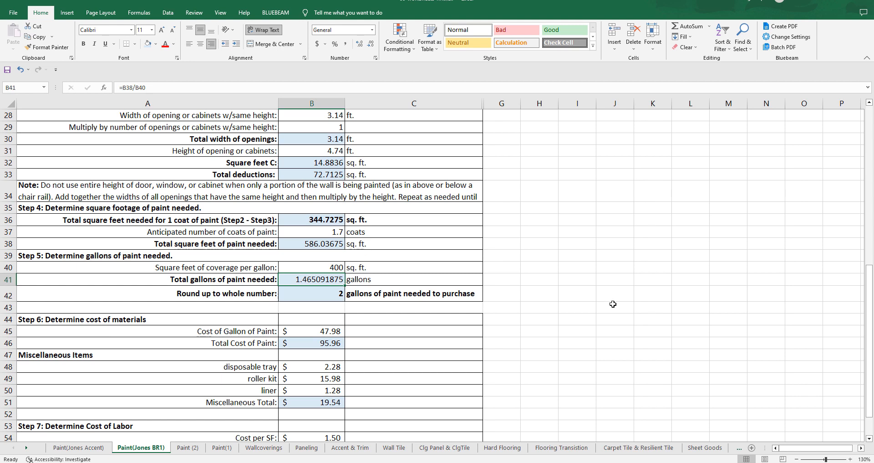
pyautogui.doubleClick(299, 279)
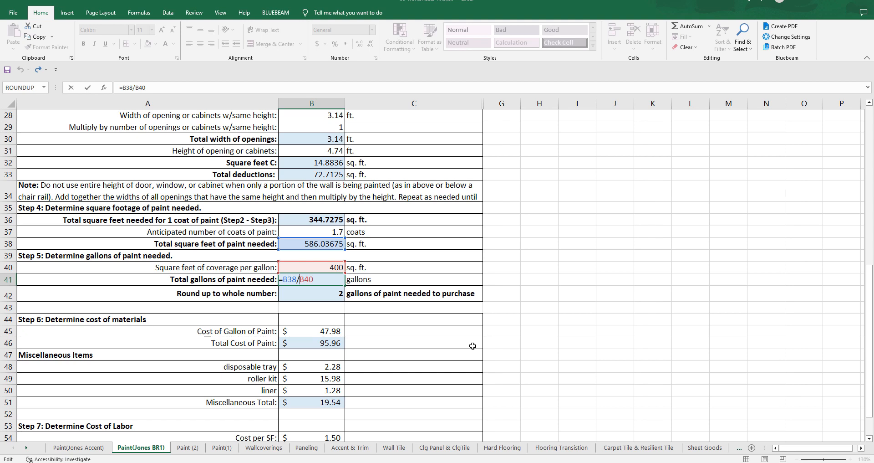
pyautogui.press('Escape')
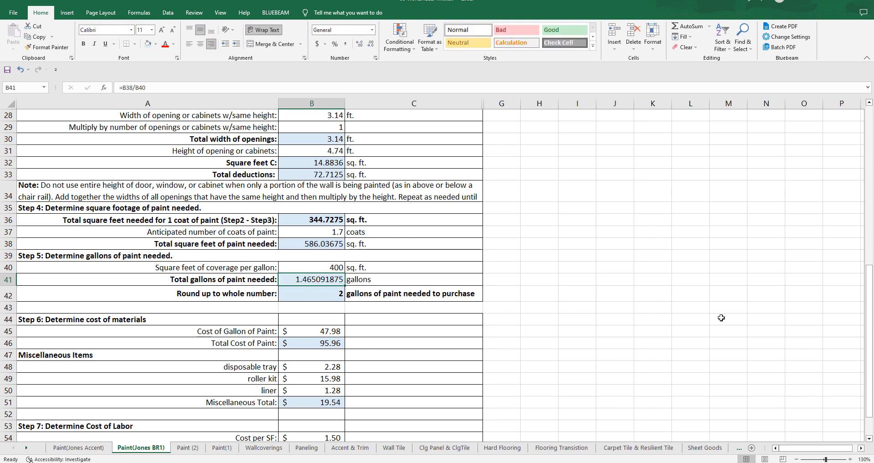
pyautogui.doubleClick(321, 293)
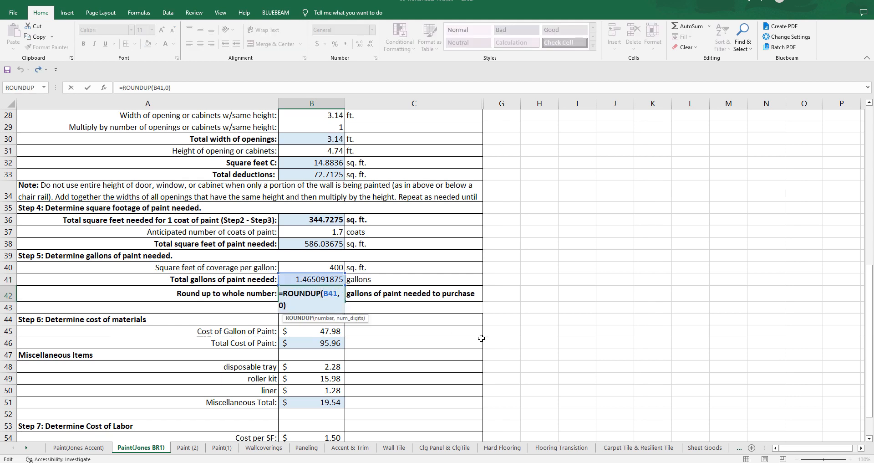
# Leave the B42 formula, switch to the browser and search Google for "round up to a whole number in excel"
pyautogui.press('Escape')
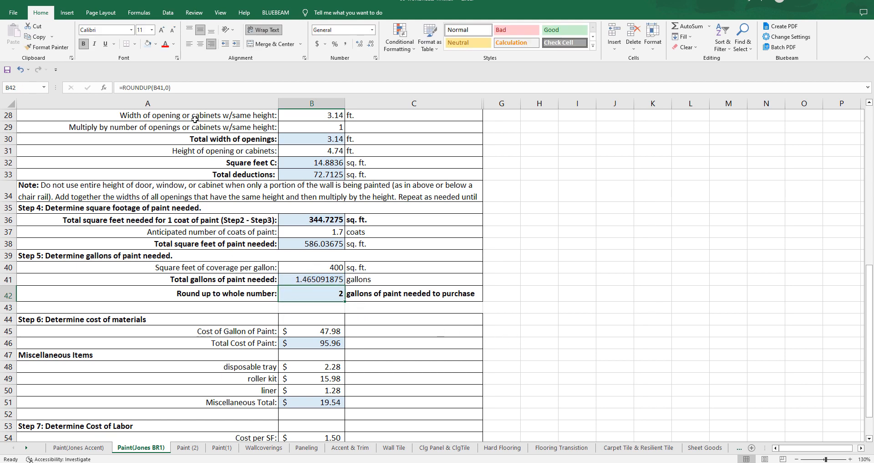
pyautogui.click(104, 88)
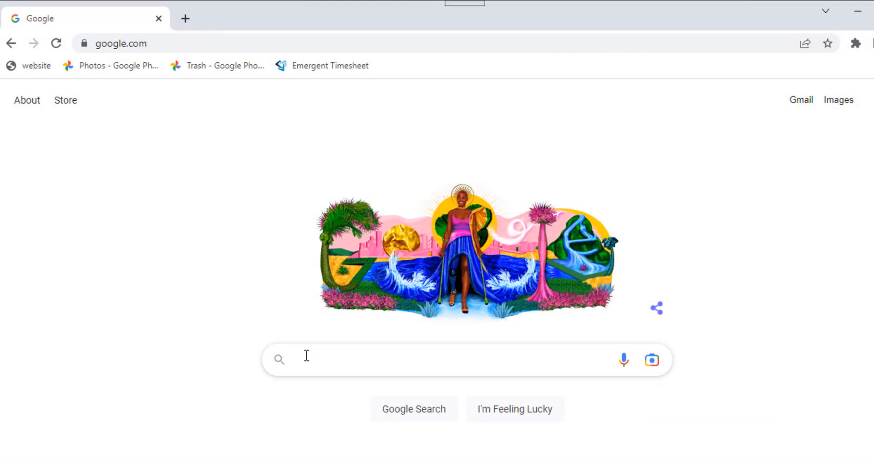
pyautogui.click(306, 355)
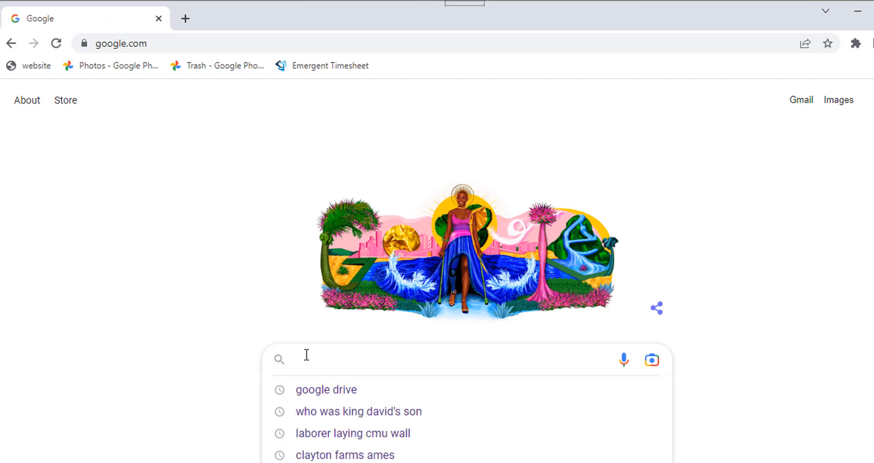
pyautogui.write('round up t')
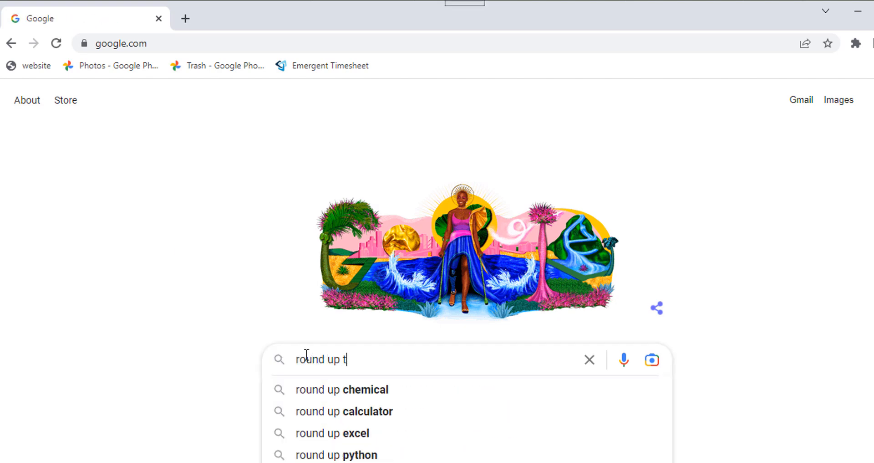
pyautogui.write('o a whole')
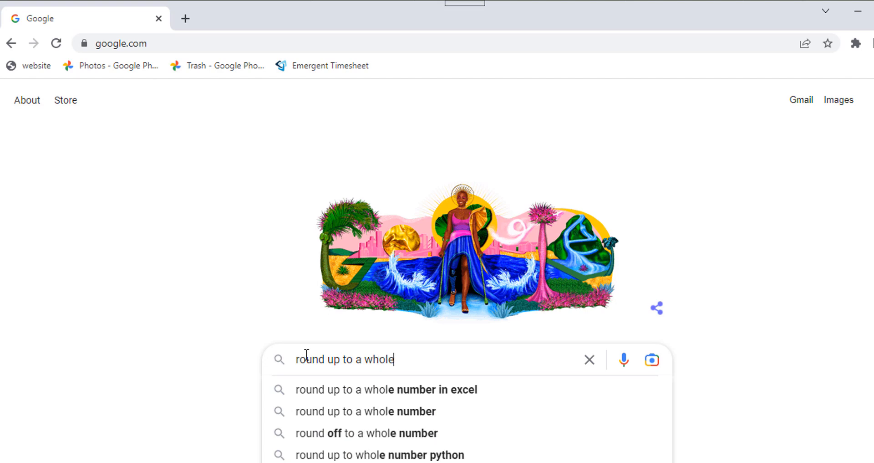
pyautogui.write(' number in ')
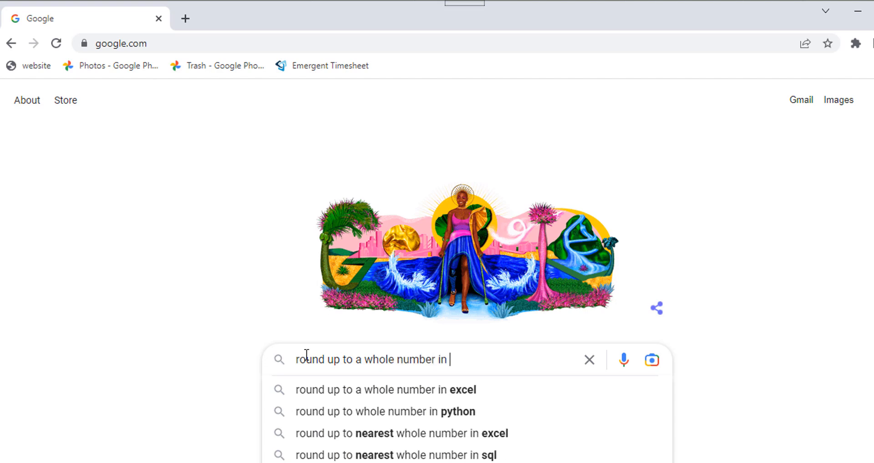
pyautogui.write('excel')
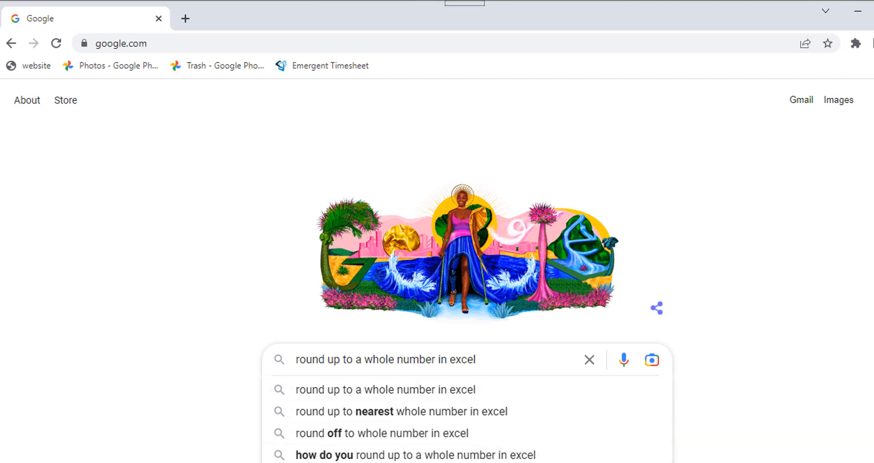
pyautogui.press('Return')
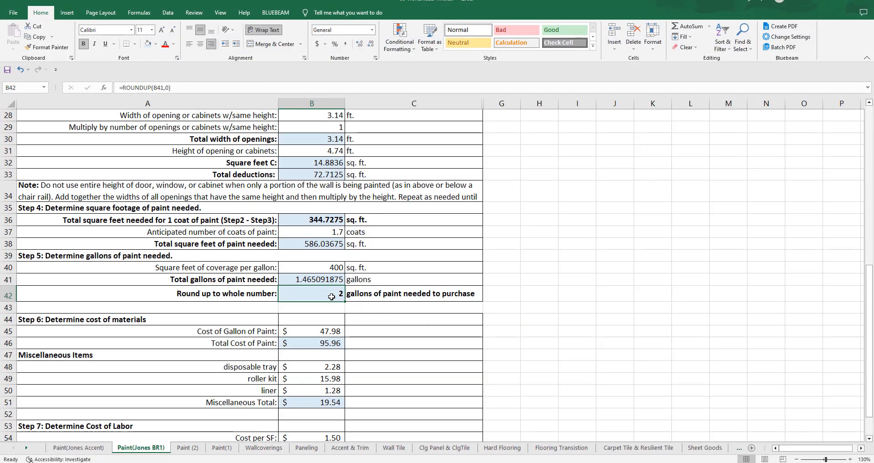
# Switch back to Excel and view the ROUNDUP function arguments for B42, moving the dialog to see the cells behind it
pyautogui.click(105, 87)
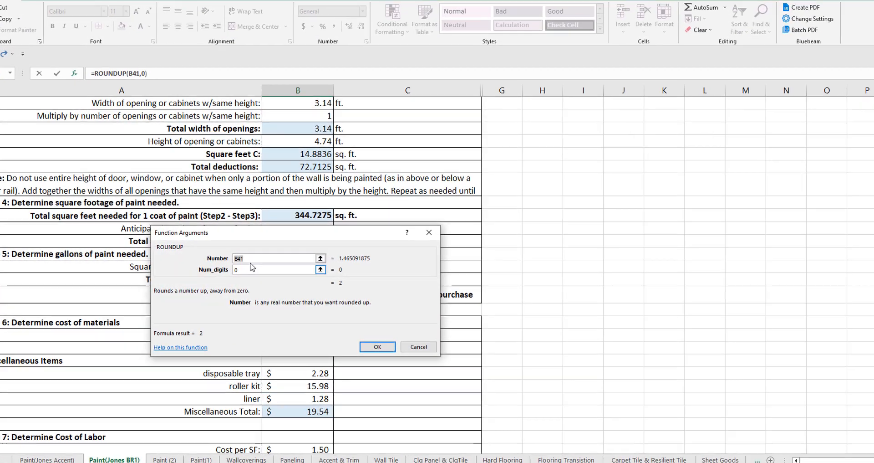
pyautogui.moveTo(274, 235); pyautogui.dragTo(526, 233)
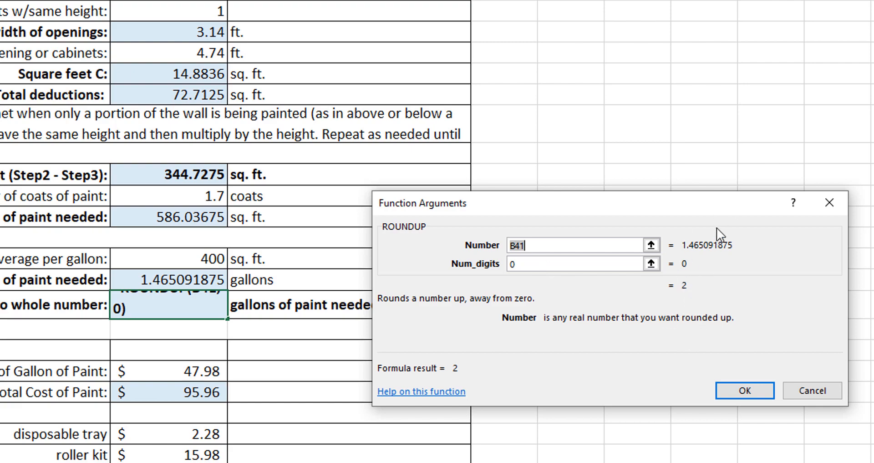
pyautogui.moveTo(687, 201); pyautogui.dragTo(245, 175)
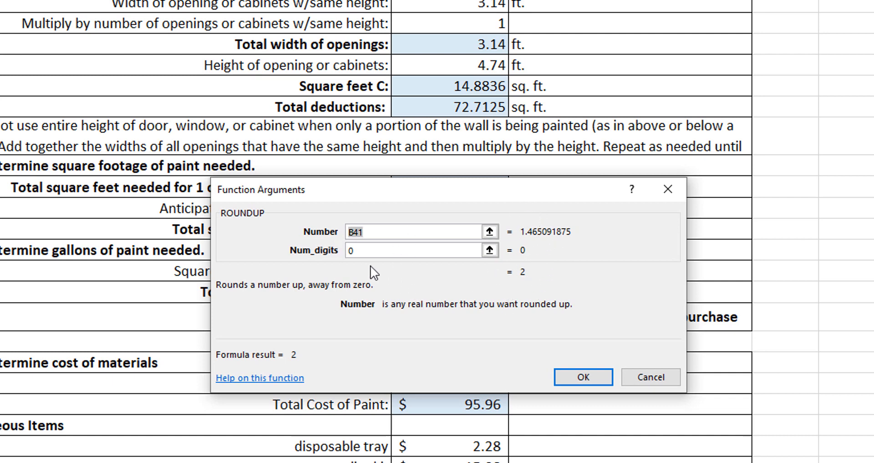
# Try Num_digits values of 1 and 2 in B42's ROUNDUP arguments to compare the rounding results
pyautogui.click(364, 250)
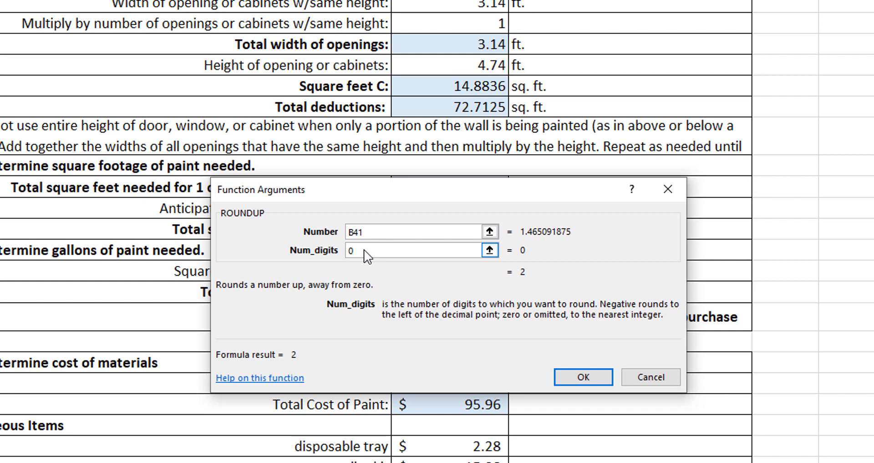
pyautogui.write('.')
pyautogui.press('BackSpace')
pyautogui.press('BackSpace')
pyautogui.write('1')
pyautogui.click(381, 233)
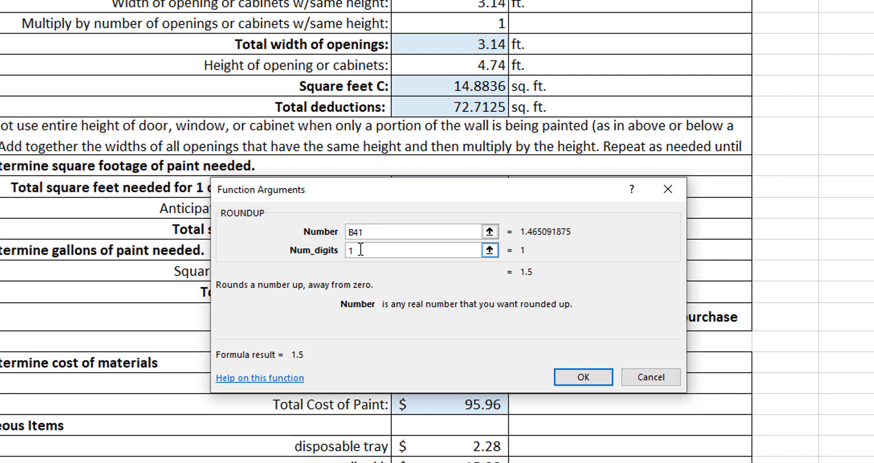
pyautogui.click(400, 250)
pyautogui.write('2')
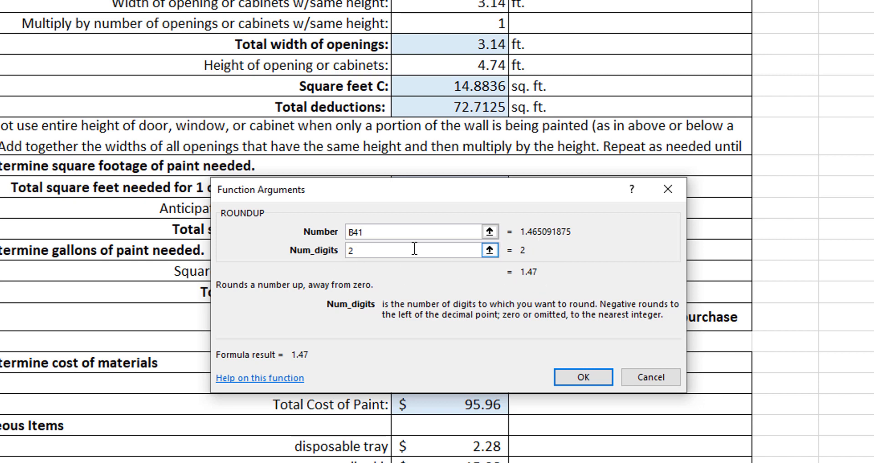
# Set Num_digits back to 0 in B42's ROUNDUP arguments and accept the function
pyautogui.press('BackSpace')
pyautogui.write('0')
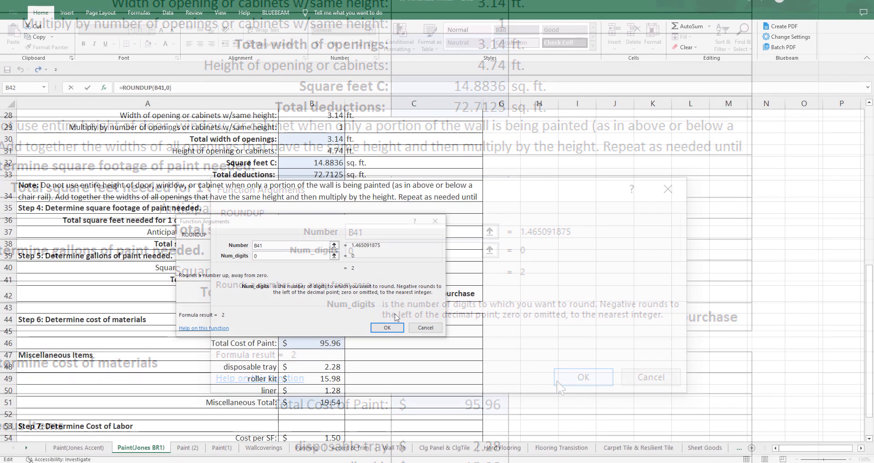
pyautogui.click(387, 327)
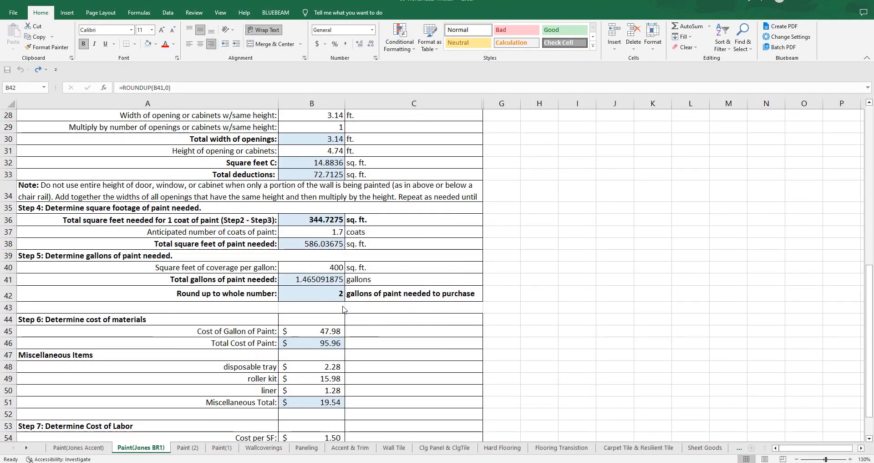
# Check the Total gallons of paint needed formula in B41, and locate the Step 6 materials and Step 7 labor sections
pyautogui.scroll(-1, 337, 314)
pyautogui.click(297, 249)
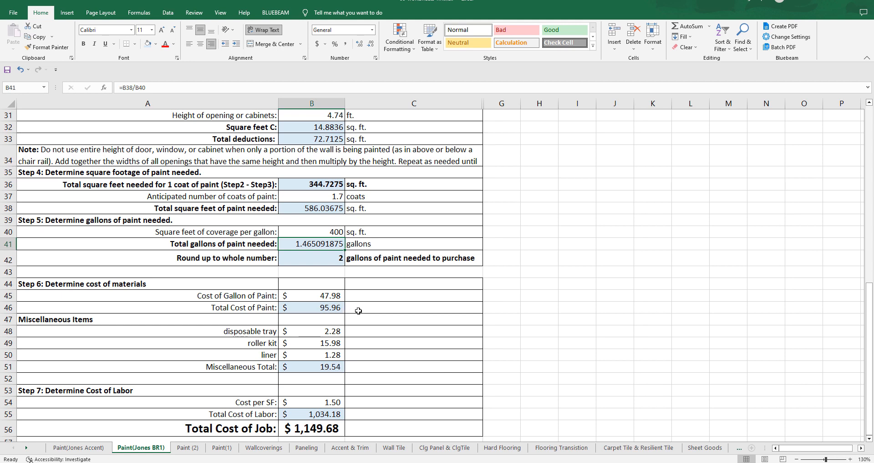
pyautogui.scroll(-1, 355, 314)
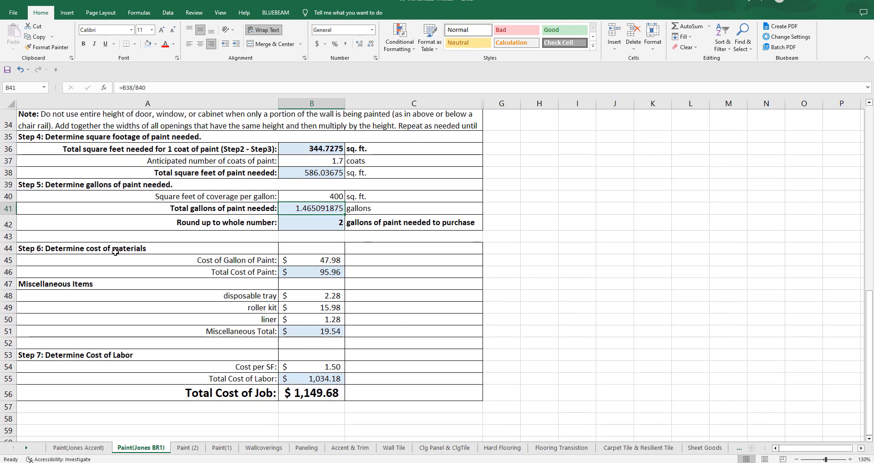
pyautogui.click(28, 248)
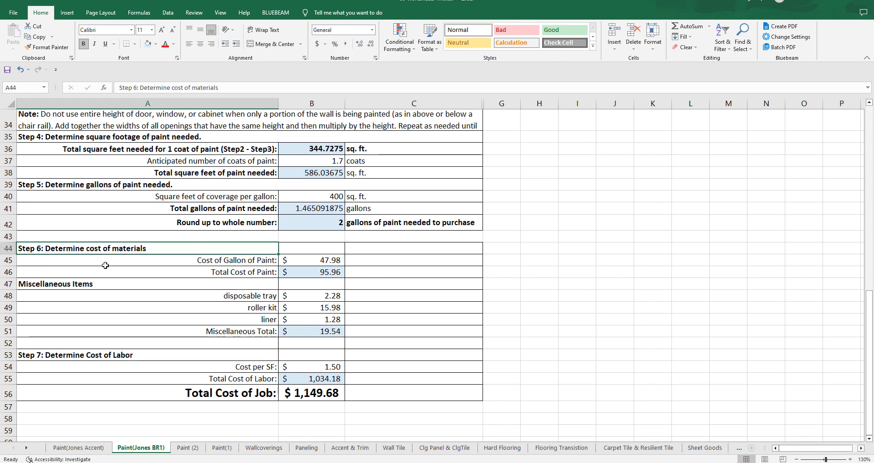
pyautogui.click(85, 357)
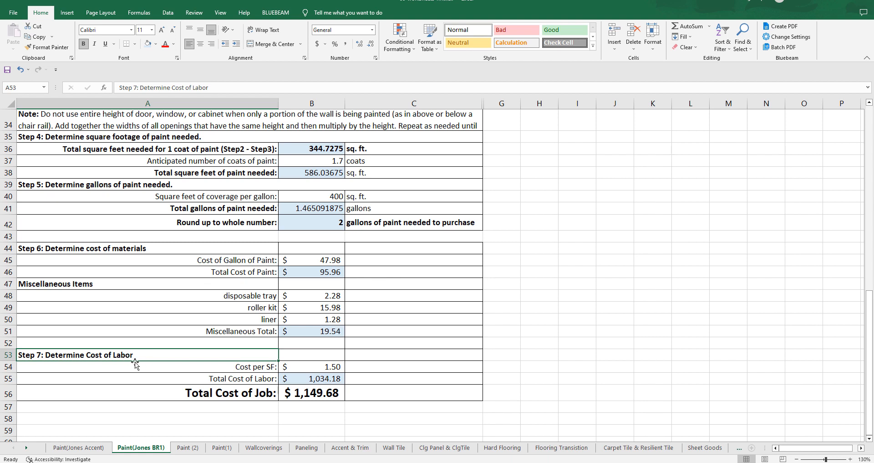
# Check the Cost of Gallon of Paint in B45 and inspect the Total Cost of Paint formula in B46
pyautogui.click(330, 264)
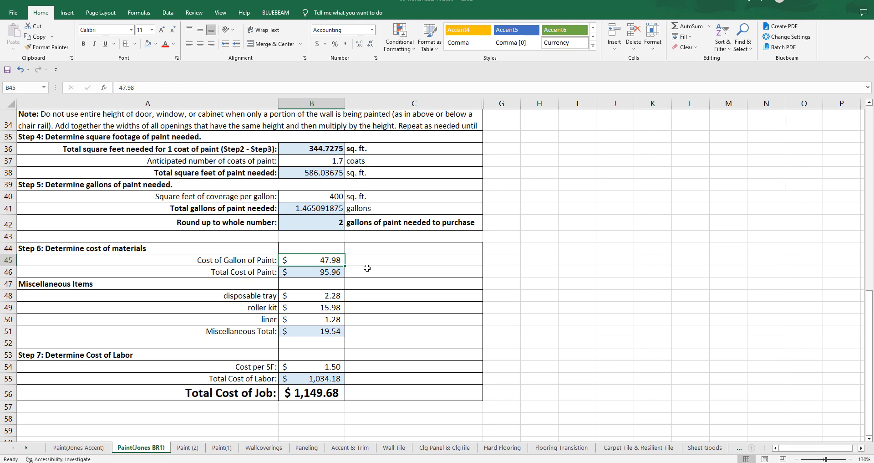
pyautogui.click(341, 272)
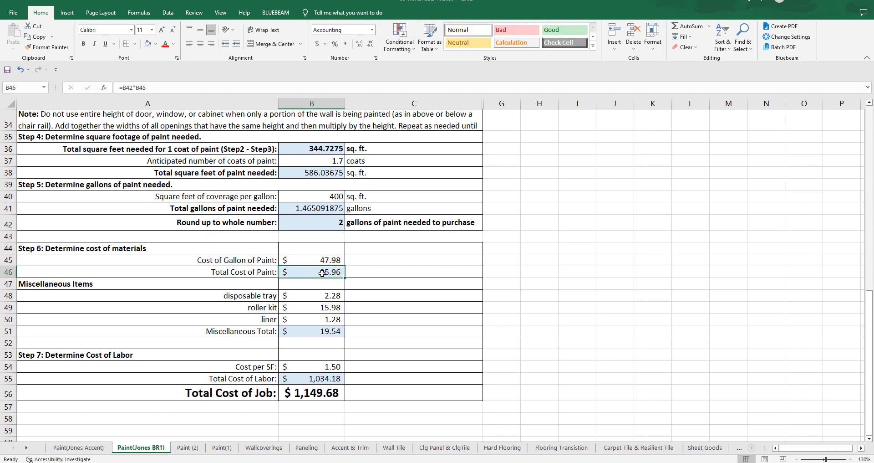
pyautogui.doubleClick(322, 272)
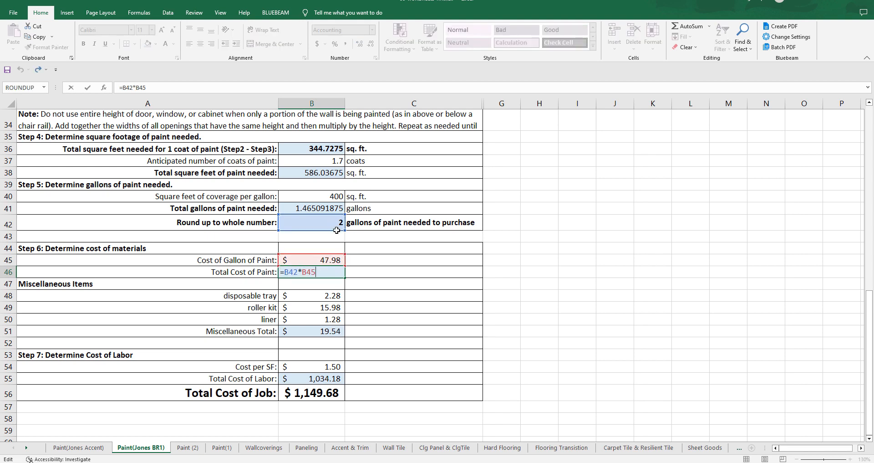
pyautogui.press('Return')
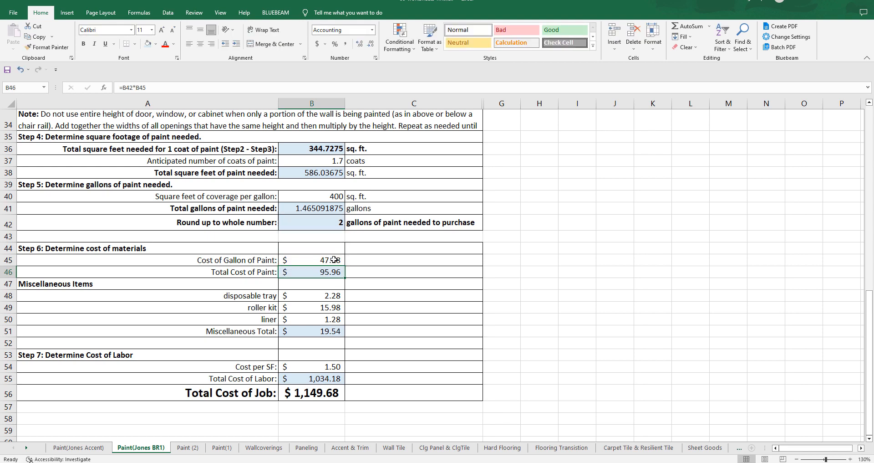
# Review the disposable tray, roller kit and liner costs in B48:B50, and inspect the Miscellaneous Total formula in B51
pyautogui.click(332, 296)
pyautogui.click(332, 307)
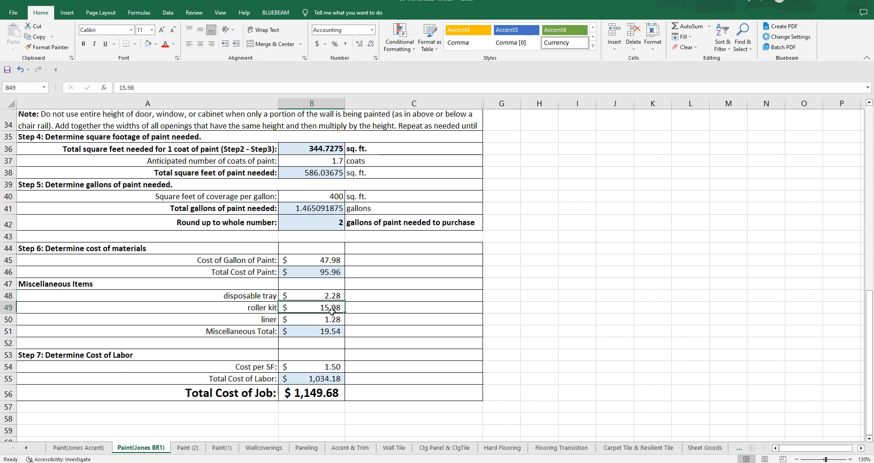
pyautogui.click(337, 318)
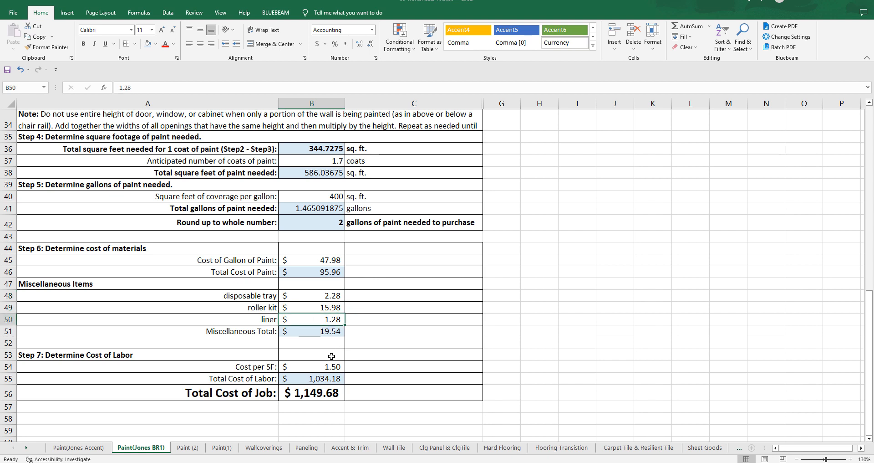
pyautogui.doubleClick(316, 335)
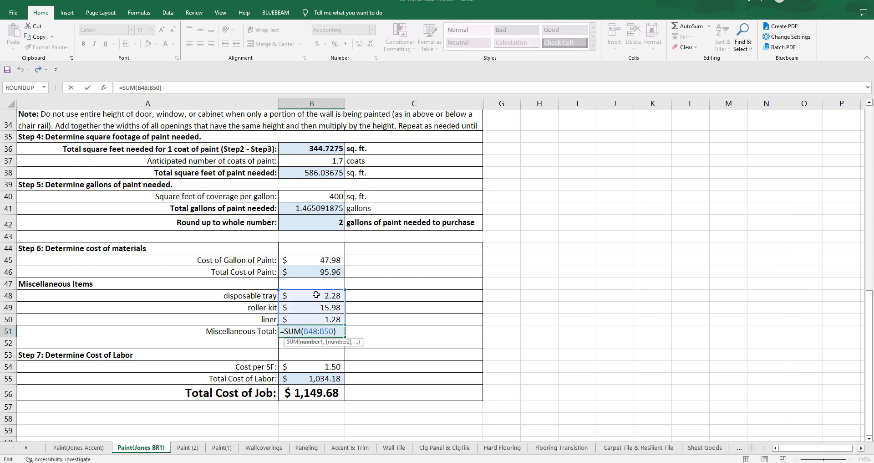
pyautogui.press('Escape')
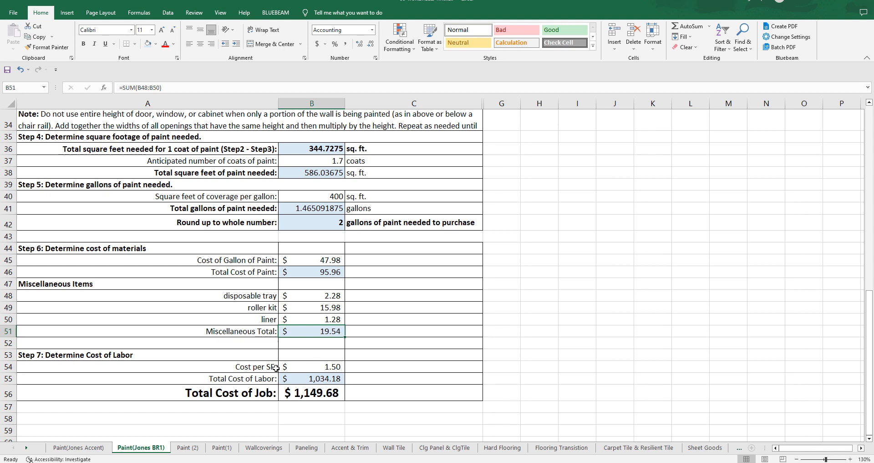
# Check the labor Cost per SF in B54 and inspect the Total Cost of Labor formula in B55
pyautogui.click(297, 366)
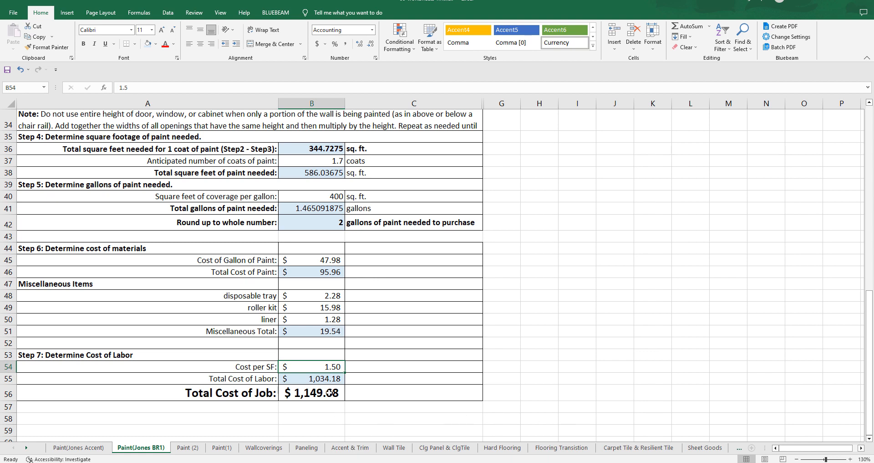
pyautogui.doubleClick(323, 367)
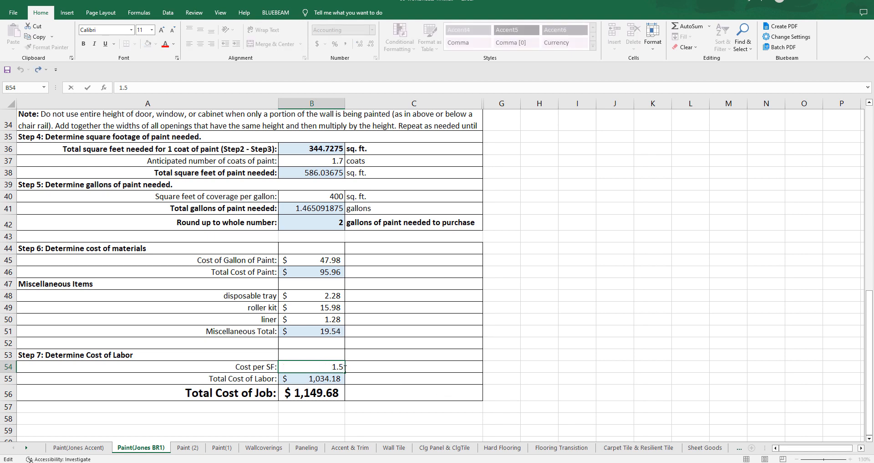
pyautogui.press('Return')
pyautogui.doubleClick(335, 379)
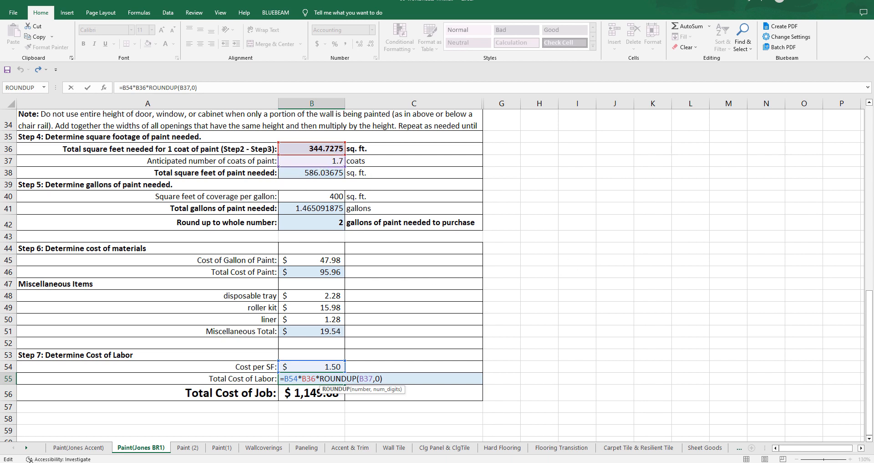
pyautogui.click(394, 380)
pyautogui.press('Return')
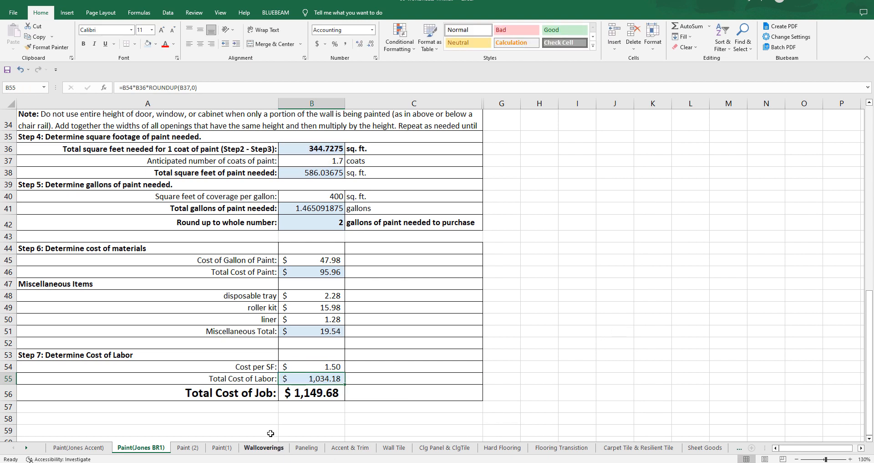
# Inspect the Total Cost of Job formula in B56 and return to the worksheet's earlier wall area and deduction sections
pyautogui.doubleClick(294, 394)
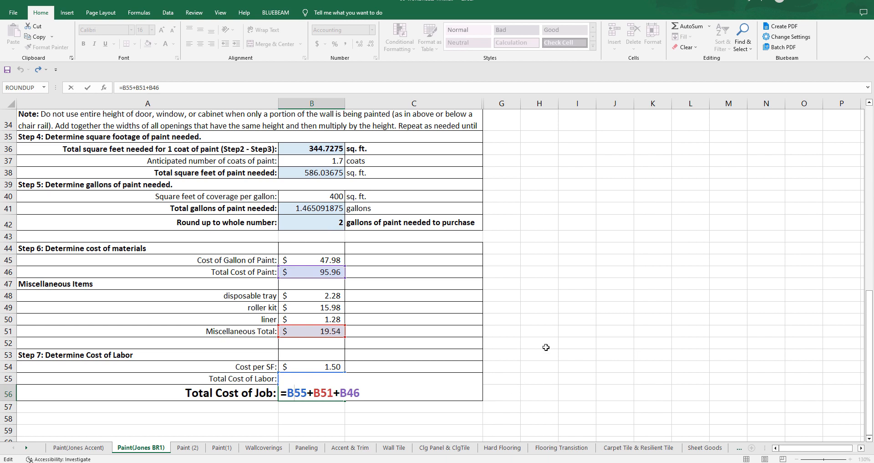
pyautogui.hotkey('ctrl', 'Return')
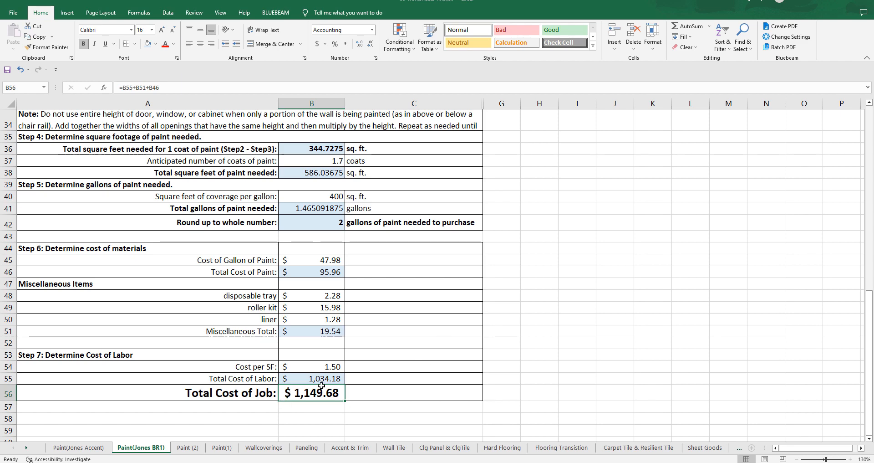
pyautogui.scroll(11, 323, 266)
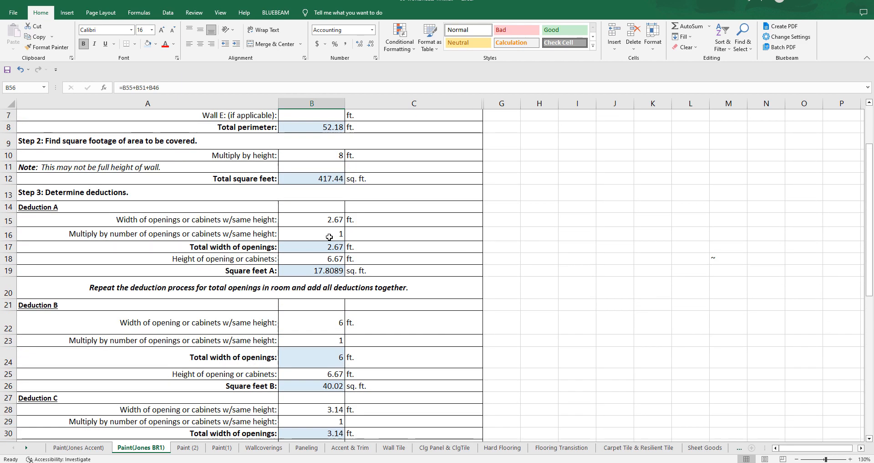
# Review the wall perimeter, total square footage and the opening deductions A, B and C in Steps 1 to 3 of the paint worksheet
pyautogui.scroll(1, 329, 237)
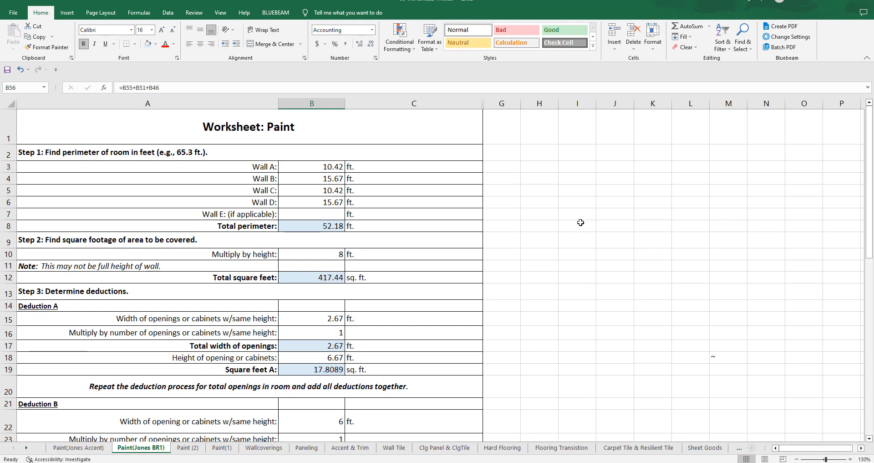
pyautogui.scroll(-1, 575, 222)
pyautogui.scroll(1, 575, 222)
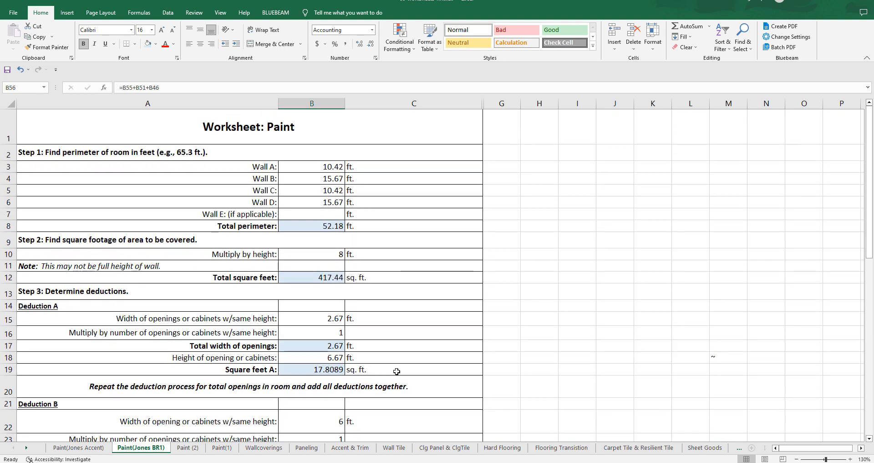
pyautogui.scroll(-2, 547, 366)
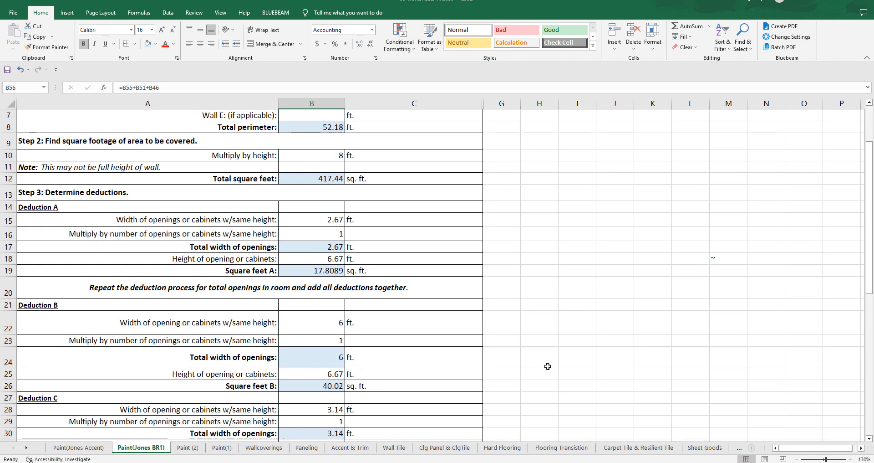
pyautogui.scroll(-1, 548, 366)
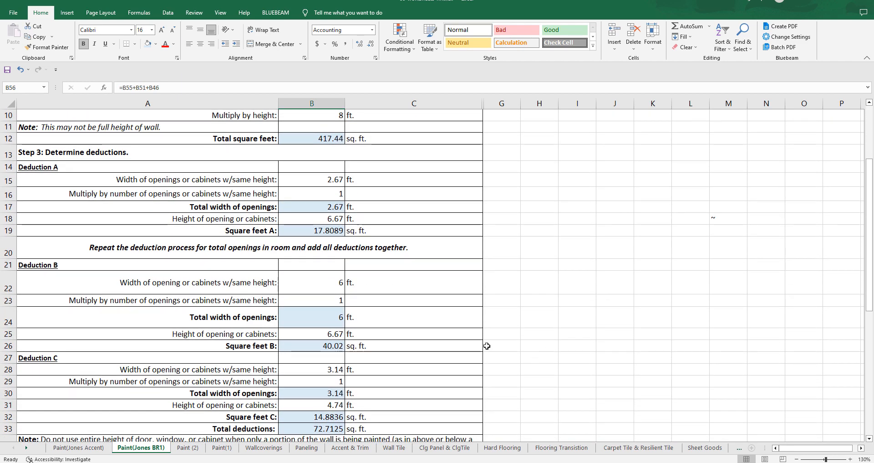
# Inspect Deduction B's total width formula in B24, review the paint and cost sections, and open the Paint(Jones Accent) worksheet
pyautogui.doubleClick(310, 318)
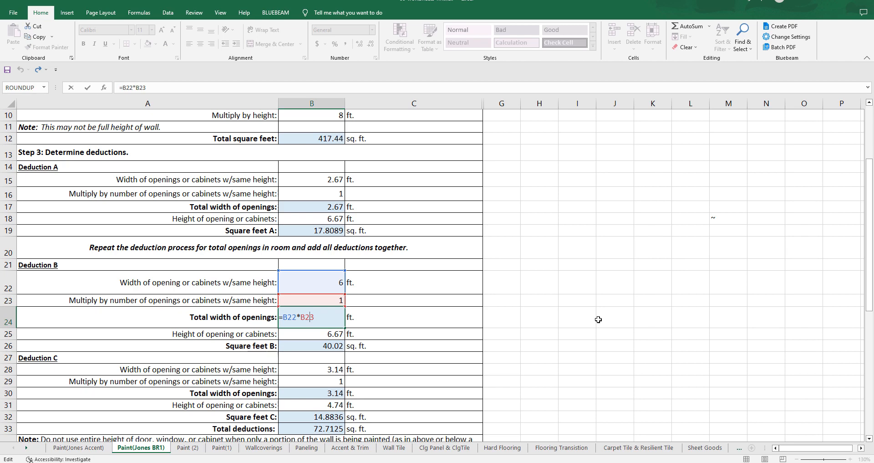
pyautogui.press('Escape')
pyautogui.scroll(-5, 598, 319)
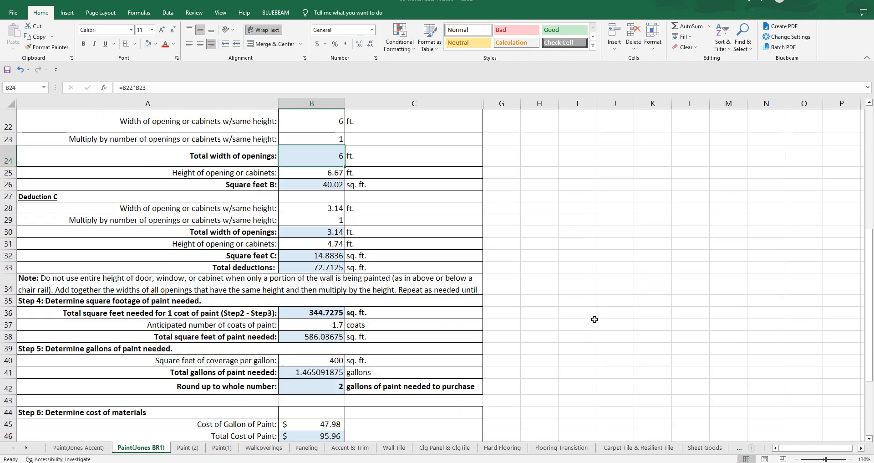
pyautogui.scroll(-3, 595, 319)
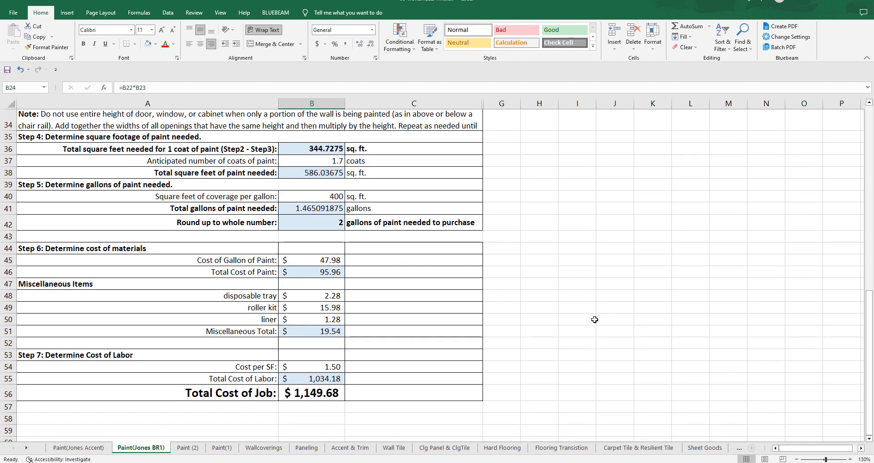
pyautogui.scroll(11, 279, 327)
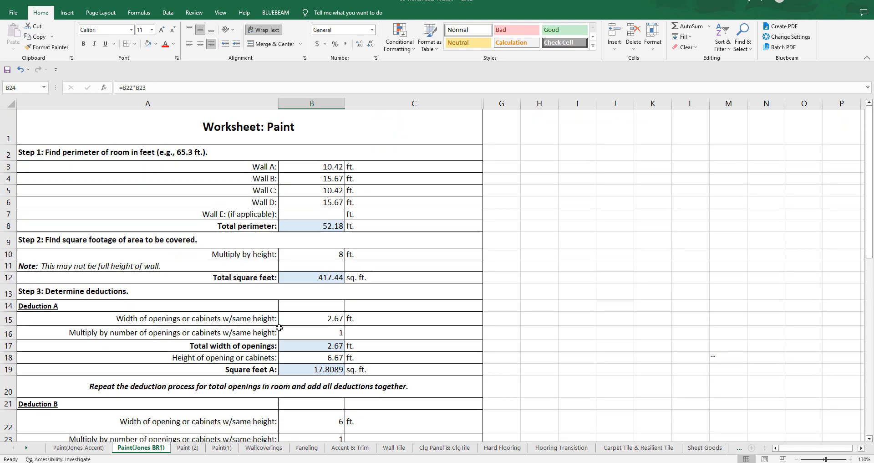
pyautogui.click(91, 450)
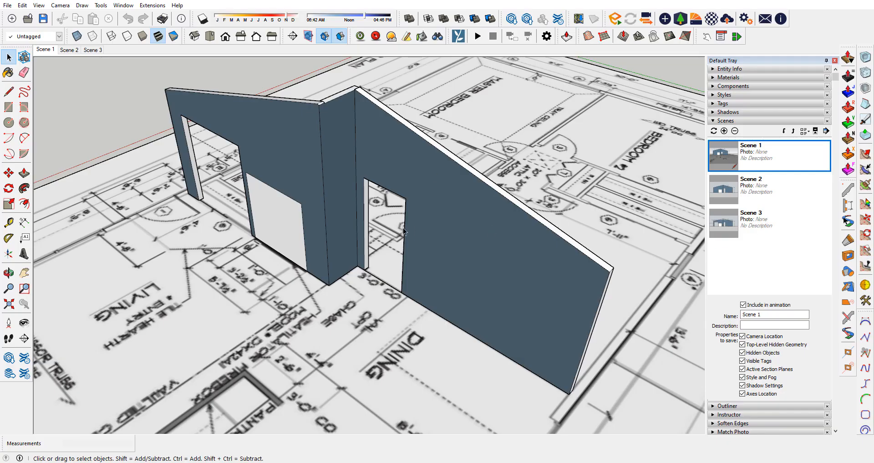
# Switch to the SketchUp model and examine the accent walls and their openings from the front, the side and above the floor plan
pyautogui.moveTo(310, 278); pyautogui.dragTo(505, 170)
pyautogui.moveTo(318, 366); pyautogui.dragTo(307, 324)
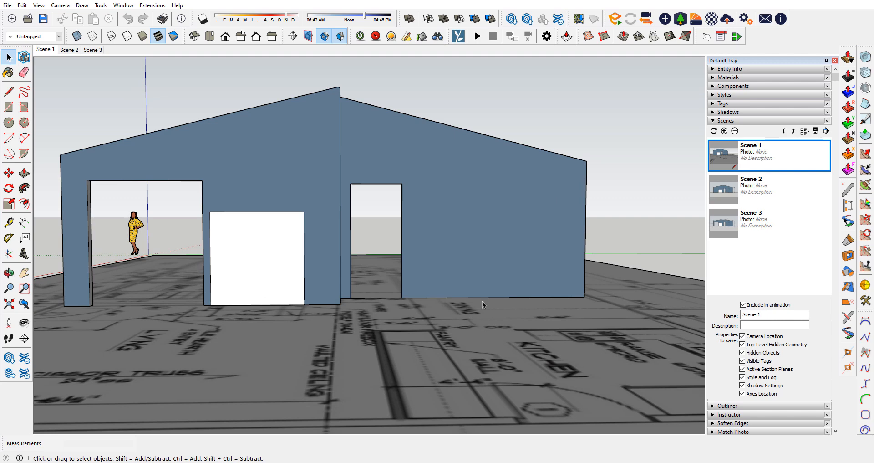
pyautogui.moveTo(462, 288); pyautogui.dragTo(219, 262)
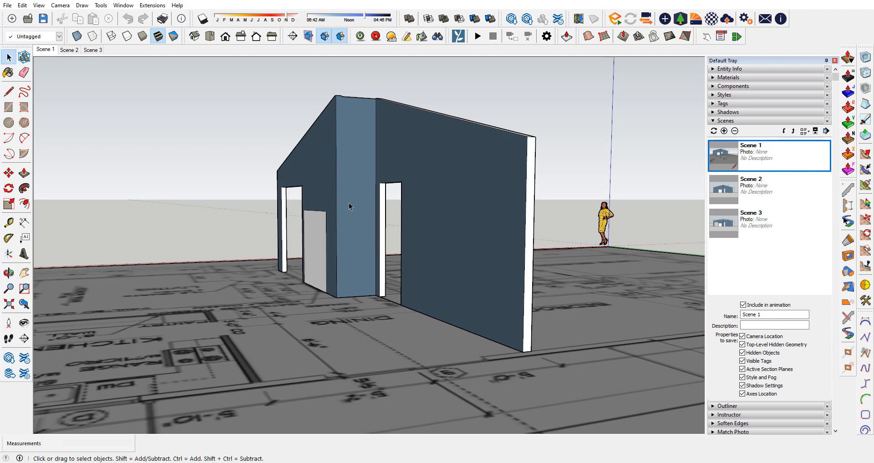
pyautogui.moveTo(349, 204); pyautogui.dragTo(617, 248)
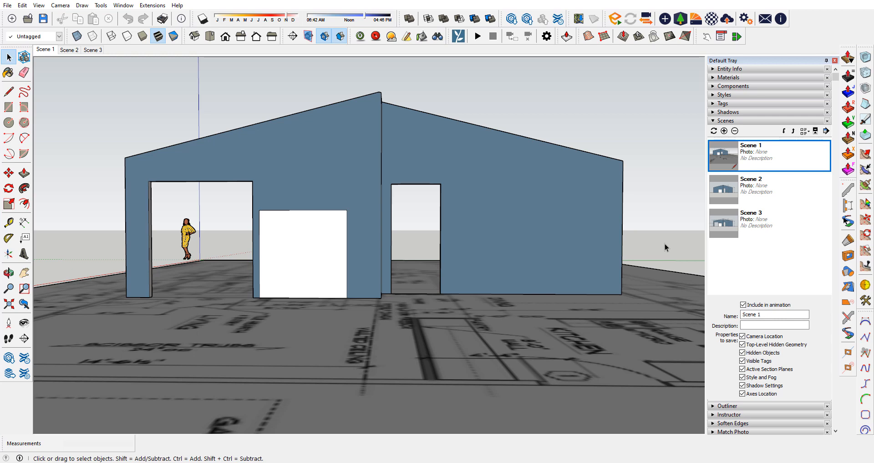
pyautogui.moveTo(523, 241); pyautogui.dragTo(319, 287)
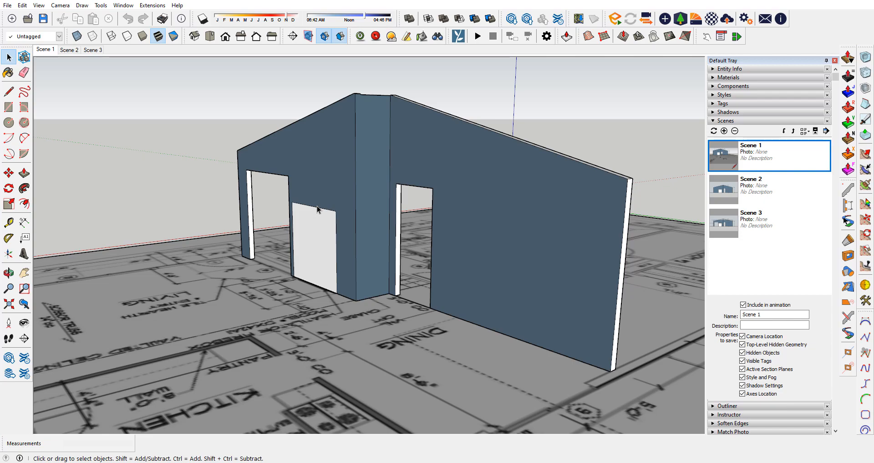
pyautogui.scroll(-3, 256, 210)
pyautogui.moveTo(255, 210); pyautogui.dragTo(396, 313)
pyautogui.scroll(2, 415, 196)
pyautogui.scroll(-3, 398, 233)
pyautogui.moveTo(398, 234); pyautogui.dragTo(412, 305)
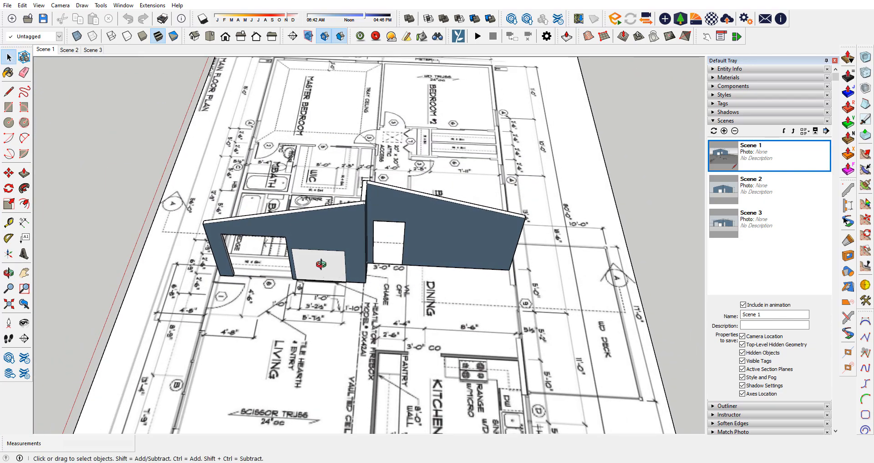
pyautogui.moveTo(321, 264); pyautogui.dragTo(310, 200)
pyautogui.scroll(3, 311, 197)
# Select the front wall faces and the narrow return face between them to point out which surfaces make up the accent wall
pyautogui.click(354, 221)
pyautogui.moveTo(354, 222); pyautogui.dragTo(276, 158)
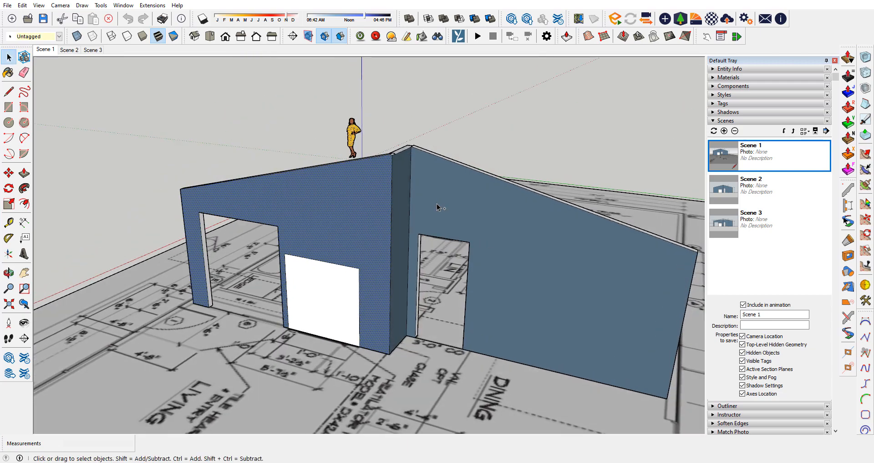
pyautogui.keyDown('ctrl'); pyautogui.click(438, 199); pyautogui.keyUp('ctrl')
pyautogui.moveTo(426, 254); pyautogui.dragTo(422, 321)
pyautogui.scroll(4, 428, 260)
pyautogui.moveTo(375, 184); pyautogui.dragTo(474, 80)
pyautogui.scroll(-3, 474, 80)
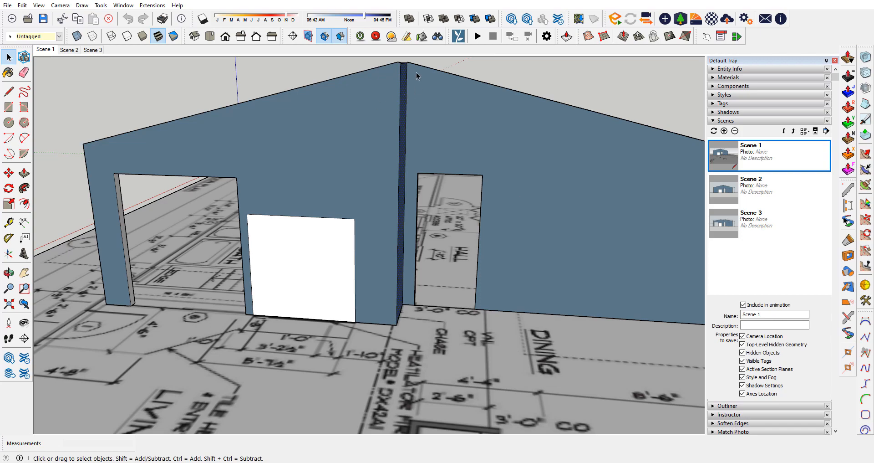
pyautogui.moveTo(541, 144); pyautogui.dragTo(297, 104)
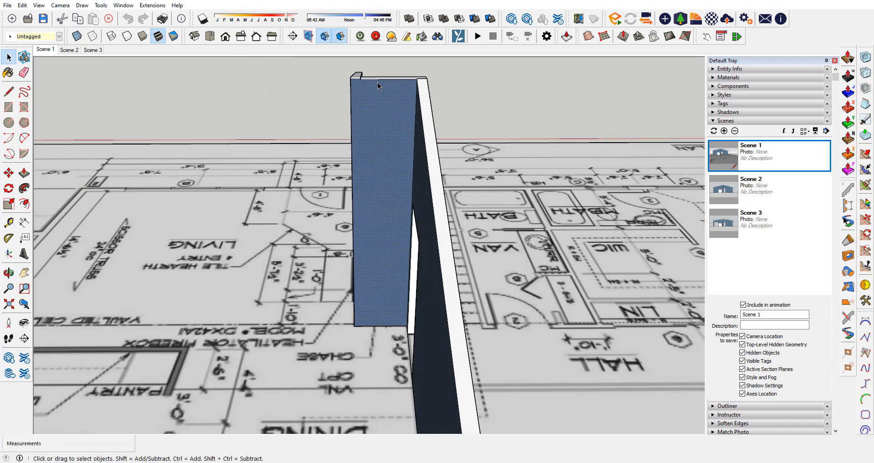
pyautogui.moveTo(211, 236); pyautogui.dragTo(512, 244)
pyautogui.scroll(-4, 168, 245)
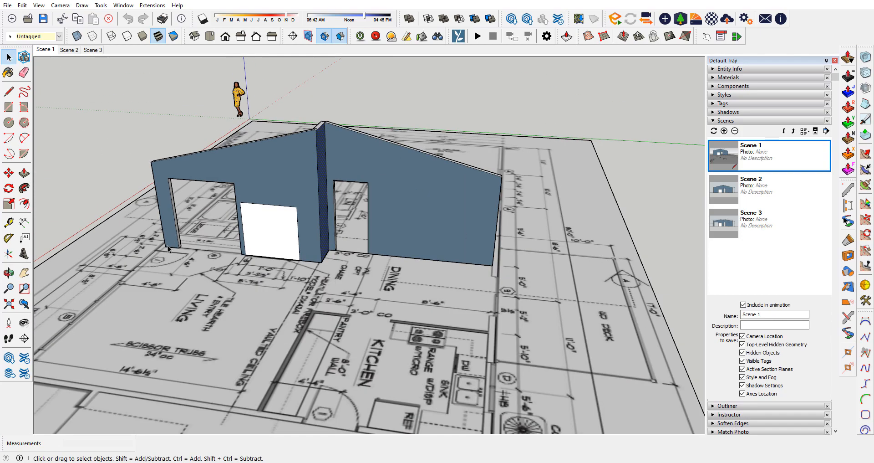
pyautogui.moveTo(353, 273); pyautogui.dragTo(380, 209)
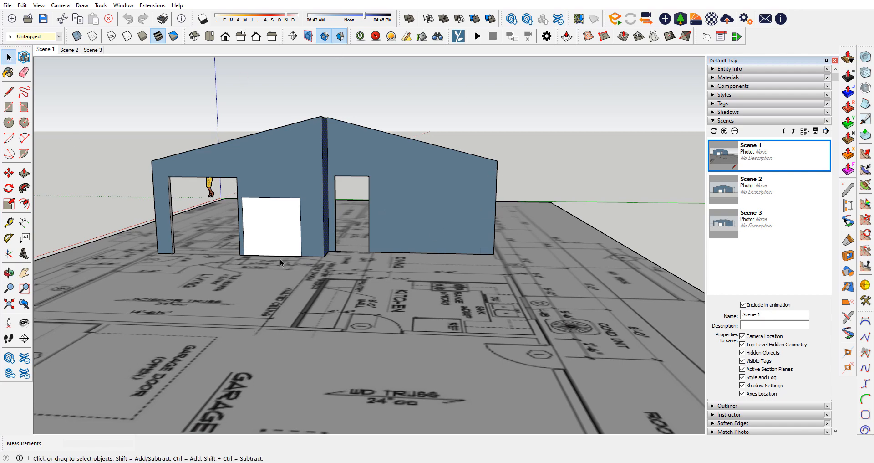
# Examine the back side and wall ends of the accent wall model and return to the front view
pyautogui.moveTo(507, 116); pyautogui.dragTo(68, 269)
pyautogui.scroll(3, 338, 332)
pyautogui.moveTo(338, 332); pyautogui.dragTo(132, 328)
pyautogui.moveTo(269, 273); pyautogui.dragTo(167, 306)
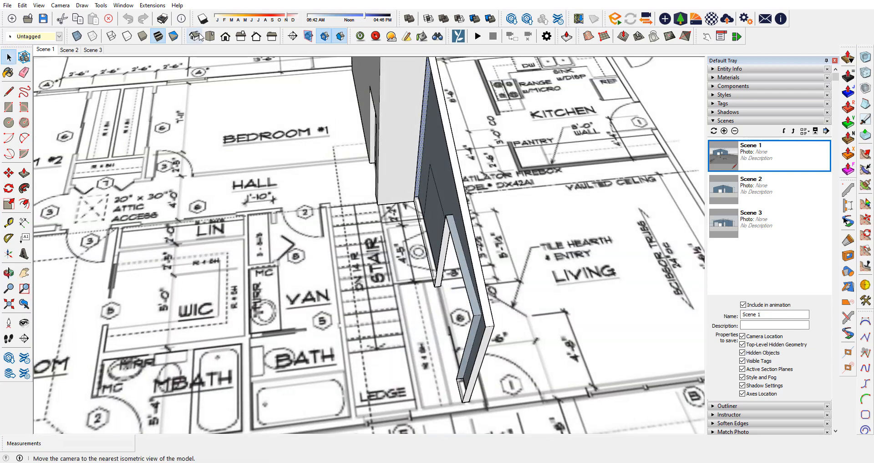
pyautogui.scroll(-2, 207, 116)
pyautogui.scroll(2, 235, 87)
pyautogui.scroll(2, 234, 86)
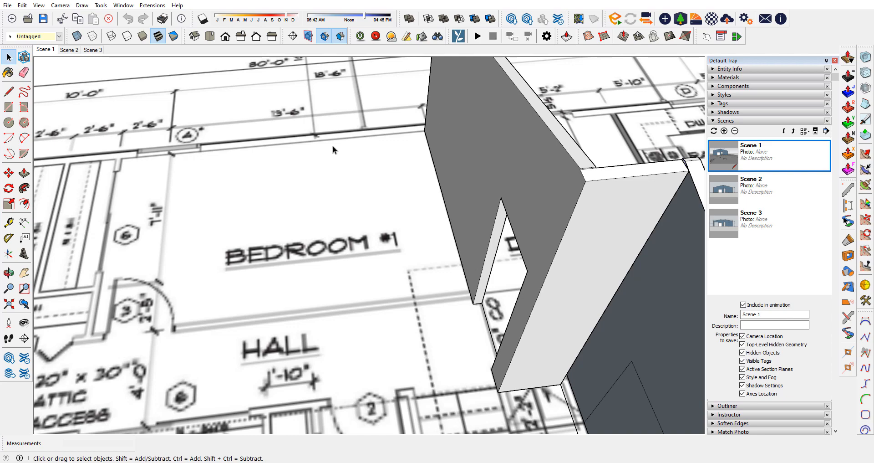
pyautogui.scroll(-2, 342, 147)
pyautogui.moveTo(392, 171); pyautogui.dragTo(234, 200)
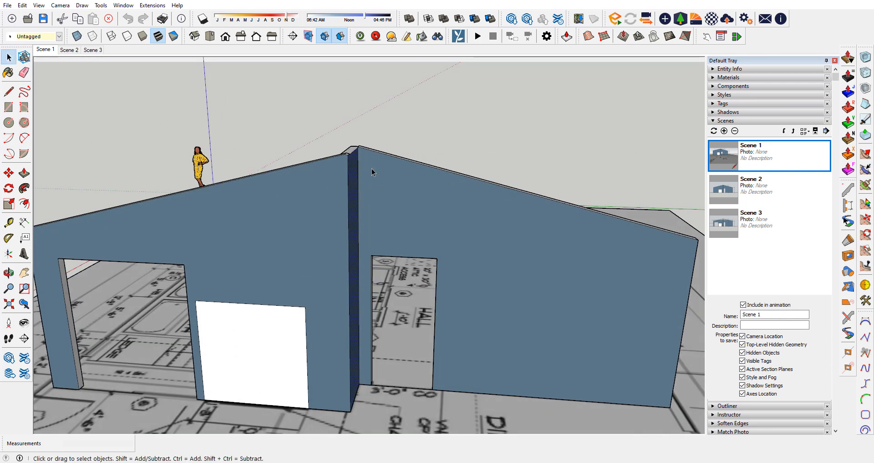
pyautogui.moveTo(413, 189); pyautogui.dragTo(636, 173)
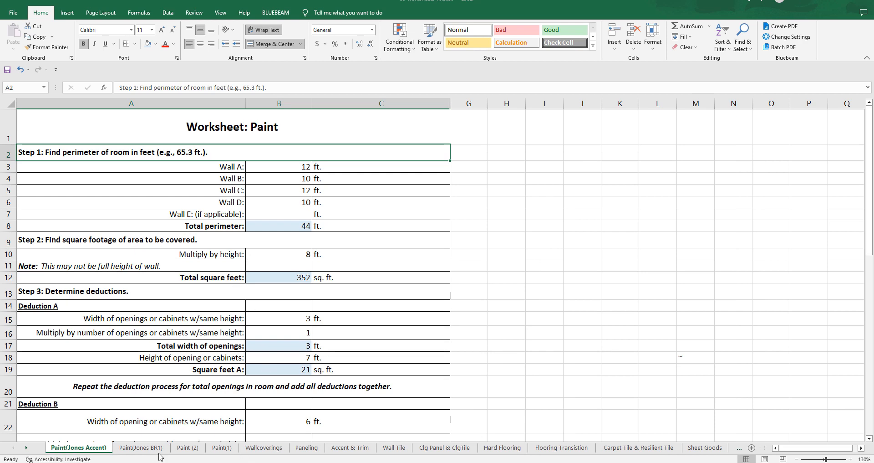
# Switch back to Excel, review the Paint(Jones Accent) worksheet's steps, and inspect the one-coat square footage formula in B36
pyautogui.scroll(-1, 381, 214)
pyautogui.scroll(1, 345, 114)
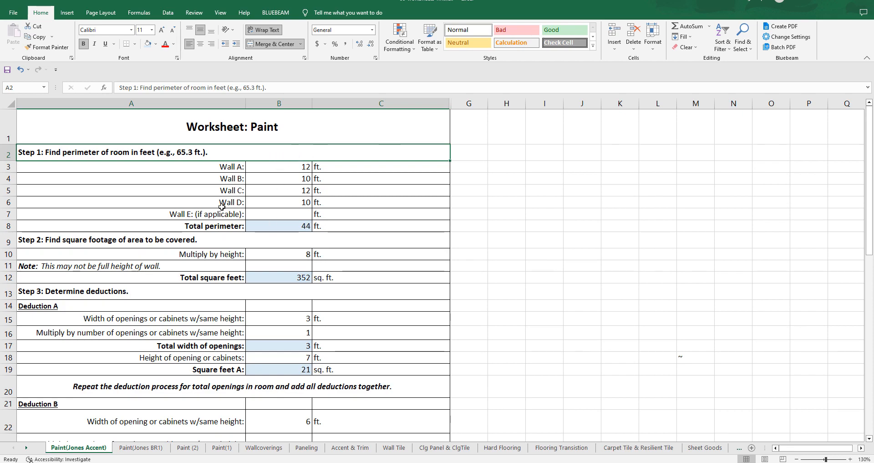
pyautogui.scroll(-3, 217, 257)
pyautogui.scroll(-5, 218, 258)
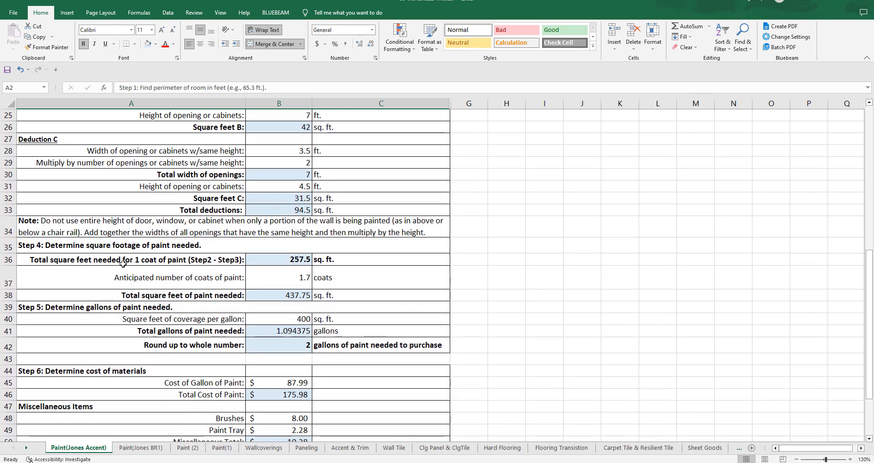
pyautogui.click(283, 259)
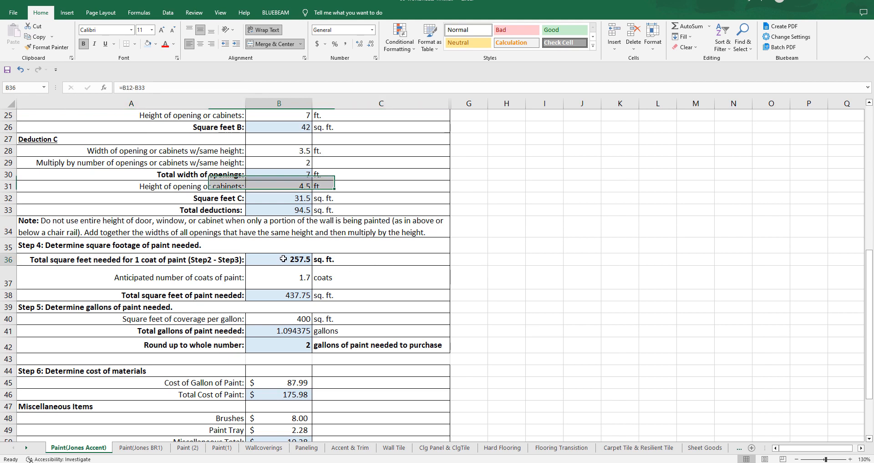
pyautogui.scroll(8, 431, 258)
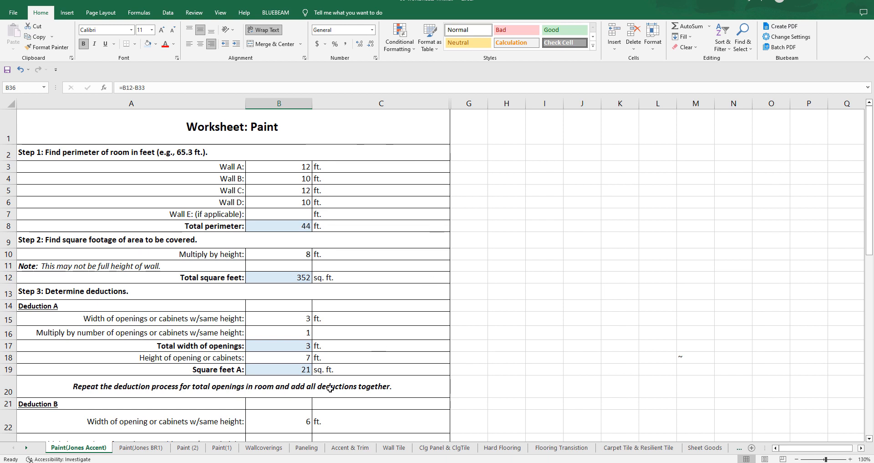
# Change the Step 1 heading in A2 to "Step 1: Find perimeter/LF of room in feet (e.g., 65.3 ft.)."
pyautogui.click(71, 151)
pyautogui.doubleClick(70, 151)
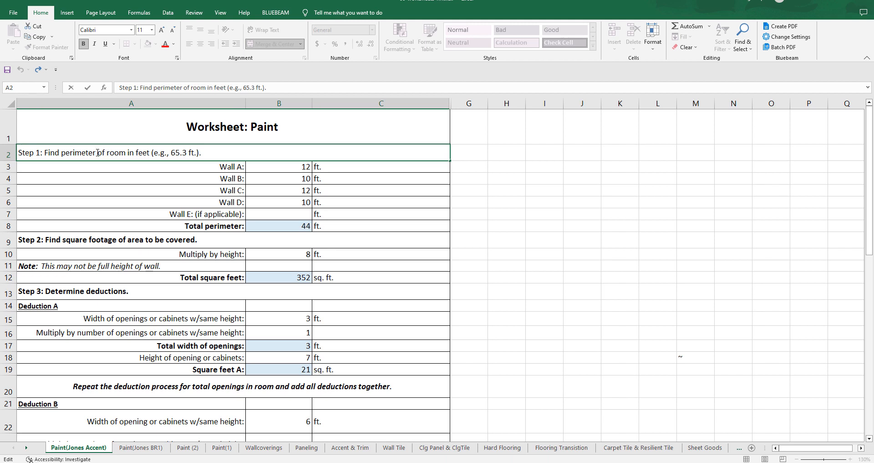
pyautogui.write('/LF')
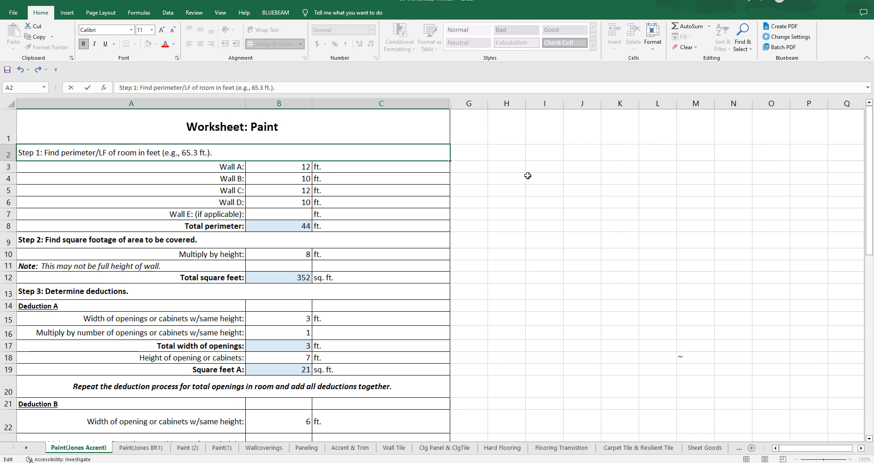
pyautogui.click(528, 176)
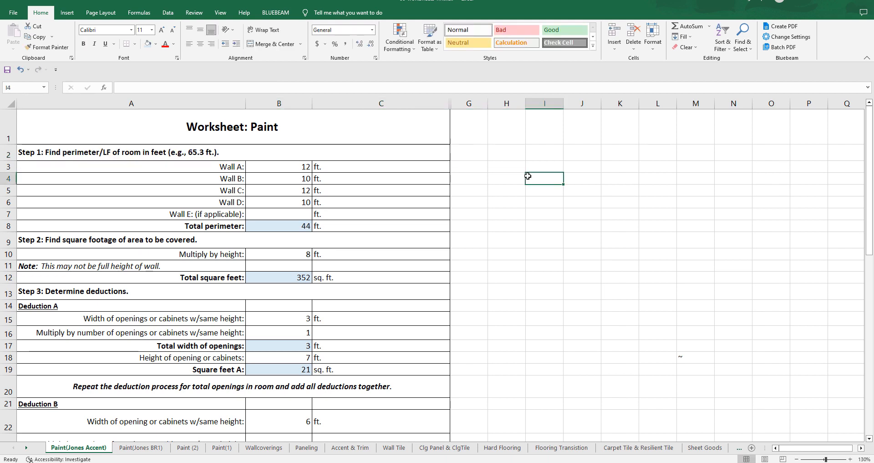
# Change the total perimeter label in A8 to "Total perimeter/LF:"
pyautogui.doubleClick(197, 226)
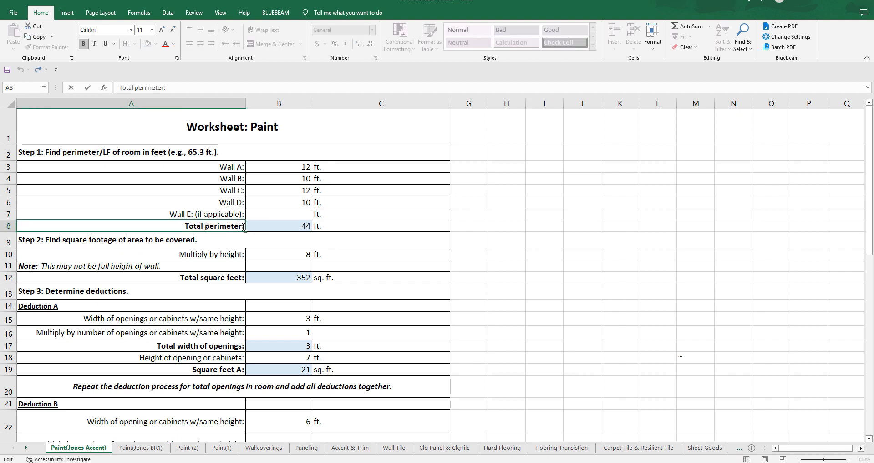
pyautogui.write('/')
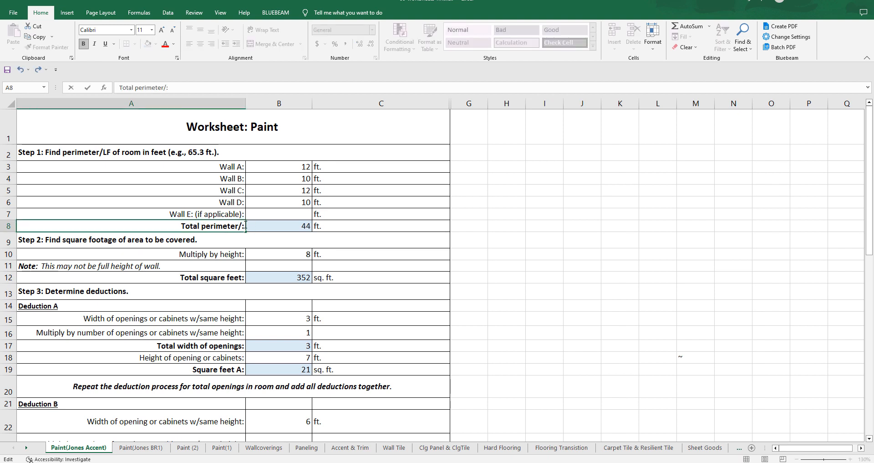
pyautogui.write('LF')
pyautogui.click(575, 191)
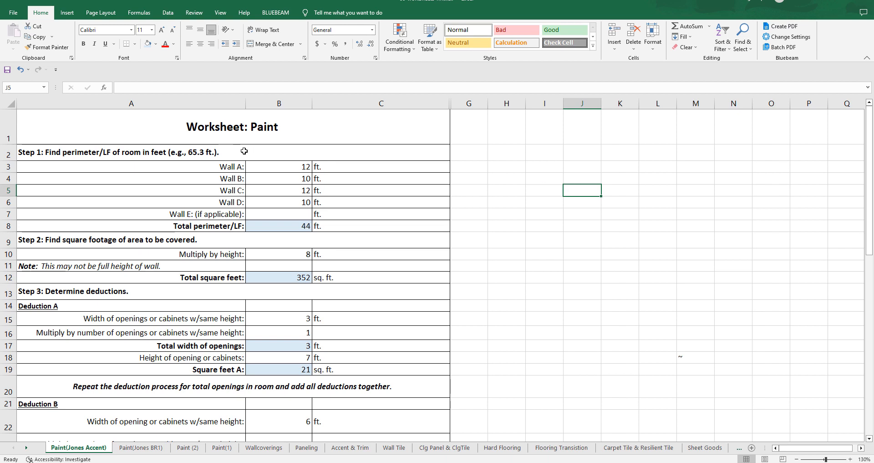
# Unmerge the Step 1 heading cell in row 2
pyautogui.click(274, 152)
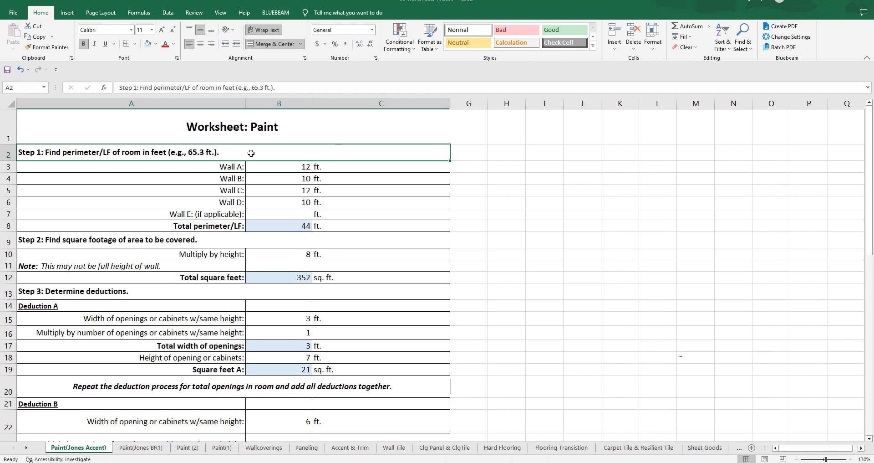
pyautogui.click(266, 47)
pyautogui.click(559, 226)
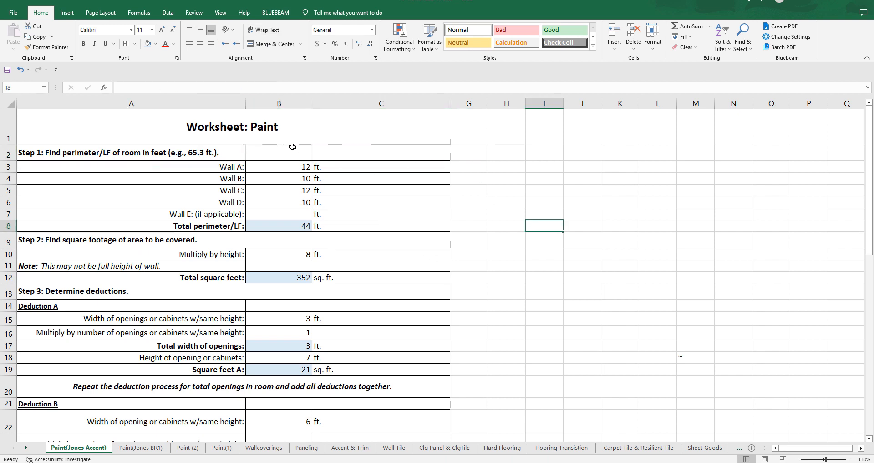
# Merge and center B2:C2, enter the heading "Constant Height" in it, and narrow column C
pyautogui.moveTo(293, 154); pyautogui.dragTo(332, 152)
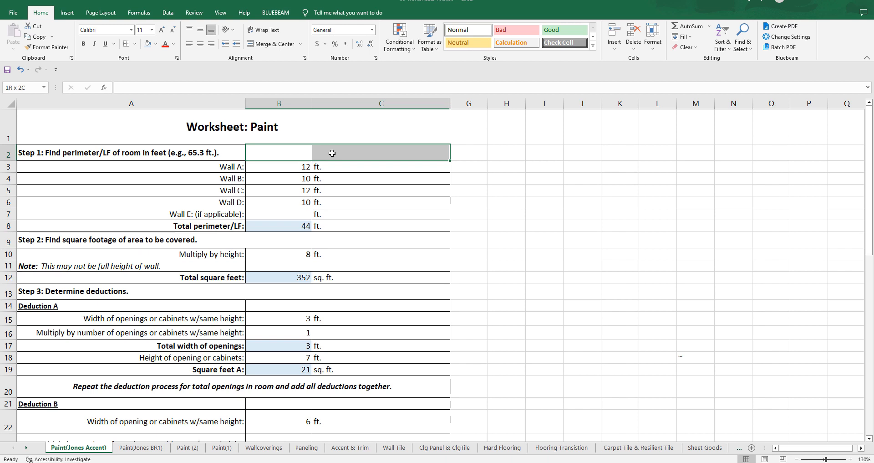
pyautogui.click(273, 43)
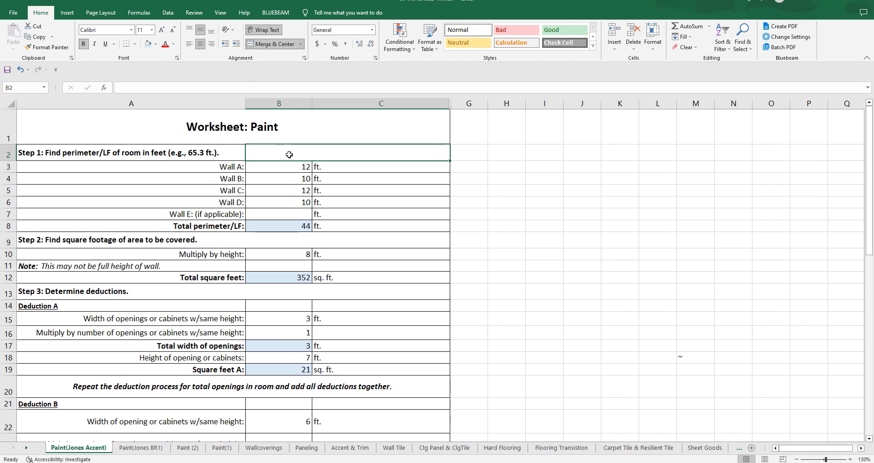
pyautogui.doubleClick(289, 155)
pyautogui.write('C')
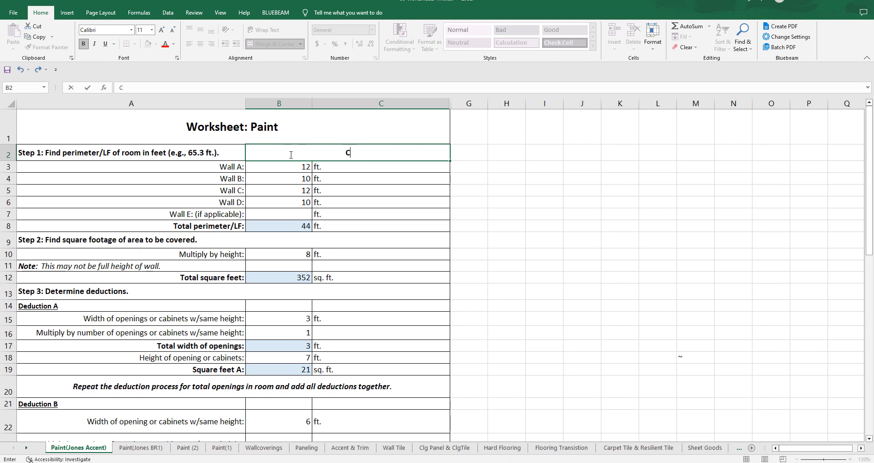
pyautogui.write('onstant Height')
pyautogui.hotkey('ctrl', 'Return')
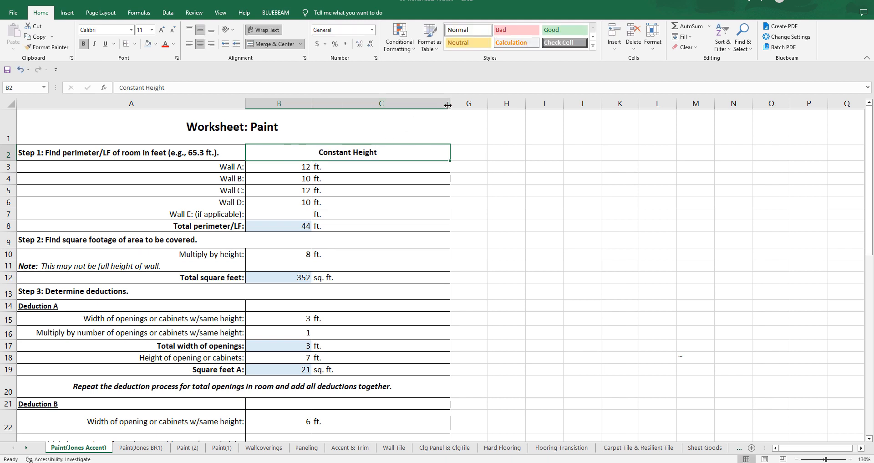
pyautogui.moveTo(450, 103); pyautogui.dragTo(386, 104)
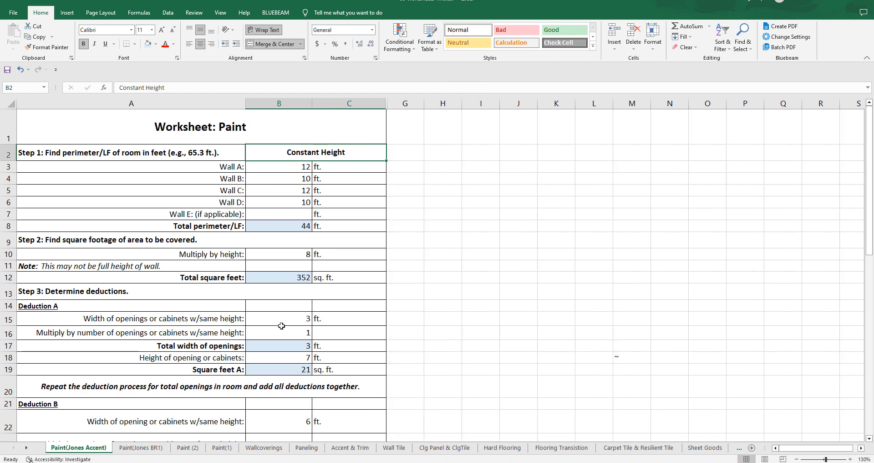
pyautogui.click(510, 214)
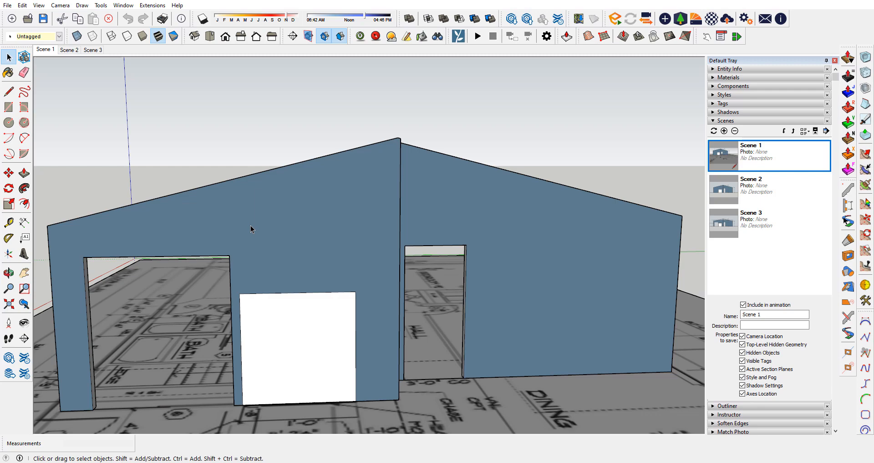
# Switch to the SketchUp model and examine the accent walls, their openings and the floor plan from several sides
pyautogui.moveTo(251, 226)
pyautogui.mouseDown()
pyautogui.moveTo(285, 227)
pyautogui.moveTo(123, 240)
pyautogui.mouseUp()
pyautogui.press('space')
pyautogui.moveTo(463, 190); pyautogui.dragTo(537, 255)
pyautogui.scroll(2, 394, 209)
pyautogui.scroll(-5, 175, 199)
pyautogui.moveTo(258, 269); pyautogui.dragTo(493, 342)
pyautogui.scroll(3, 493, 342)
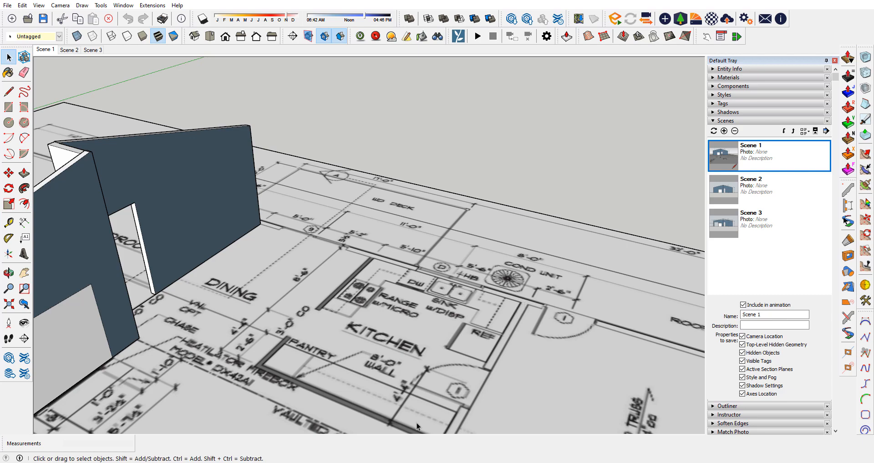
pyautogui.scroll(-3, 355, 315)
pyautogui.moveTo(355, 315); pyautogui.dragTo(151, 258)
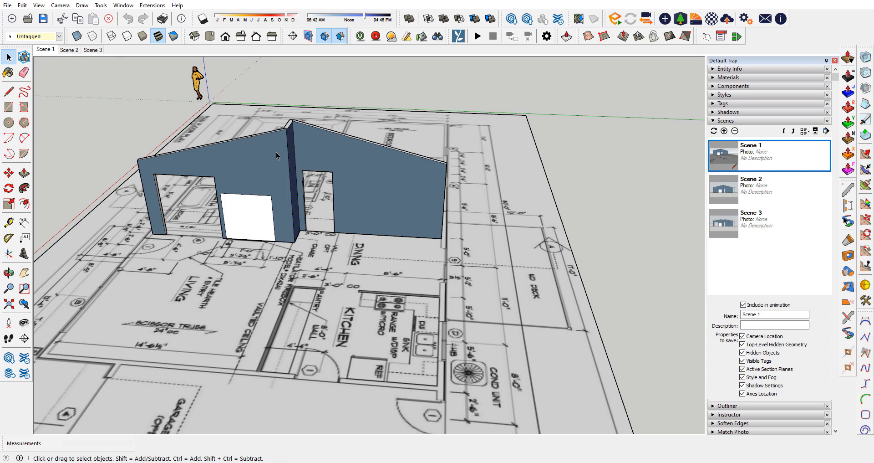
# Examine the narrow connecting wall and the sloped wall with the doorway by selecting their faces in turn
pyautogui.moveTo(276, 153); pyautogui.dragTo(334, 111)
pyautogui.moveTo(341, 169); pyautogui.dragTo(347, 117)
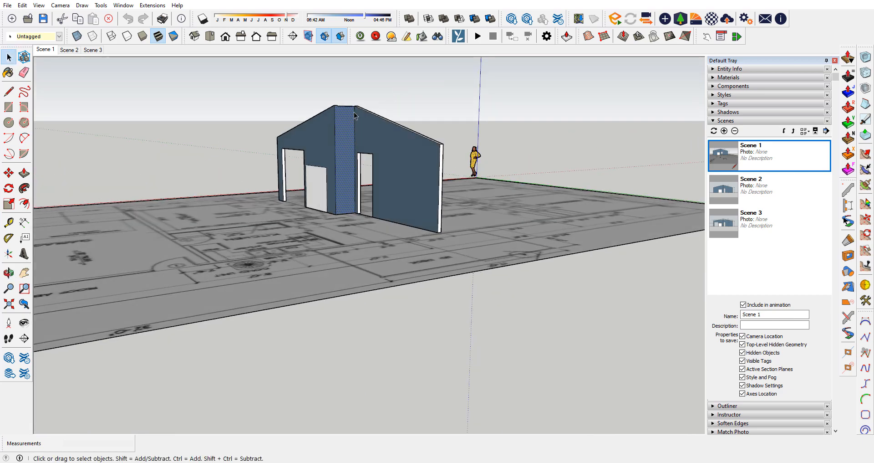
pyautogui.scroll(4, 347, 117)
pyautogui.scroll(-3, 346, 126)
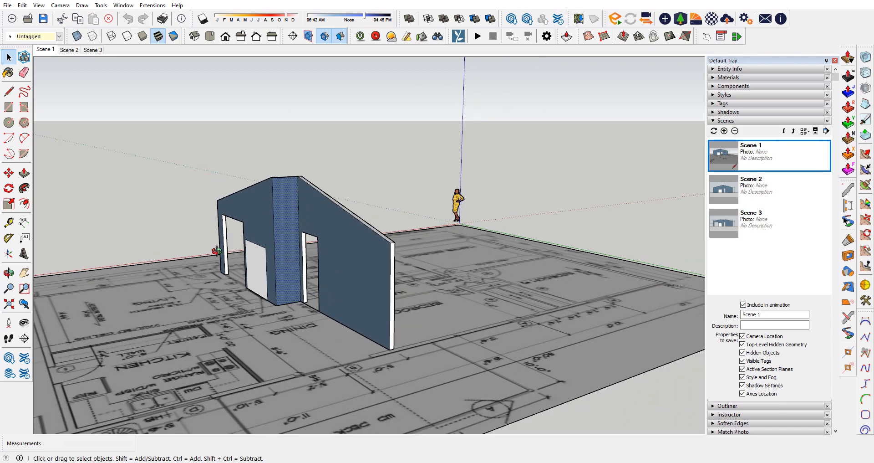
pyautogui.moveTo(214, 250); pyautogui.dragTo(106, 272)
pyautogui.scroll(3, 454, 264)
pyautogui.click(457, 264)
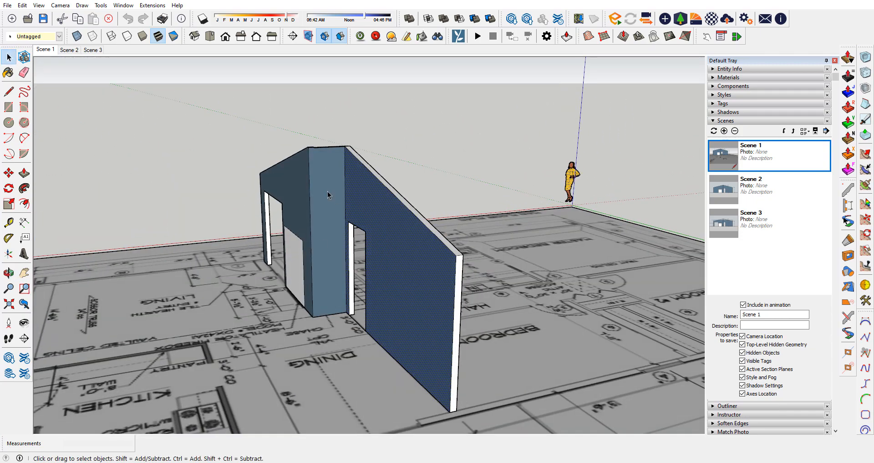
pyautogui.click(328, 195)
pyautogui.moveTo(328, 194); pyautogui.dragTo(585, 353)
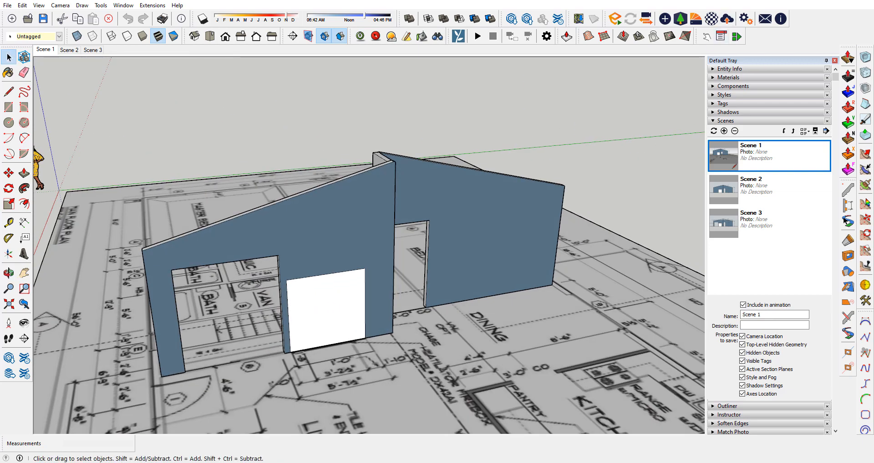
# Switch back to Excel and apply outside borders to the "Constant Height" heading cell in row 2
pyautogui.click(814, 1)
pyautogui.click(300, 153)
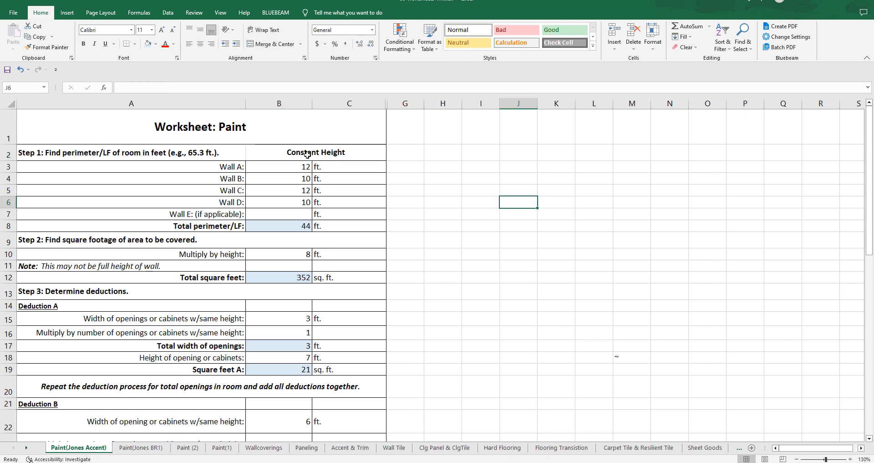
pyautogui.click(307, 155)
pyautogui.click(135, 43)
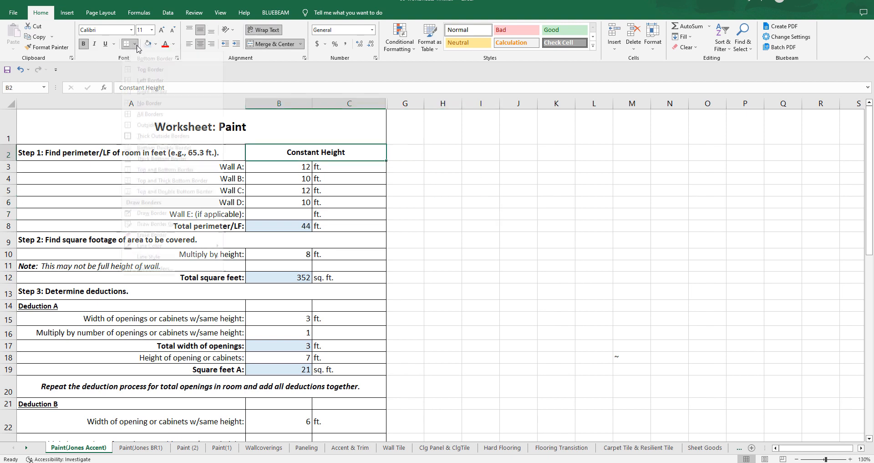
pyautogui.click(137, 134)
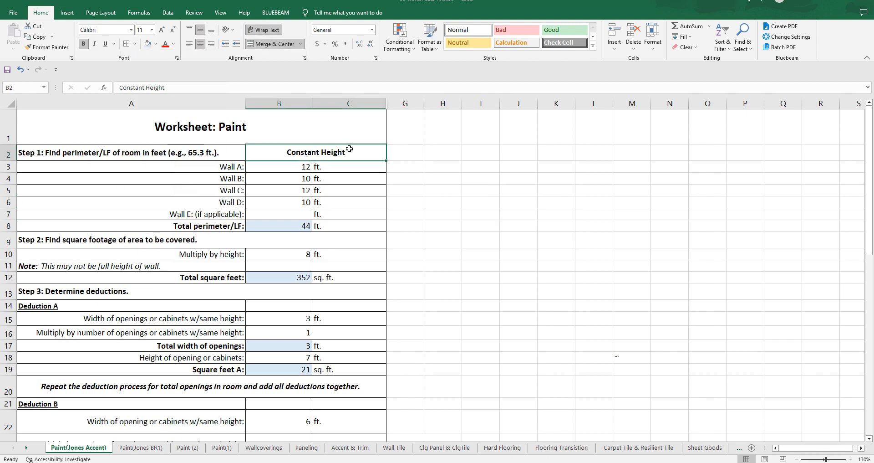
pyautogui.click(527, 177)
pyautogui.click(344, 156)
pyautogui.click(135, 43)
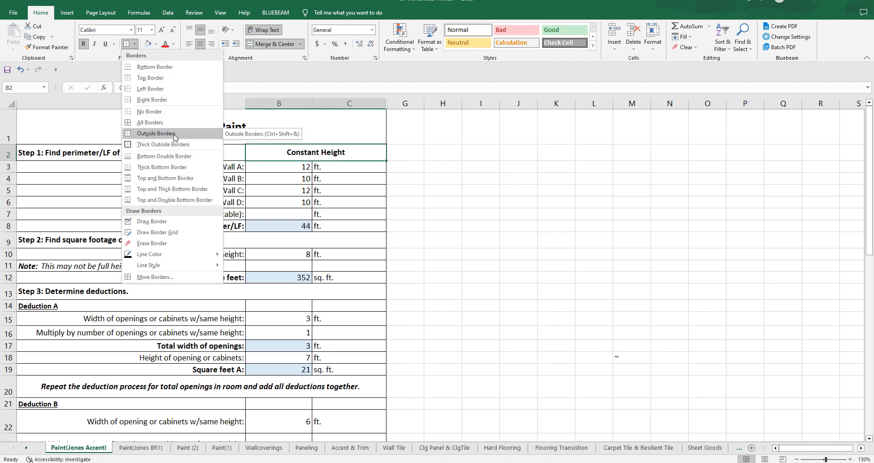
pyautogui.click(525, 163)
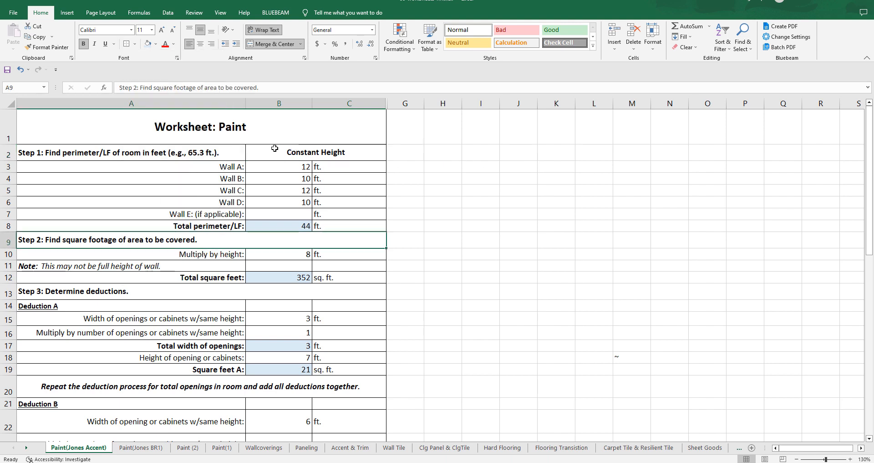
# Copy the Constant Height block B2:C8 and paste it at H2 and again at K2
pyautogui.moveTo(291, 152); pyautogui.dragTo(330, 229)
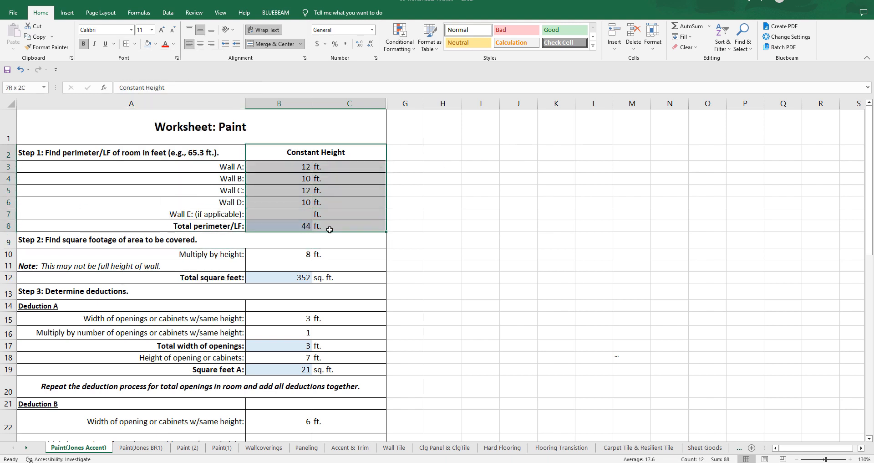
pyautogui.rightClick(298, 144)
pyautogui.click(323, 180)
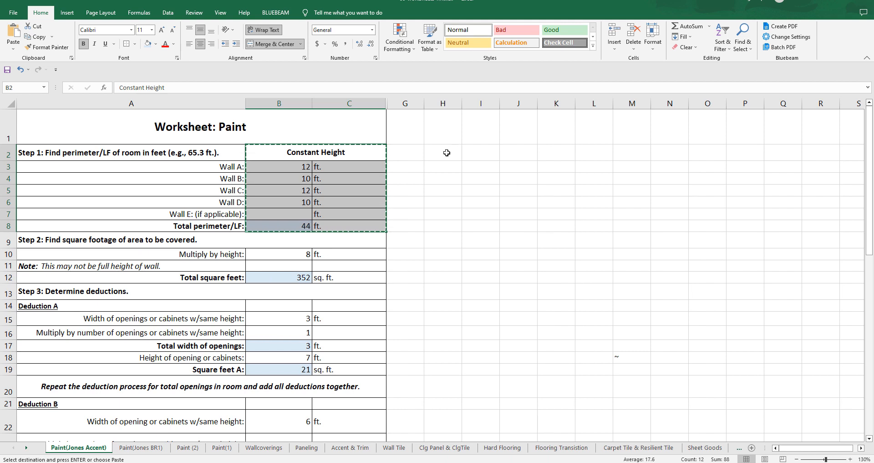
pyautogui.click(450, 155)
pyautogui.rightClick(449, 154)
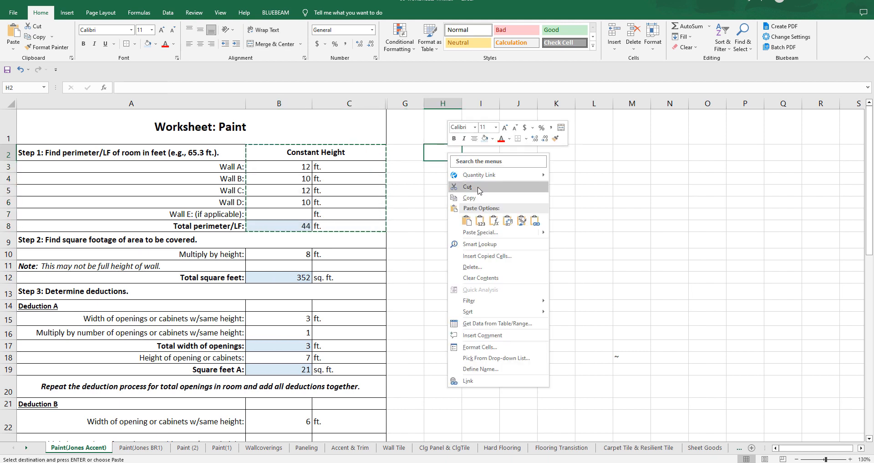
pyautogui.click(467, 220)
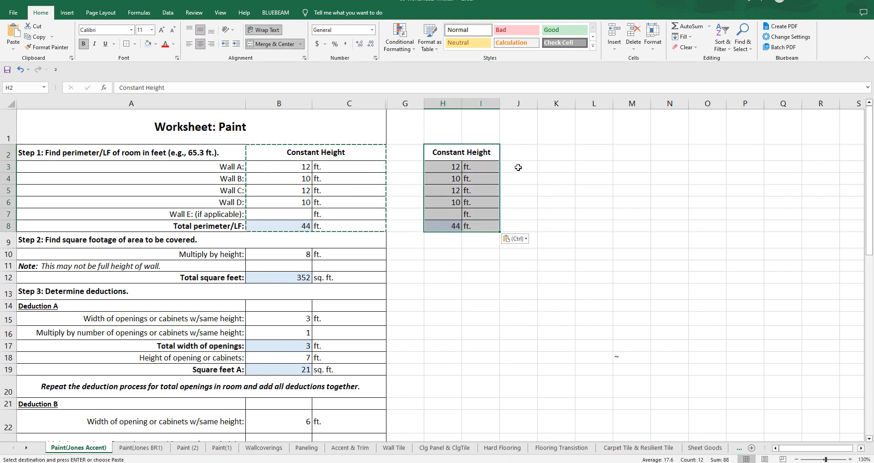
pyautogui.click(557, 153)
pyautogui.rightClick(558, 153)
pyautogui.click(588, 221)
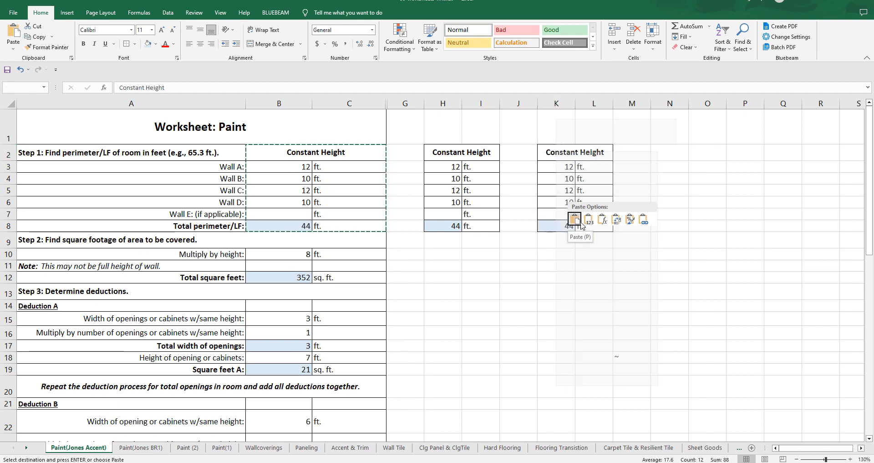
pyautogui.click(455, 273)
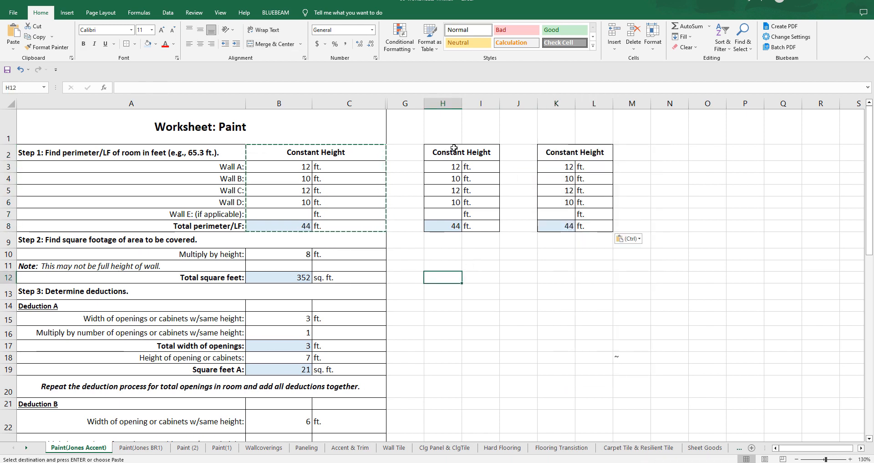
# Change the heading of the copied block in H2 to "Sloping Height" and the one in K2 to "Unique Height"
pyautogui.doubleClick(455, 150)
pyautogui.moveTo(466, 155); pyautogui.dragTo(429, 153)
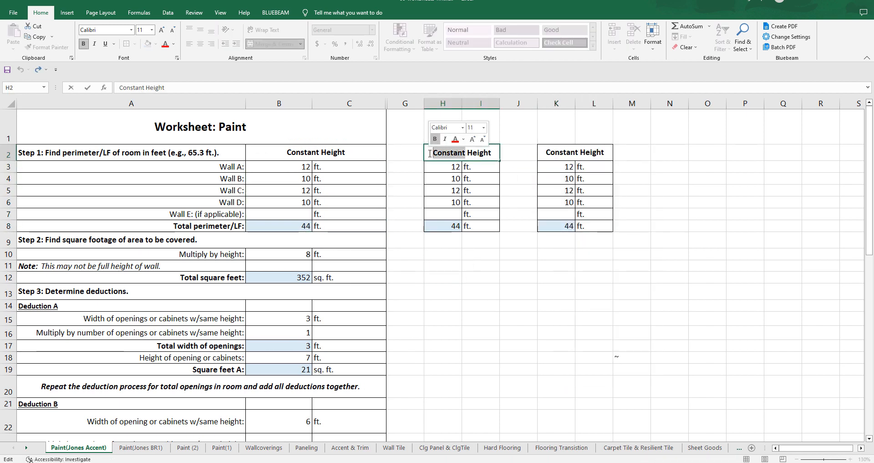
pyautogui.write('Sloping')
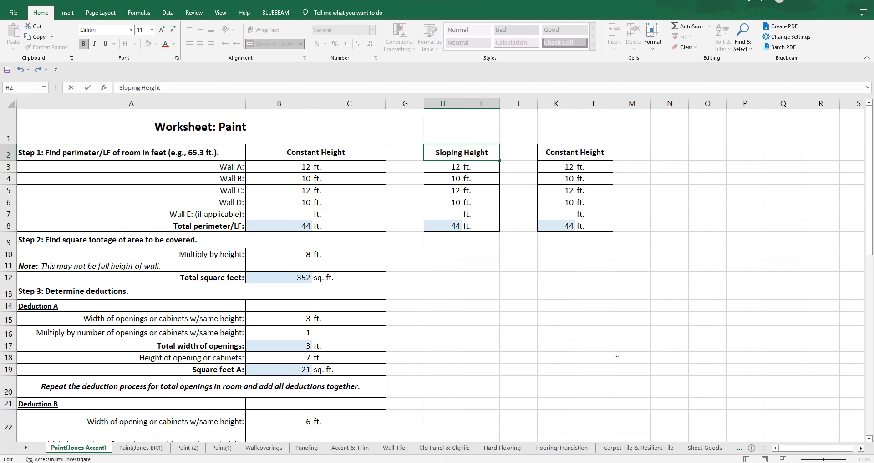
pyautogui.doubleClick(579, 153)
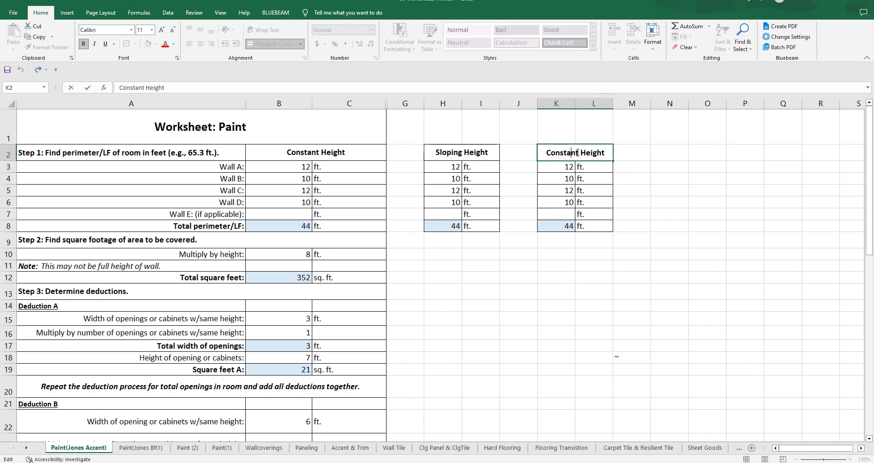
pyautogui.moveTo(579, 153); pyautogui.dragTo(541, 154)
pyautogui.write('Unique')
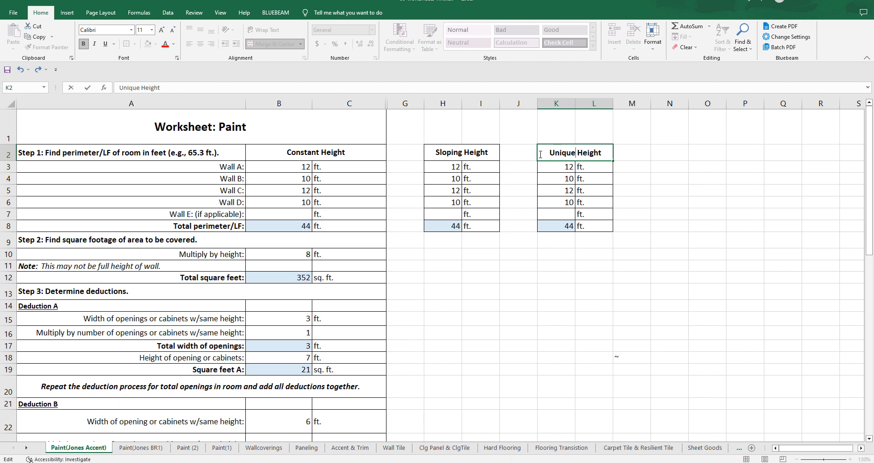
pyautogui.click(659, 289)
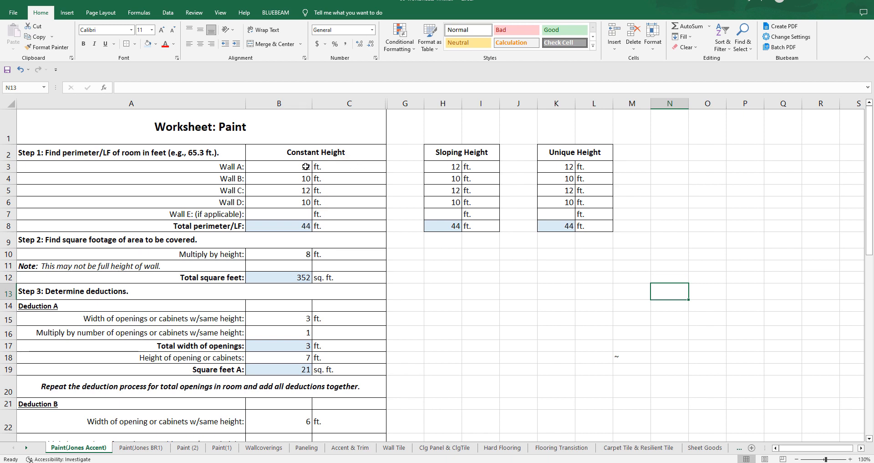
# Change the heading in B2 to "Standard Height"
pyautogui.doubleClick(300, 152)
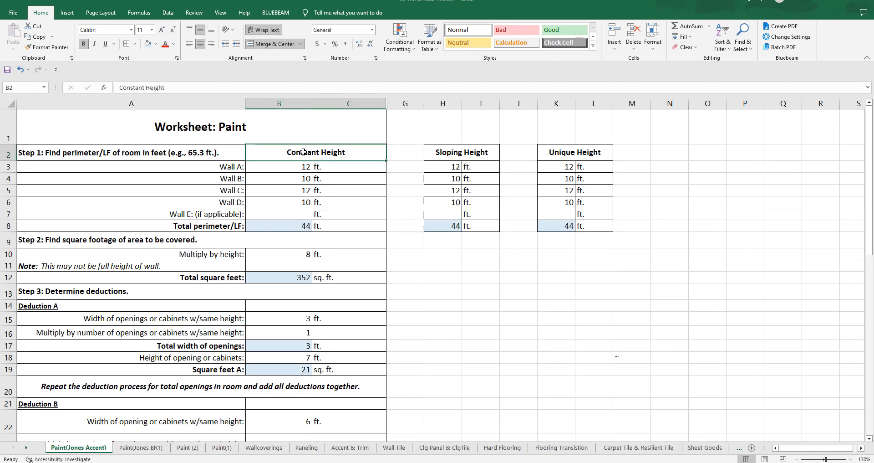
pyautogui.moveTo(320, 153); pyautogui.dragTo(287, 152)
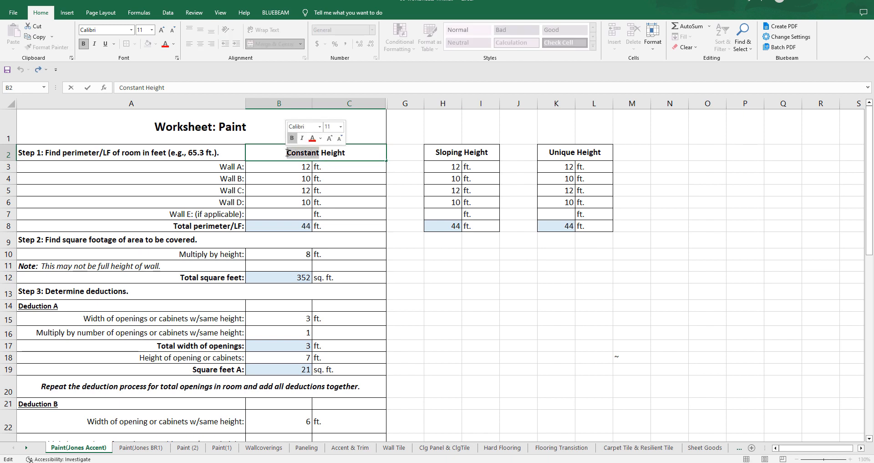
pyautogui.write('Standrad')
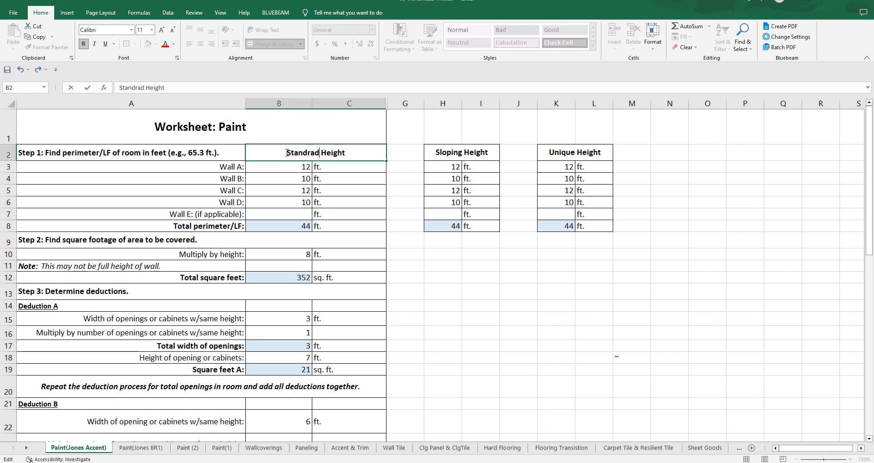
pyautogui.press('BackSpace')
pyautogui.press('BackSpace')
pyautogui.press('BackSpace')
pyautogui.write('ard')
pyautogui.click(486, 307)
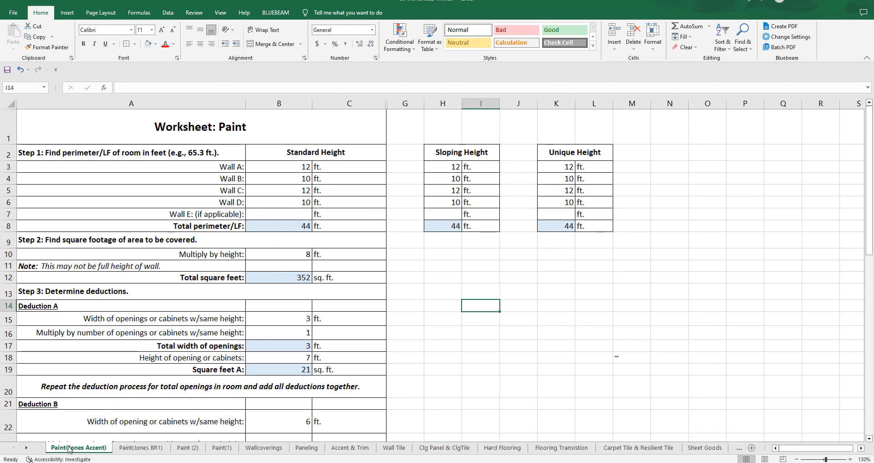
# Clear the Wall A to Wall D lengths in B3 through B6 under Standard Height
pyautogui.click(304, 165)
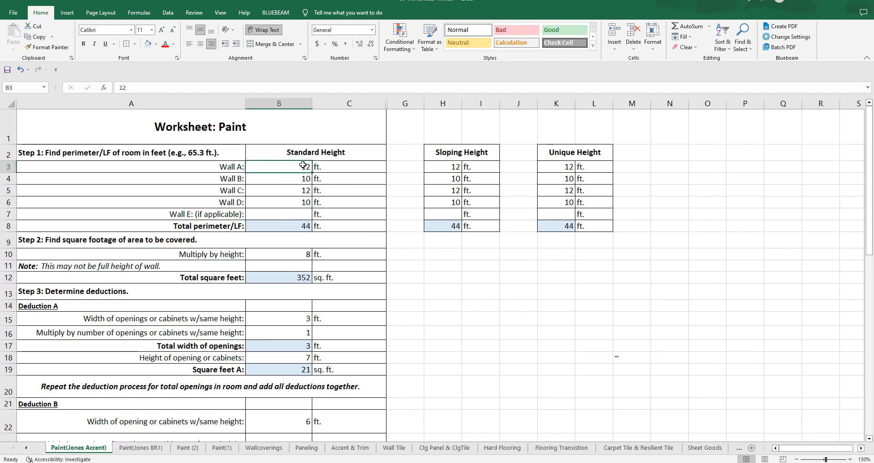
pyautogui.press('Delete')
pyautogui.click(303, 177)
pyautogui.press('Delete')
pyautogui.click(303, 190)
pyautogui.press('Delete')
pyautogui.click(303, 203)
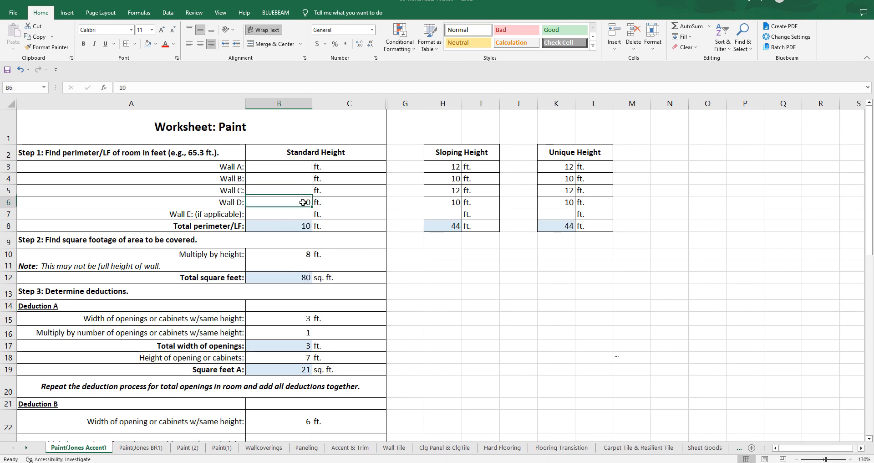
pyautogui.press('Delete')
pyautogui.click(503, 341)
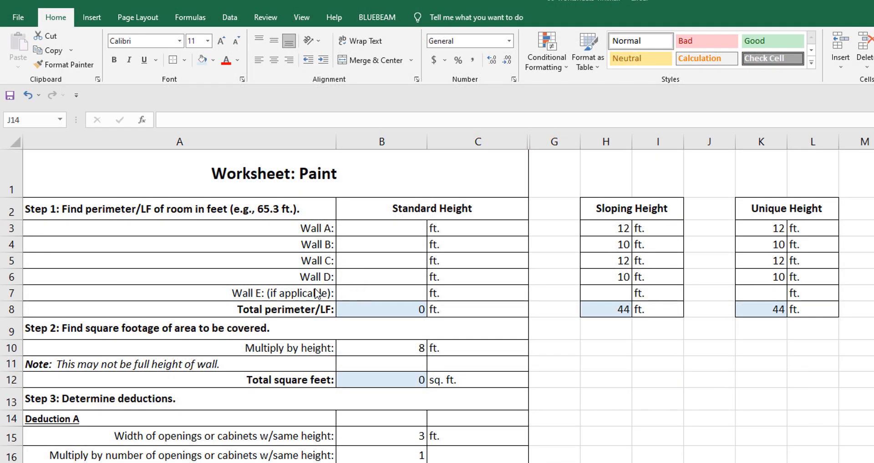
# Clear the Wall A to Wall D lengths in H3 through H6 under Sloping Height
pyautogui.click(286, 296)
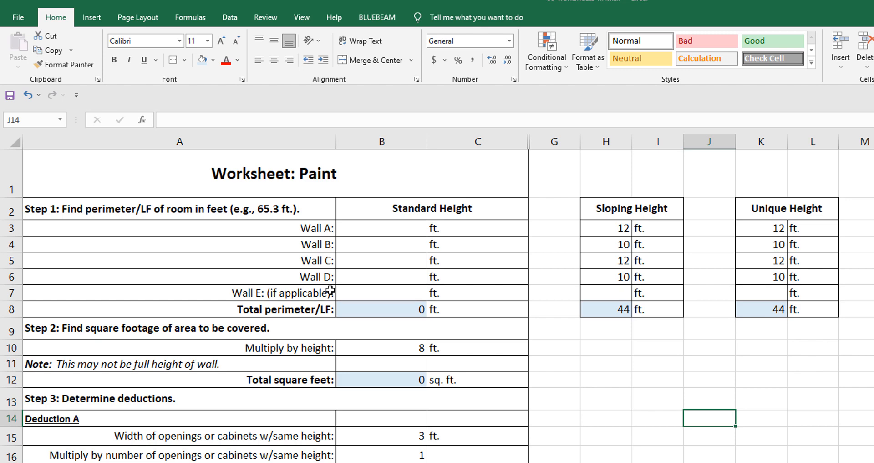
pyautogui.click(618, 226)
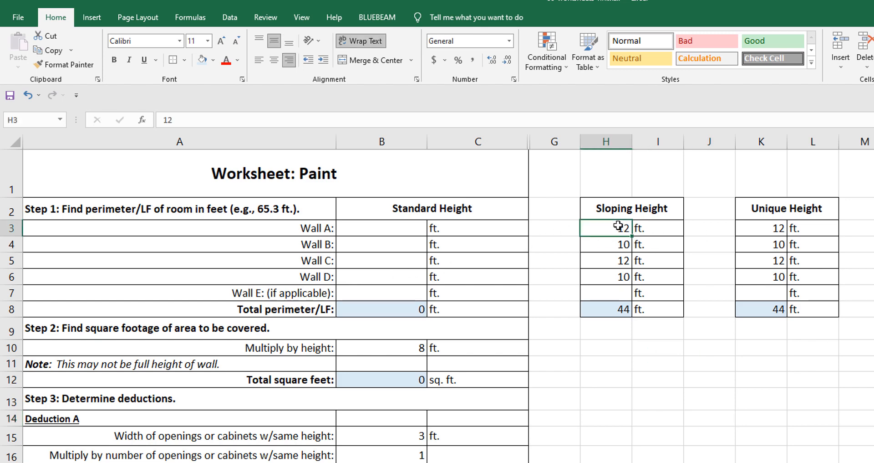
pyautogui.press('Delete')
pyautogui.click(615, 245)
pyautogui.press('Delete')
pyautogui.click(620, 260)
pyautogui.press('Delete')
pyautogui.click(619, 276)
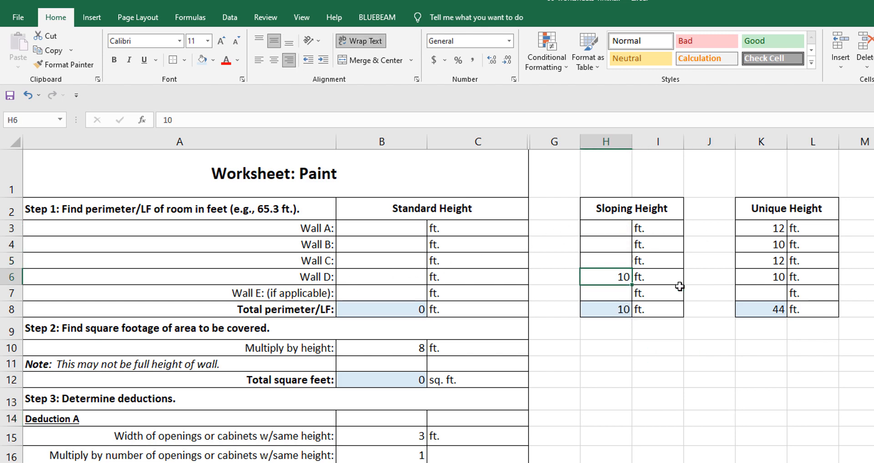
pyautogui.press('Delete')
# Clear the Wall A to Wall D lengths in K3 through K6 under Unique Height
pyautogui.click(749, 227)
pyautogui.press('Delete')
pyautogui.click(747, 244)
pyautogui.press('Delete')
pyautogui.click(771, 260)
pyautogui.press('Delete')
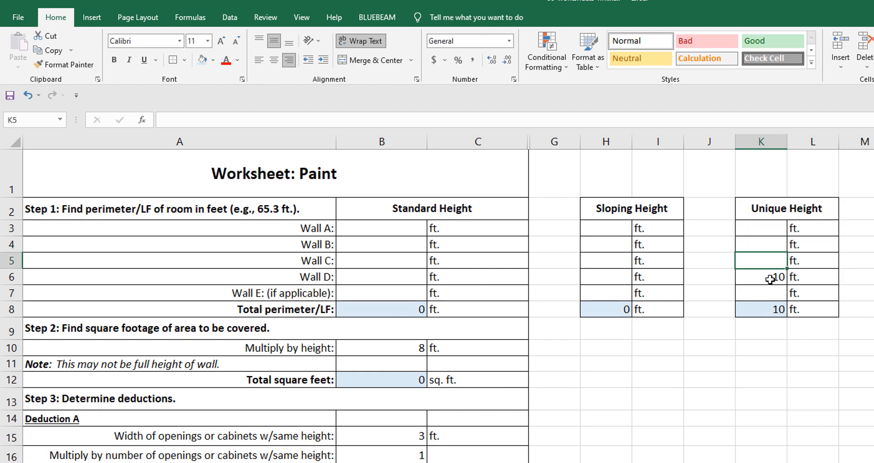
pyautogui.click(770, 279)
pyautogui.press('Delete')
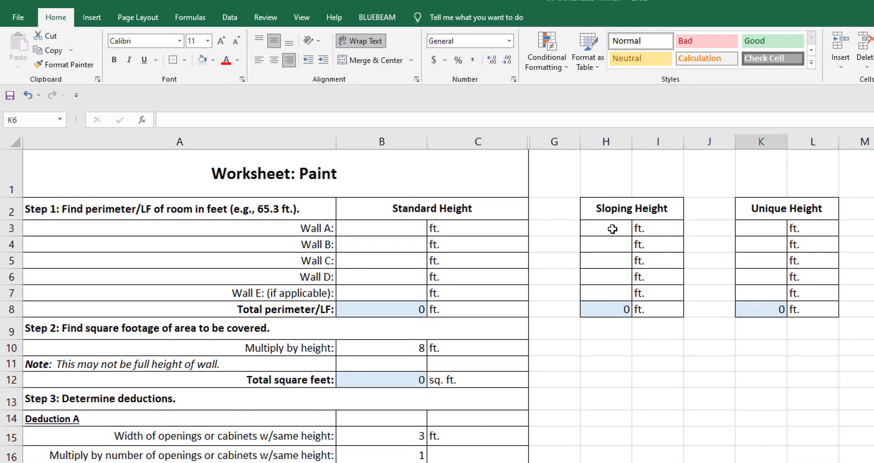
# Enter the Sloping Height wall lengths: 14.67 ft for Wall A in H3 and 14.42 ft for Wall C in H5
pyautogui.click(599, 227)
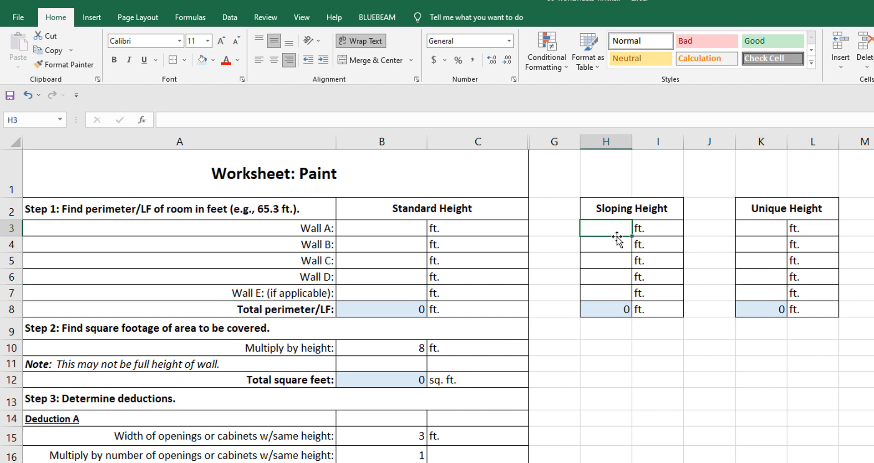
pyautogui.write('14.67')
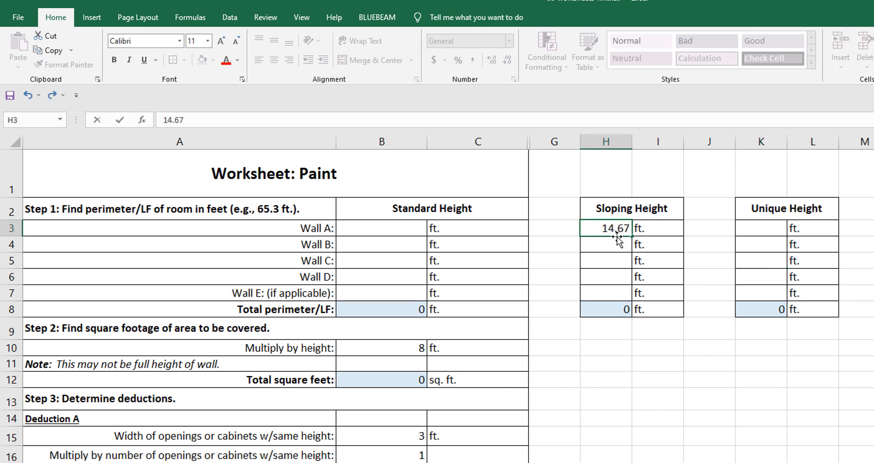
pyautogui.click(623, 261)
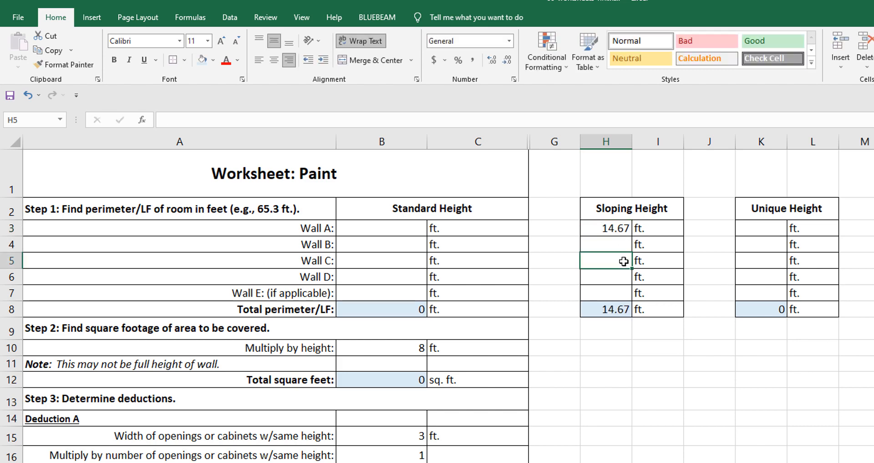
pyautogui.write('14.42')
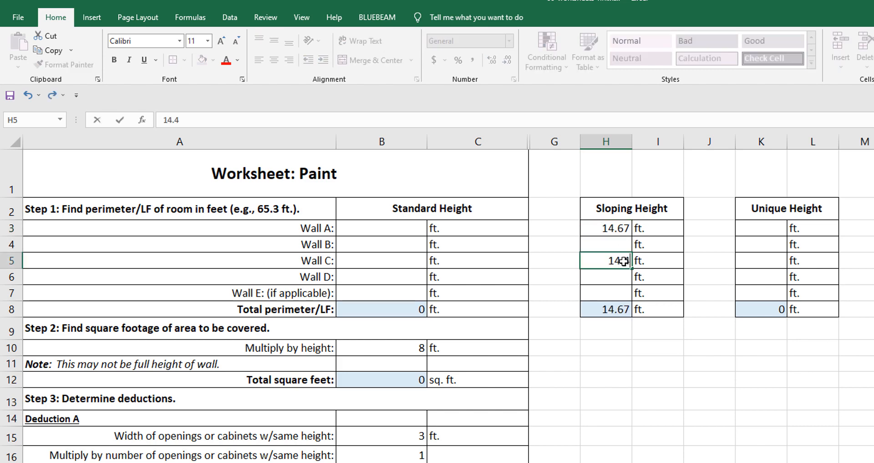
pyautogui.click(641, 346)
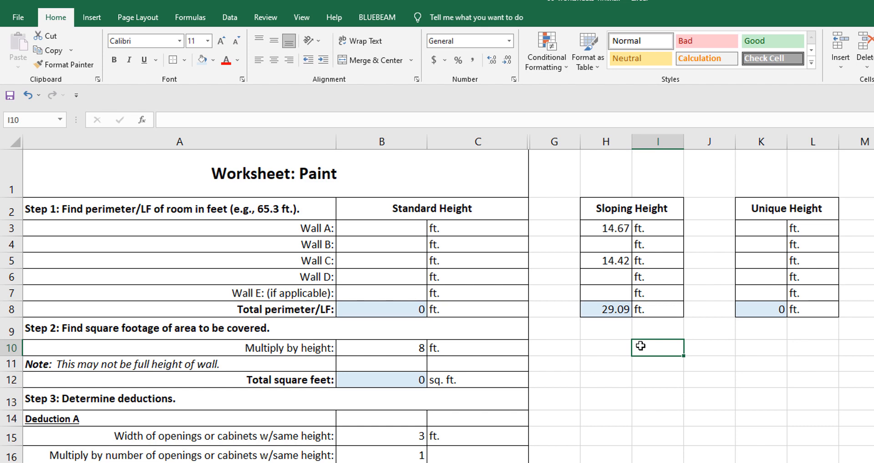
# Enter 2.5 ft as the Wall B length in K4 under Unique Height
pyautogui.click(774, 246)
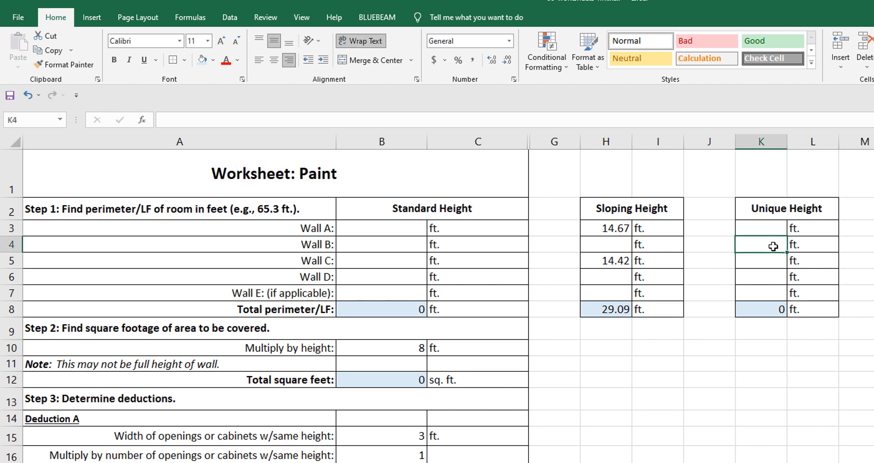
pyautogui.write('2.5')
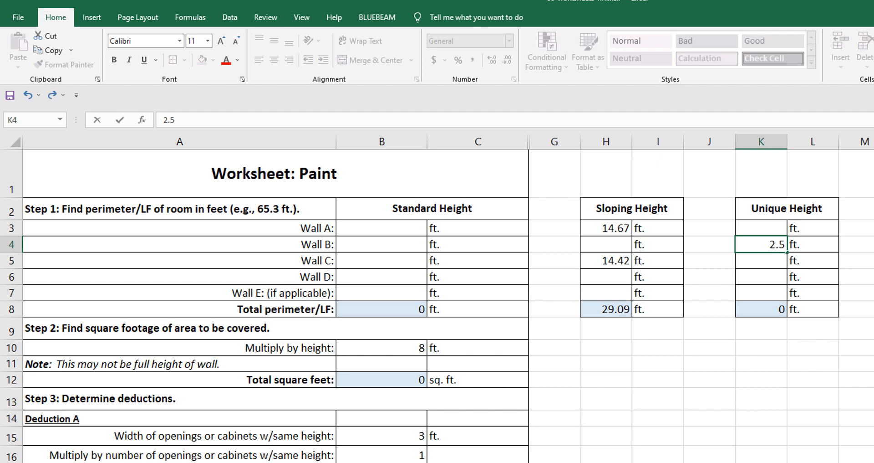
pyautogui.click(709, 461)
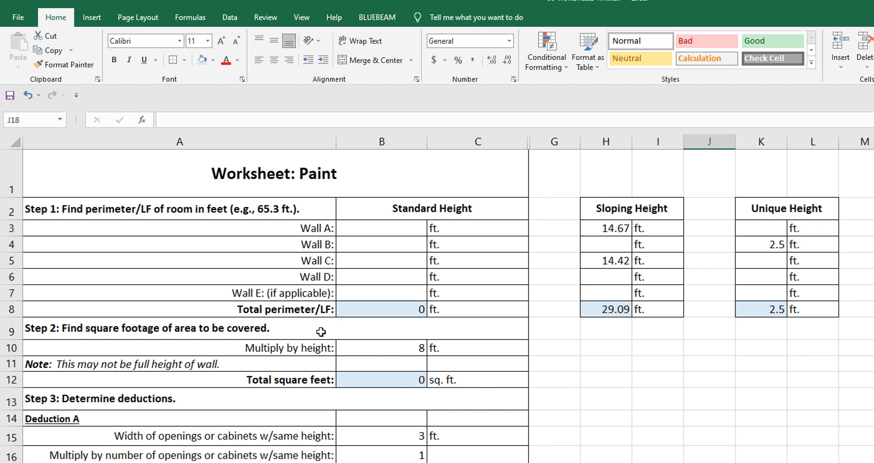
# Set the Standard Height multiplier in B10 to 0 ft
pyautogui.click(387, 347)
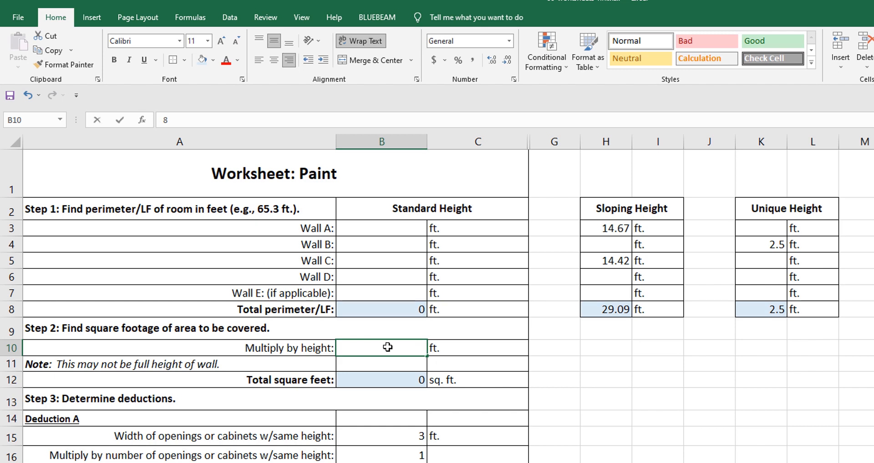
pyautogui.write('0')
pyautogui.click(585, 359)
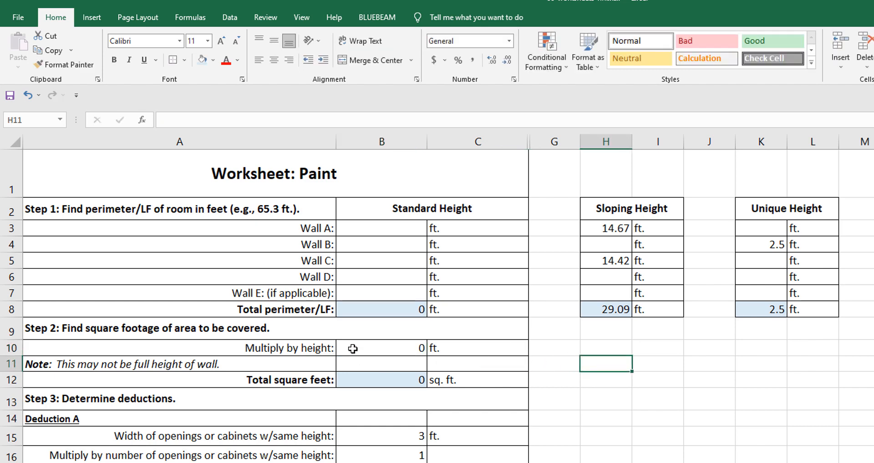
# Copy the Step 2 square footage cells B10:C12 and paste them at H10 and at K10
pyautogui.moveTo(353, 348); pyautogui.dragTo(444, 378)
pyautogui.rightClick(415, 355)
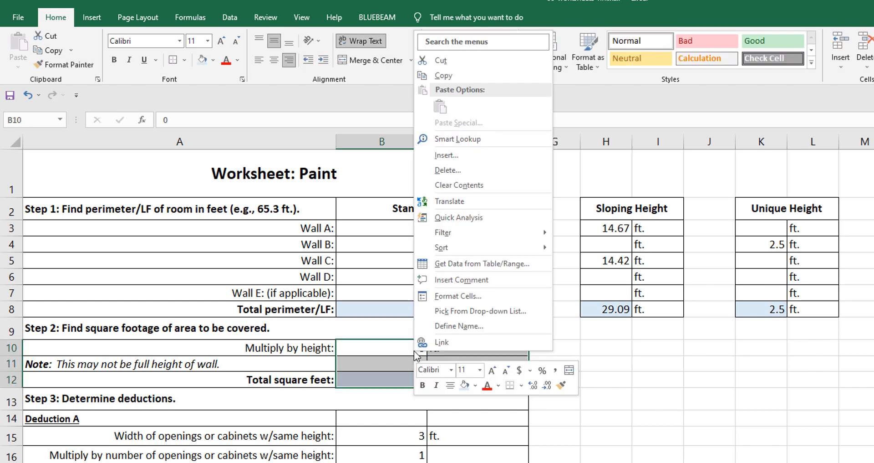
pyautogui.click(444, 77)
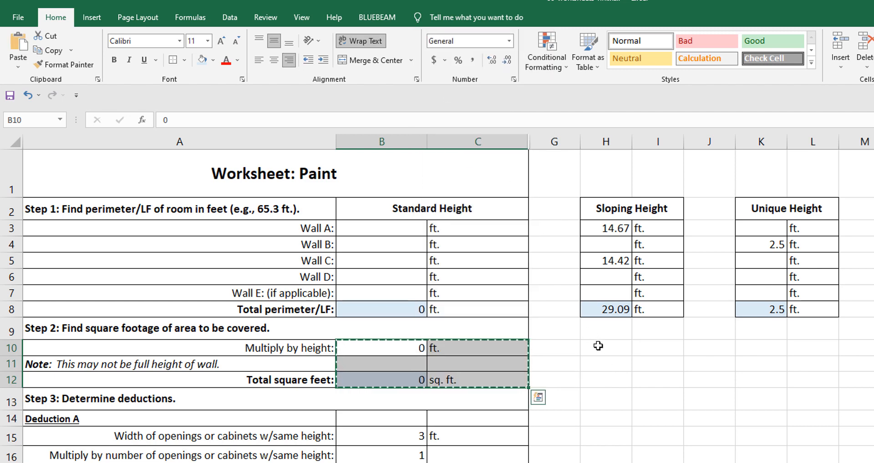
pyautogui.rightClick(598, 346)
pyautogui.click(649, 121)
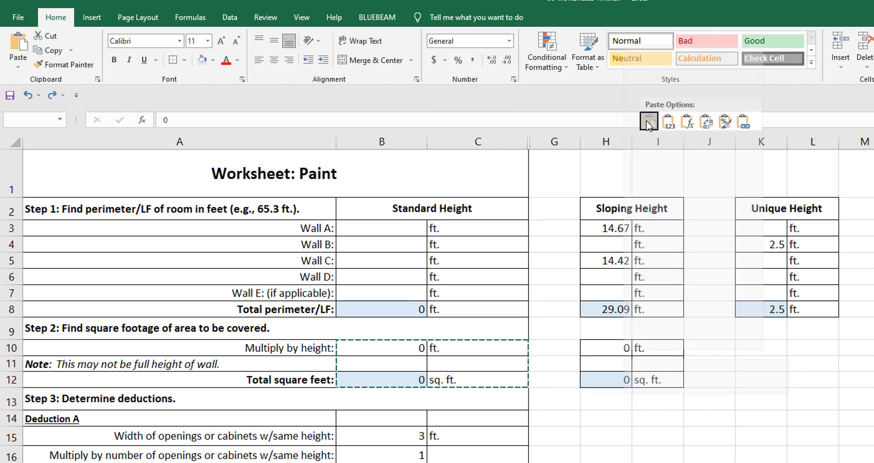
pyautogui.rightClick(756, 350)
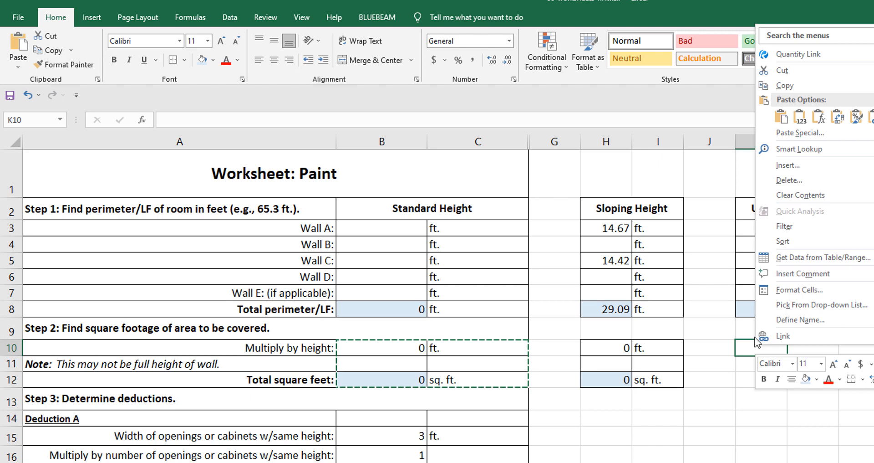
pyautogui.click(781, 116)
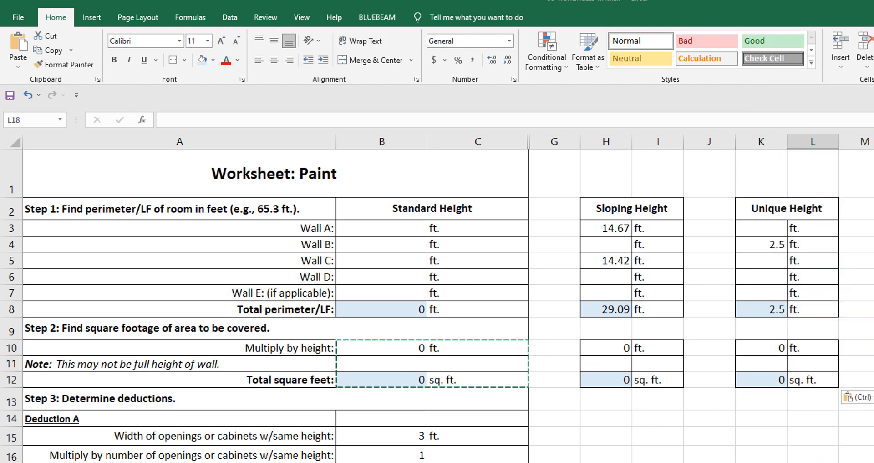
# Set the Sloping Height multiplier in H10 to the average wall height of 9.83 ft
pyautogui.doubleClick(613, 347)
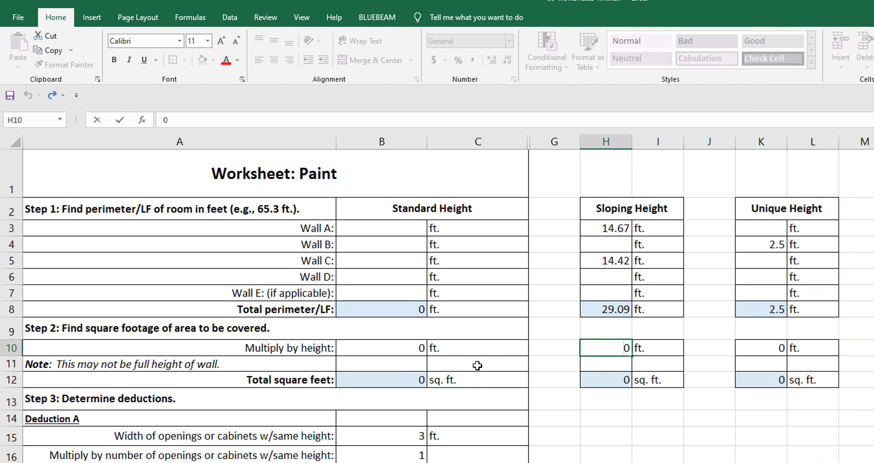
pyautogui.hotkey('alt', 'Tab')
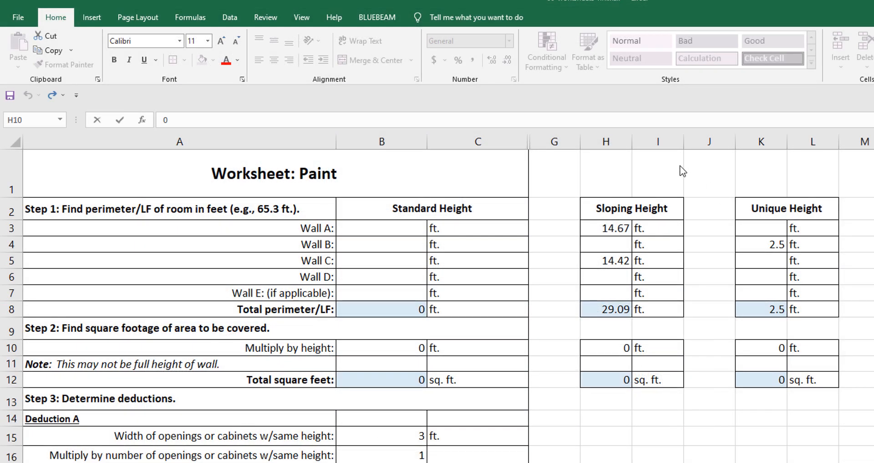
pyautogui.click(627, 348)
pyautogui.doubleClick(627, 349)
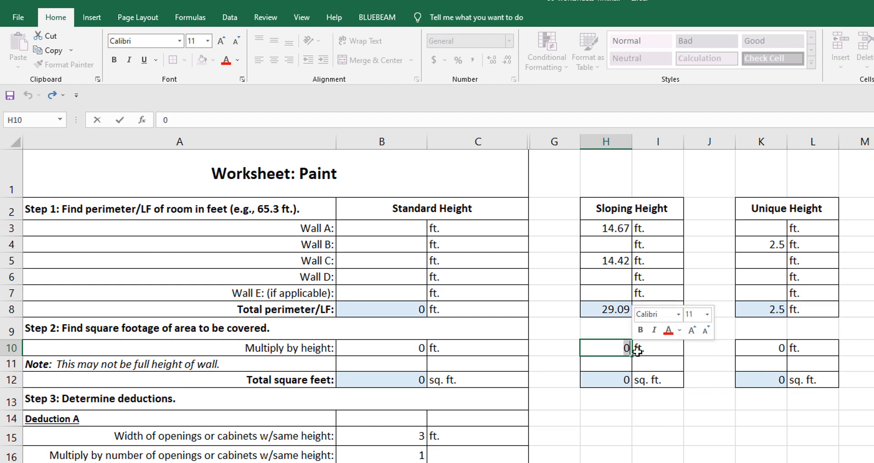
pyautogui.write('9.83')
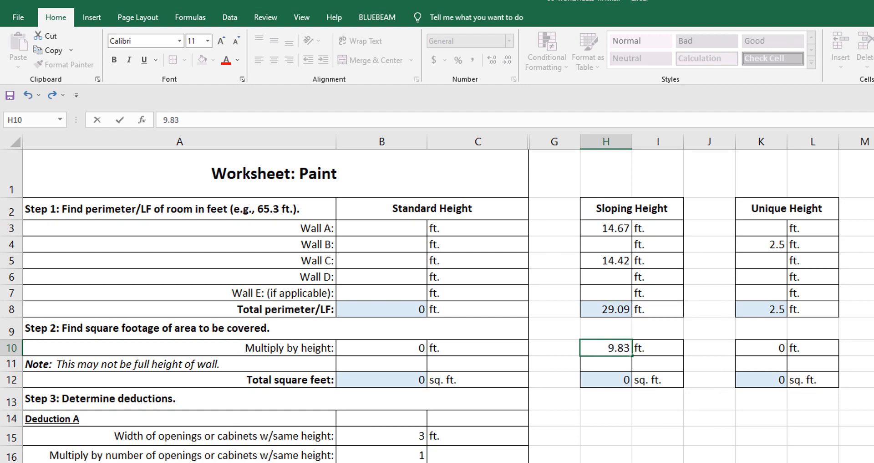
pyautogui.press('Return')
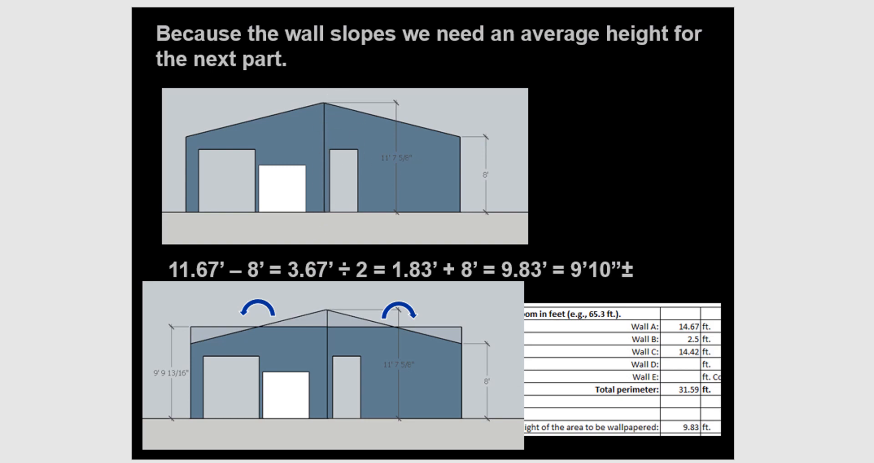
# Set the Unique Height multiplier in K10 to 11.67 ft
pyautogui.click(777, 349)
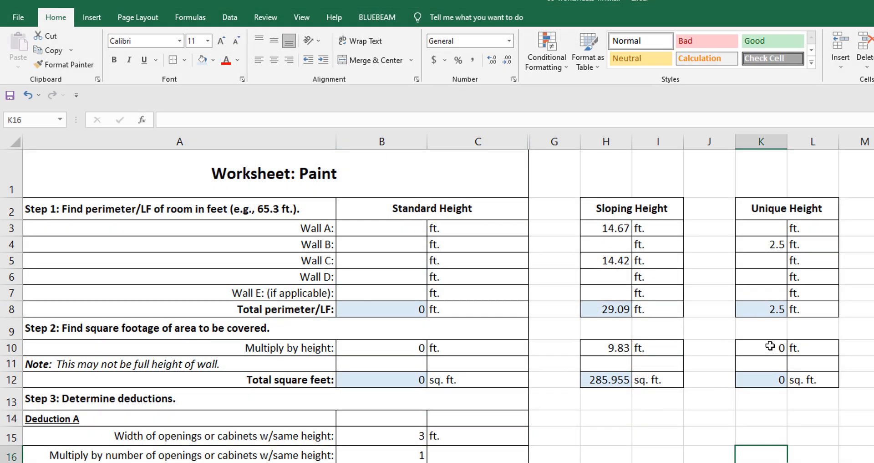
pyautogui.write('11.')
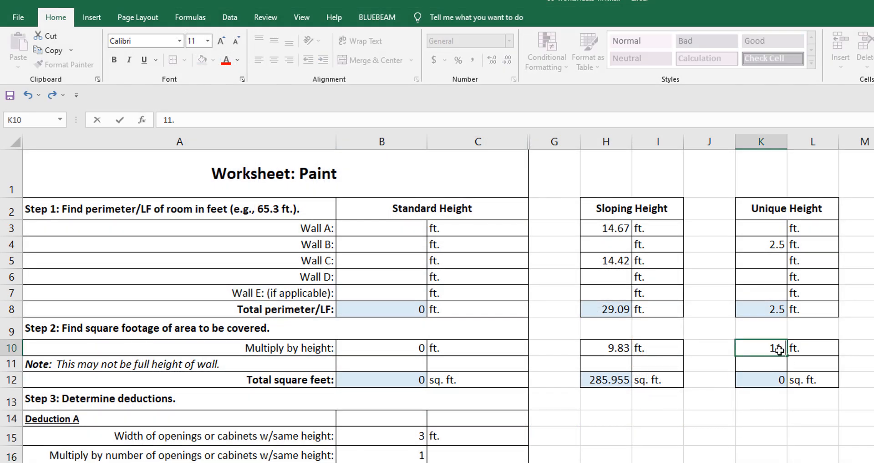
pyautogui.write('67')
pyautogui.click(776, 450)
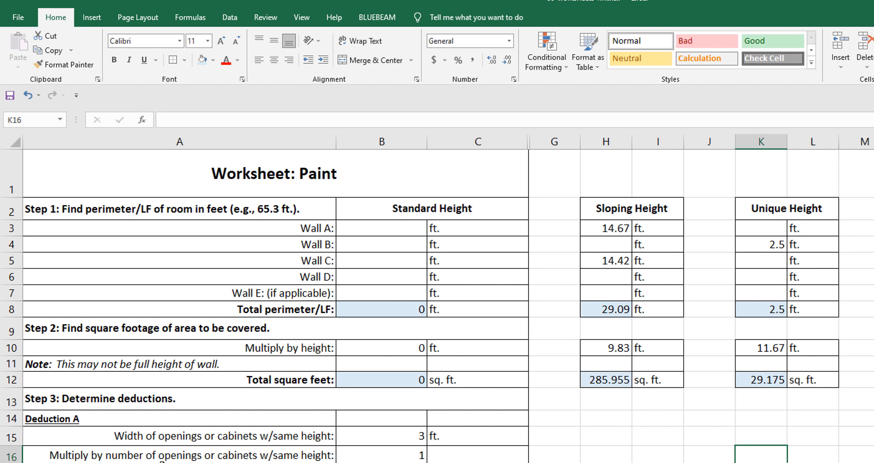
# Copy the Deduction A cells B14:C19 and paste them at H14 and at K14
pyautogui.scroll(-2, 173, 460)
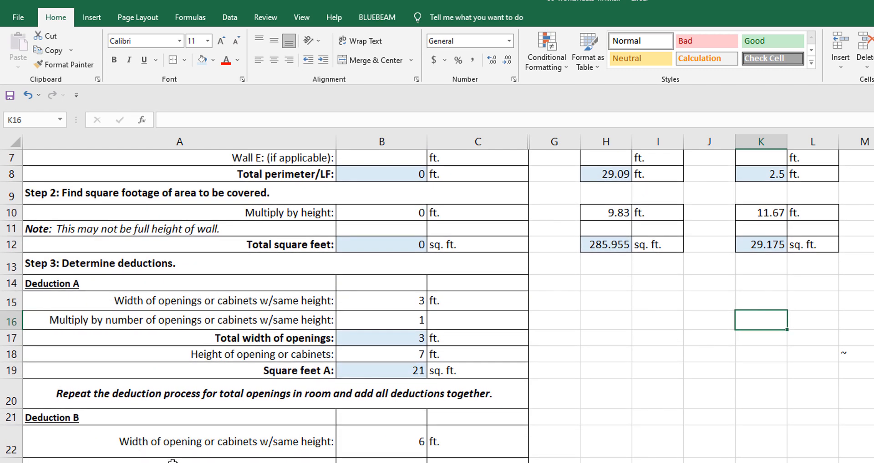
pyautogui.scroll(-1, 173, 460)
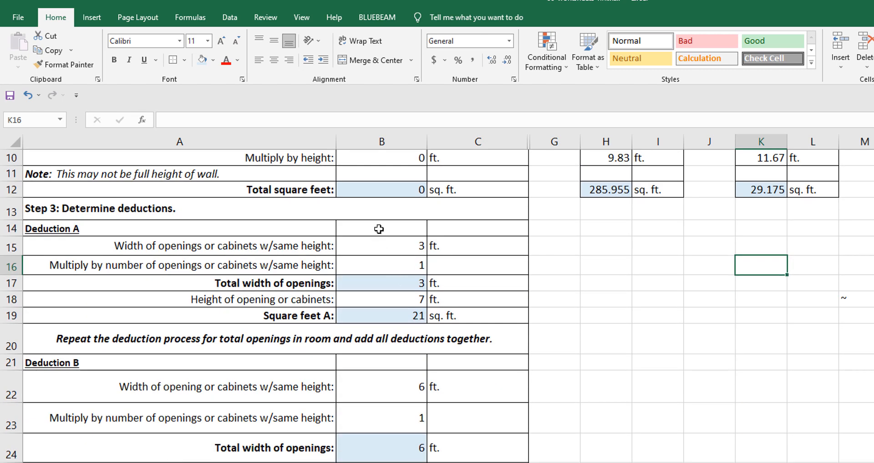
pyautogui.moveTo(377, 226)
pyautogui.mouseDown()
pyautogui.moveTo(480, 295)
pyautogui.moveTo(486, 317)
pyautogui.mouseUp()
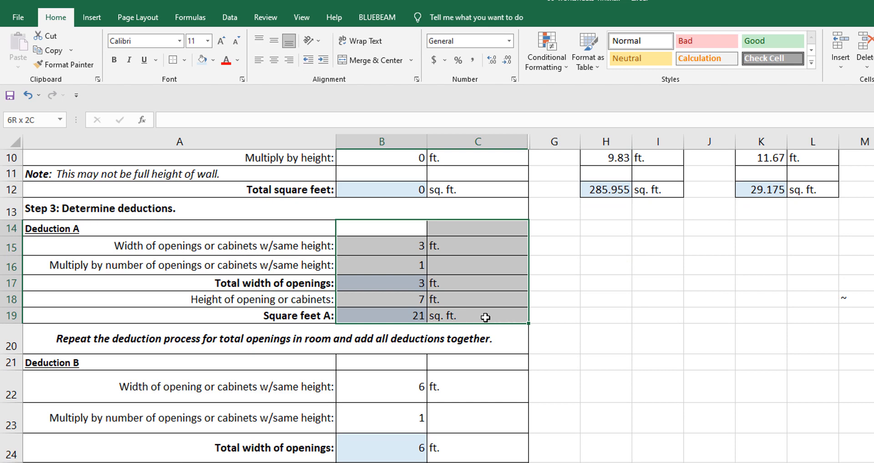
pyautogui.moveTo(486, 318); pyautogui.dragTo(486, 317)
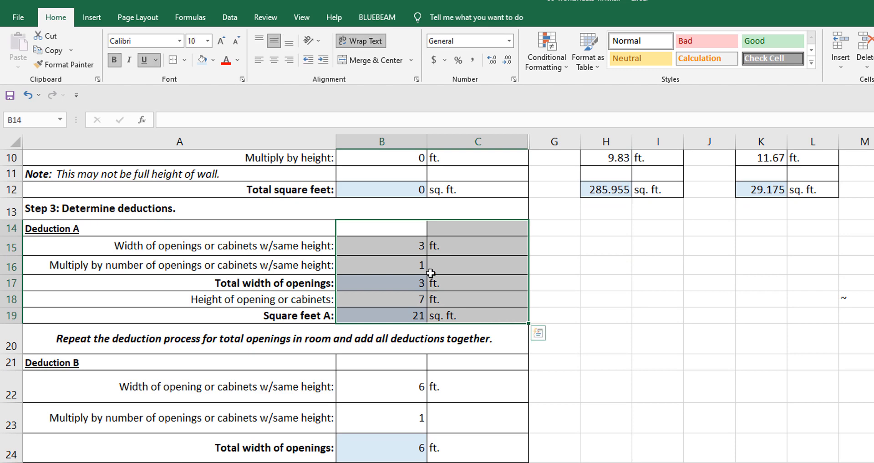
pyautogui.rightClick(398, 225)
pyautogui.click(437, 274)
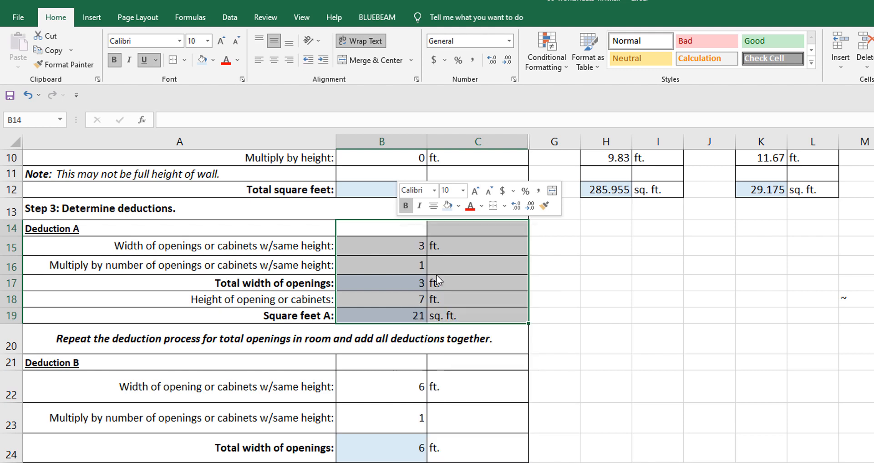
pyautogui.click(594, 227)
pyautogui.rightClick(597, 228)
pyautogui.click(622, 320)
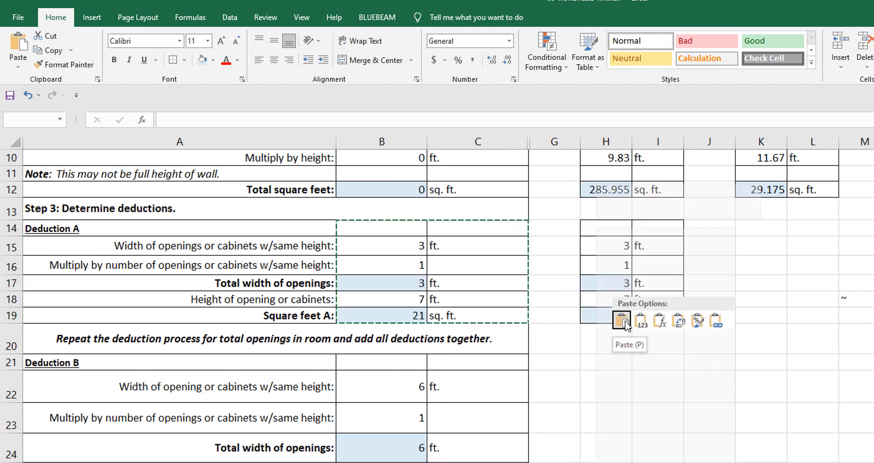
pyautogui.click(759, 228)
pyautogui.rightClick(758, 229)
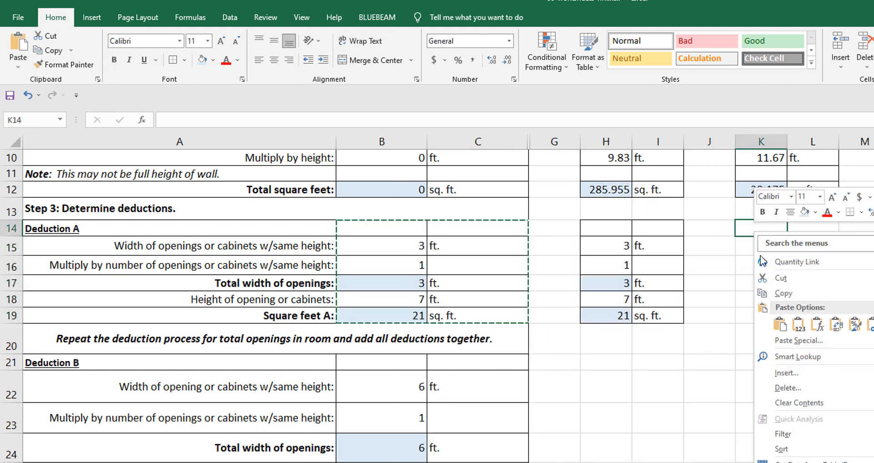
pyautogui.click(774, 341)
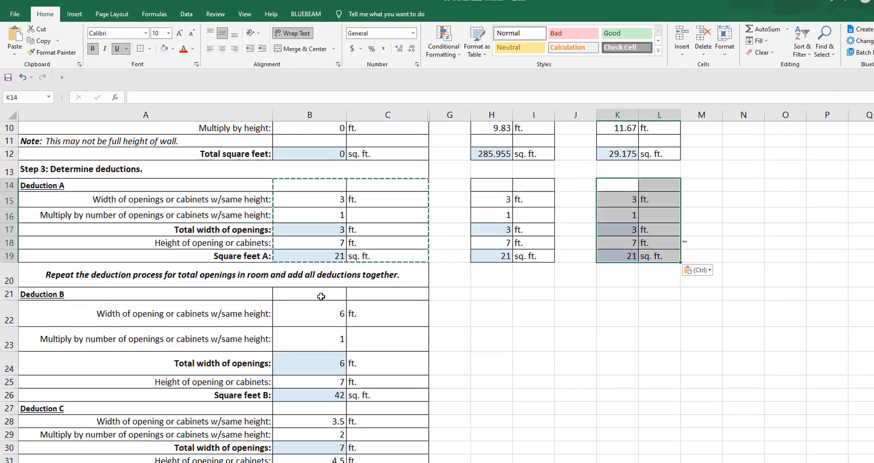
# Copy the Deduction B, Deduction C and total deductions cells B21:C33 and paste them at H21 and at K21
pyautogui.click(408, 365)
pyautogui.moveTo(306, 274); pyautogui.dragTo(343, 438)
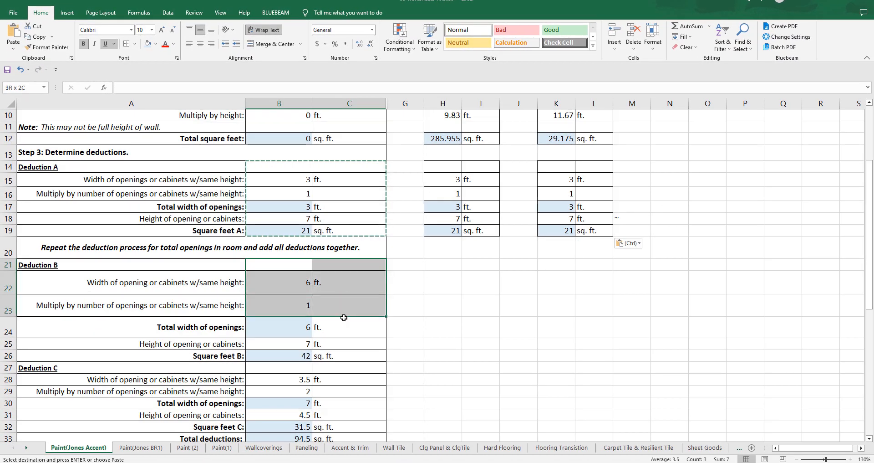
pyautogui.scroll(-3, 343, 410)
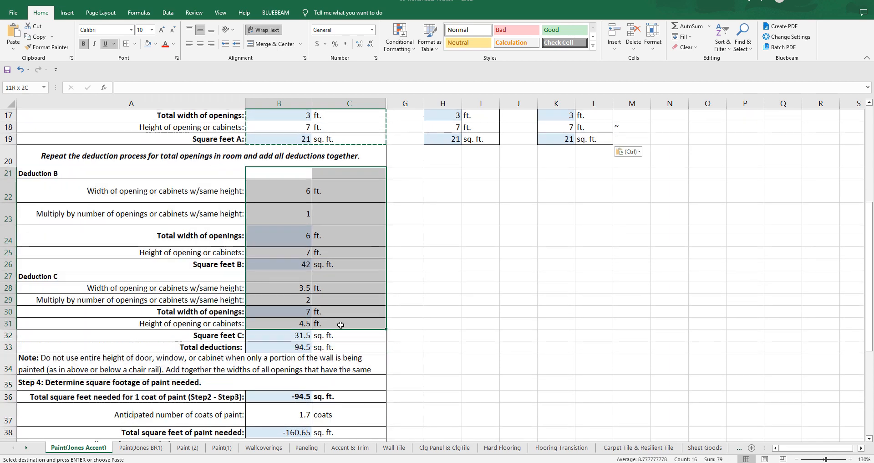
pyautogui.rightClick(265, 201)
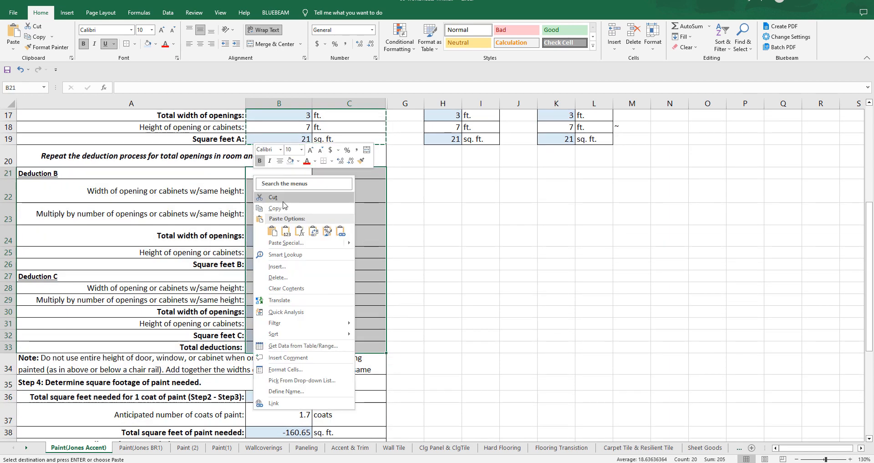
pyautogui.click(283, 206)
pyautogui.click(439, 174)
pyautogui.rightClick(440, 173)
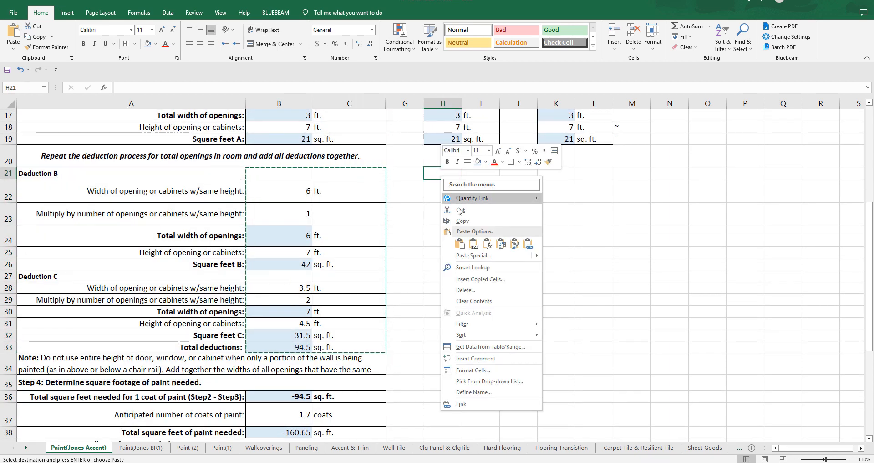
pyautogui.click(465, 243)
pyautogui.rightClick(546, 173)
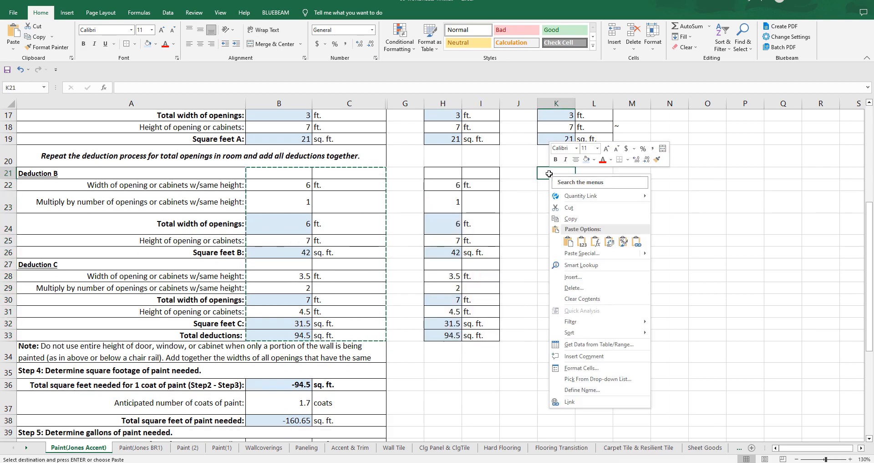
pyautogui.click(568, 243)
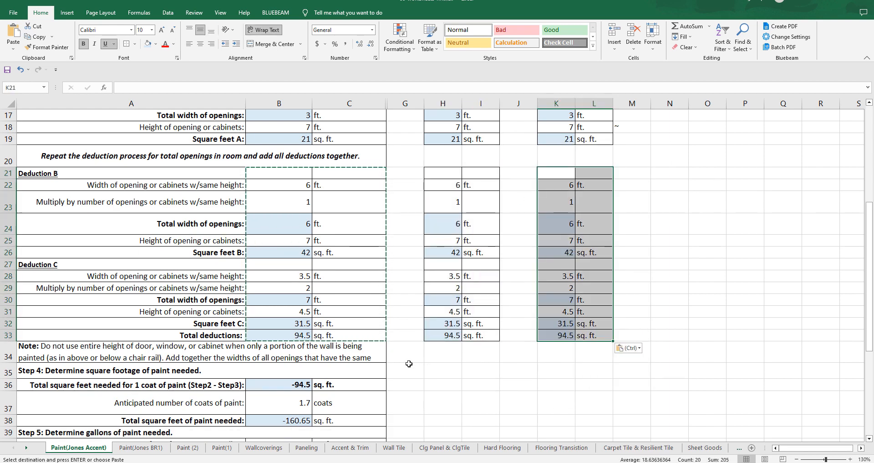
# Examine the worksheet from the Step 1 height headings down to the Step 6 material costs and back
pyautogui.scroll(-1, 409, 364)
pyautogui.scroll(6, 406, 319)
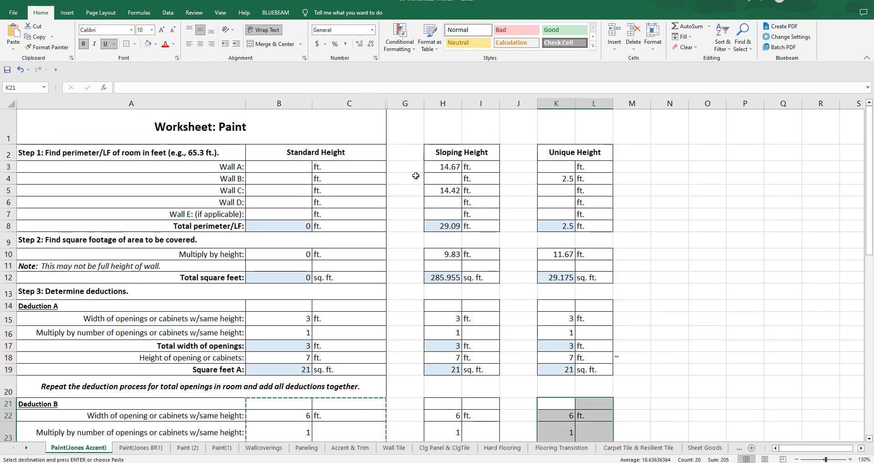
pyautogui.scroll(-5, 416, 176)
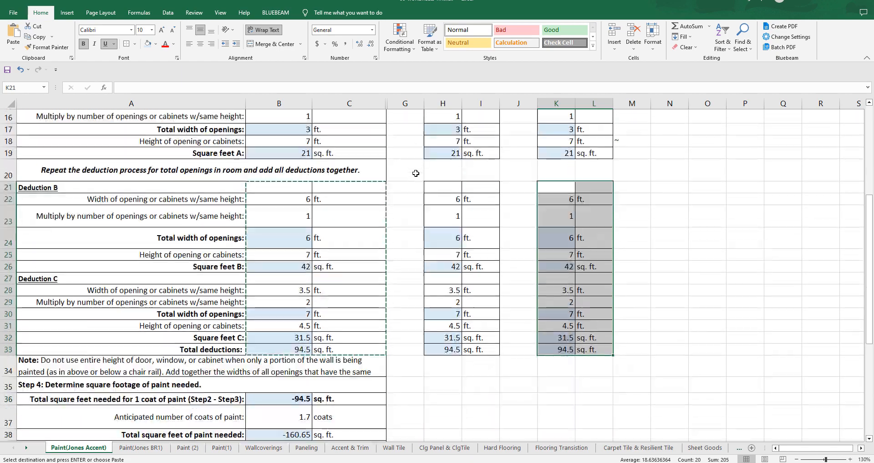
pyautogui.scroll(-2, 416, 173)
pyautogui.scroll(7, 415, 173)
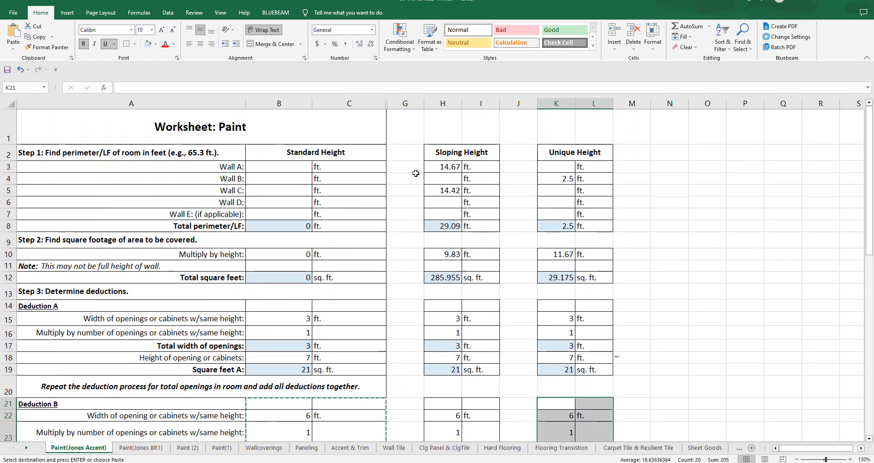
pyautogui.scroll(-11, 416, 173)
pyautogui.scroll(3, 416, 173)
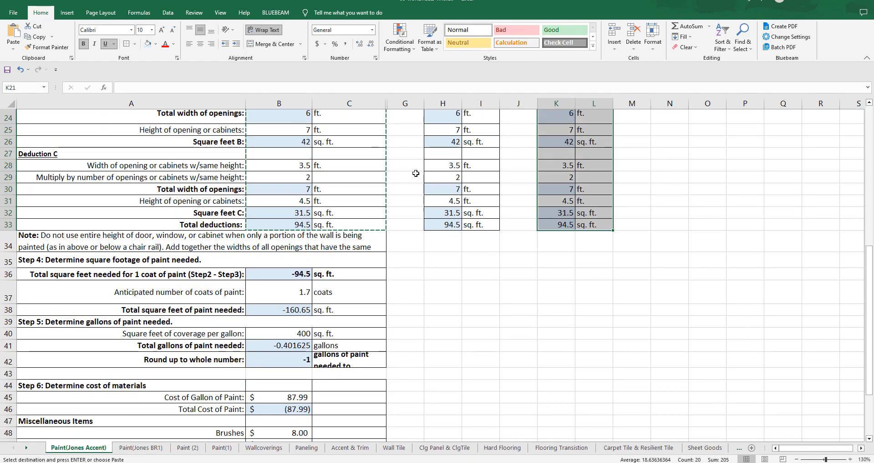
pyautogui.scroll(8, 416, 173)
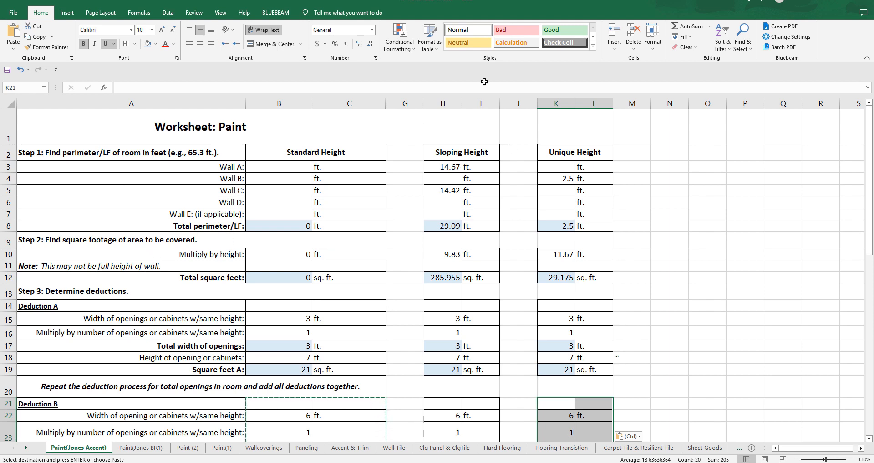
# Freeze the panes at cell B3 to lock column A and the top two rows
pyautogui.click(256, 167)
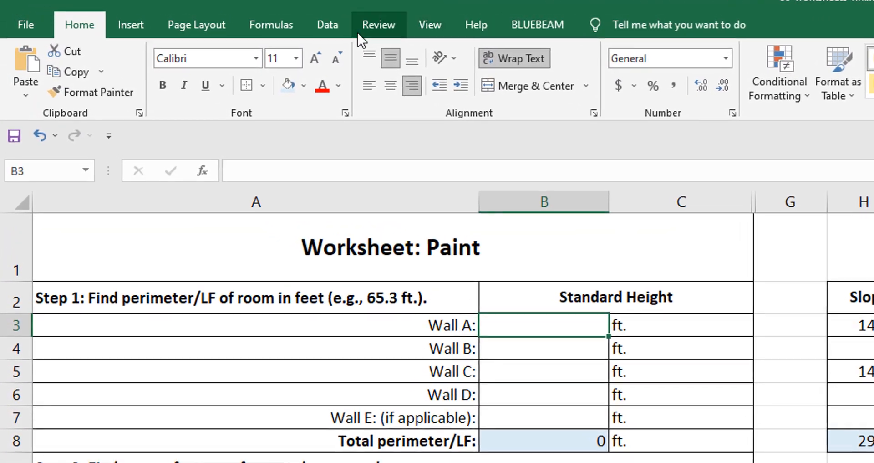
pyautogui.click(404, 22)
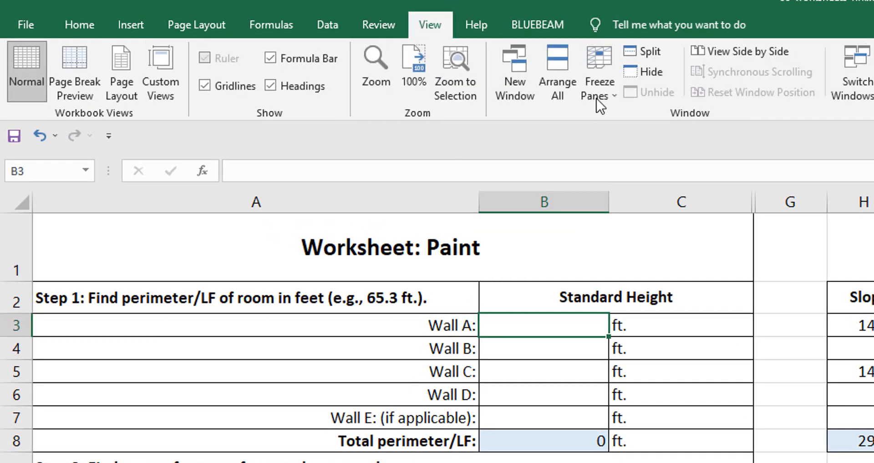
pyautogui.click(616, 92)
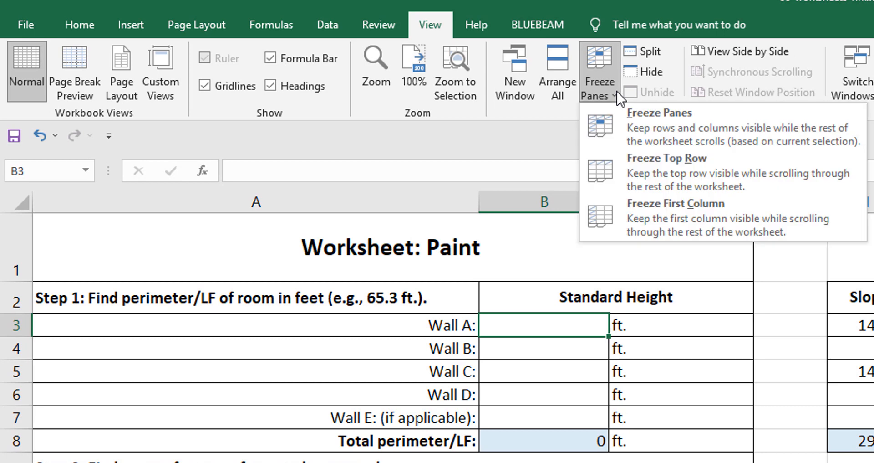
pyautogui.click(600, 139)
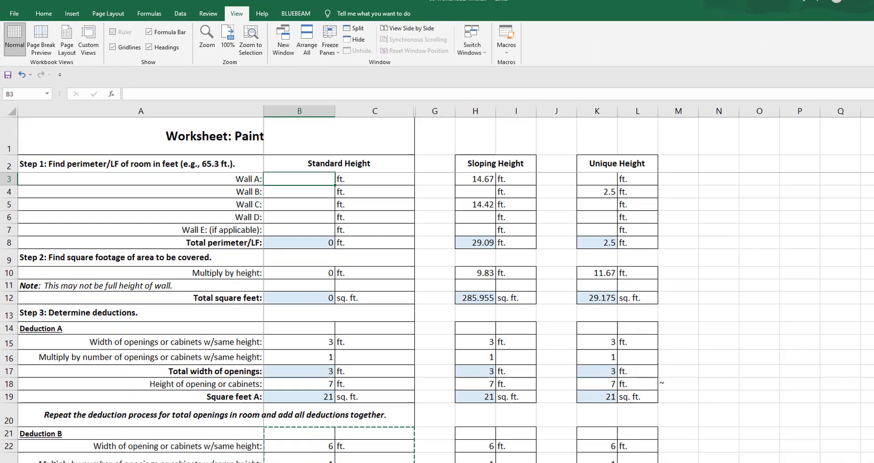
# Check the frozen row labels and height headings against the Unique Height block and the lower deduction rows
pyautogui.click(860, 448)
pyautogui.click(860, 448)
pyautogui.click(860, 448)
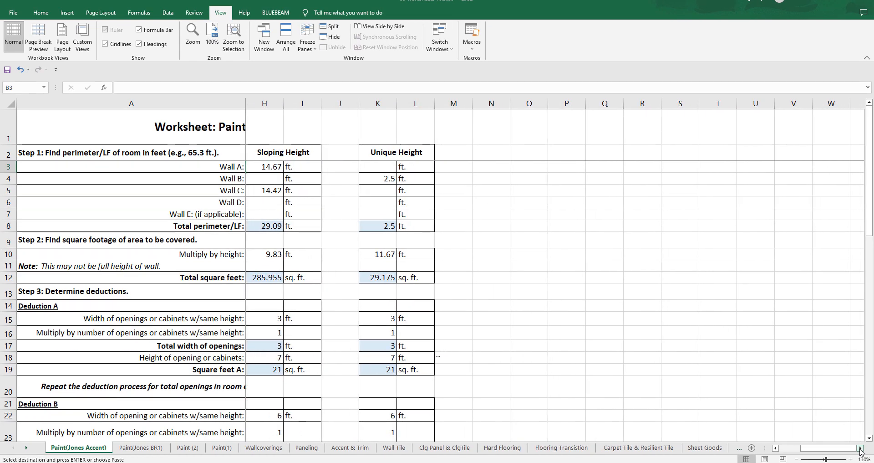
pyautogui.click(860, 448)
pyautogui.click(860, 448)
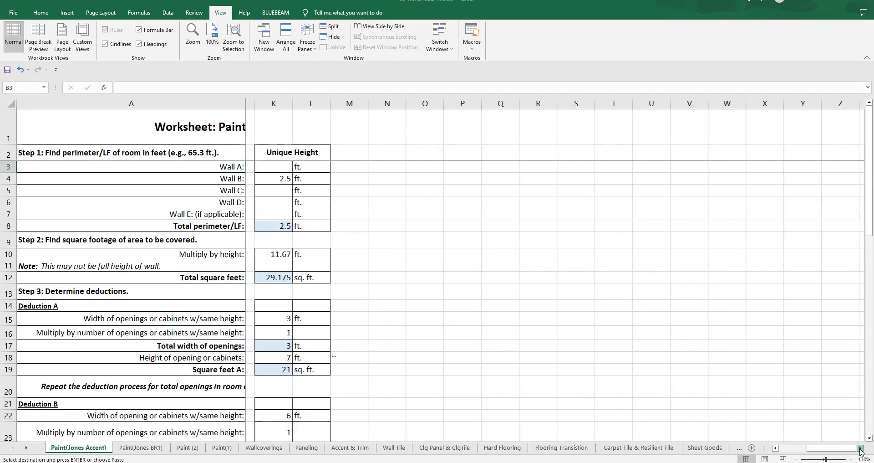
pyautogui.click(860, 448)
pyautogui.scroll(-2, 283, 317)
pyautogui.scroll(-3, 282, 317)
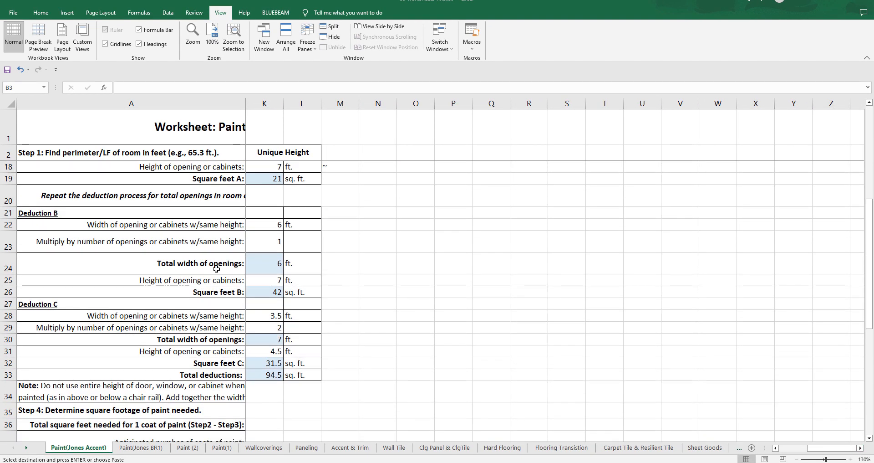
pyautogui.click(331, 167)
pyautogui.scroll(-1, 332, 172)
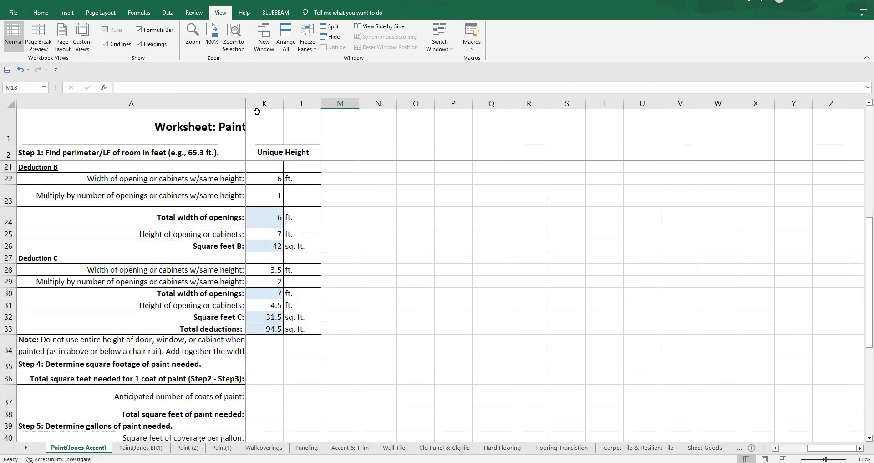
pyautogui.click(775, 447)
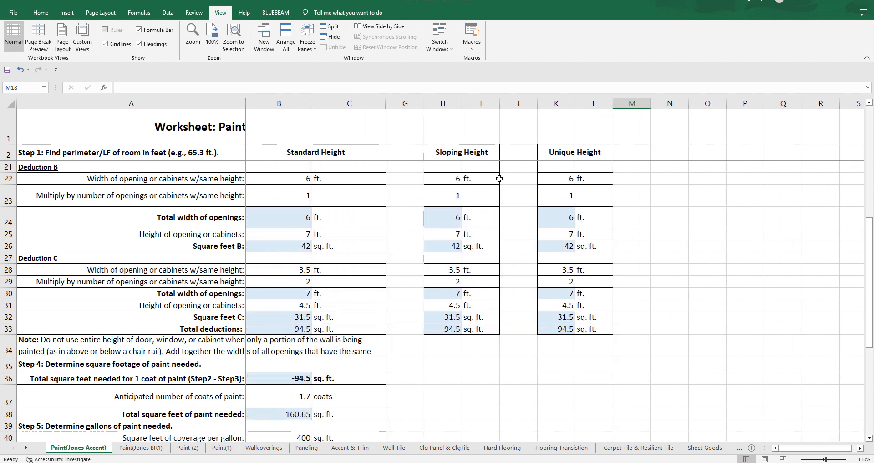
# Unhide the hidden columns between C and G
pyautogui.moveTo(374, 102); pyautogui.dragTo(405, 102)
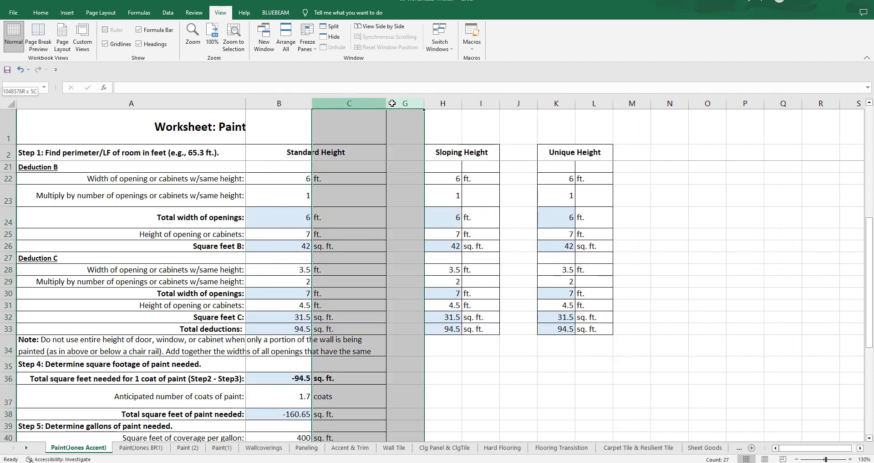
pyautogui.rightClick(406, 103)
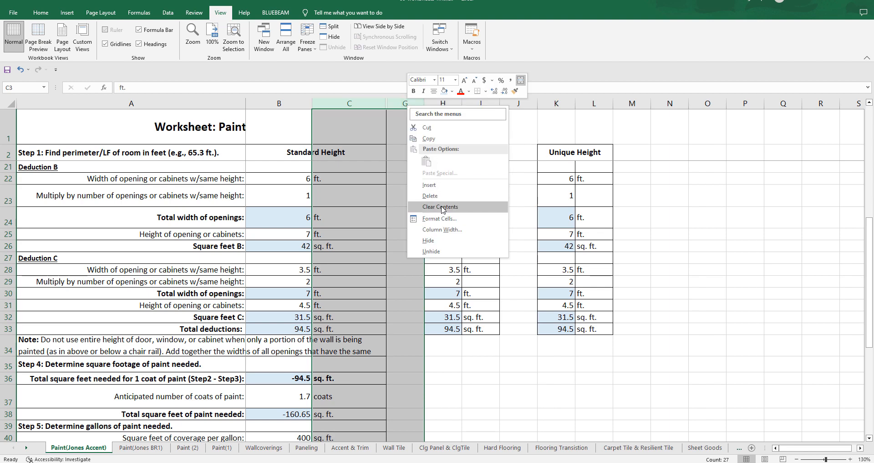
pyautogui.click(444, 251)
pyautogui.click(416, 240)
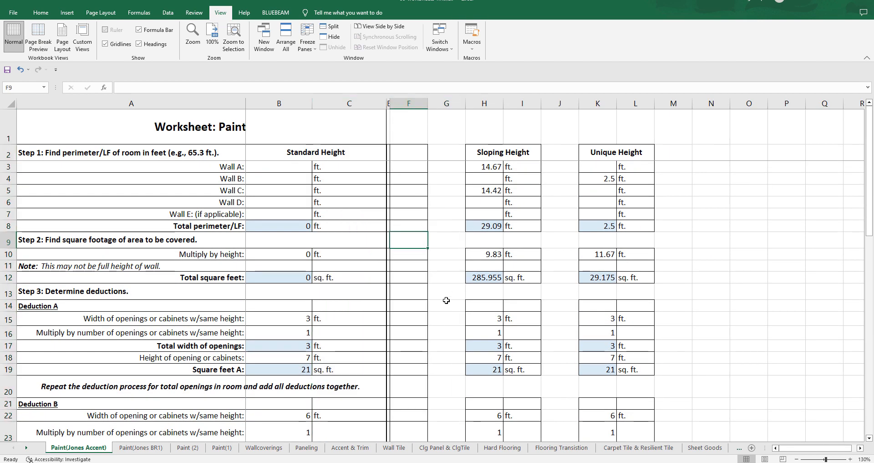
pyautogui.click(408, 212)
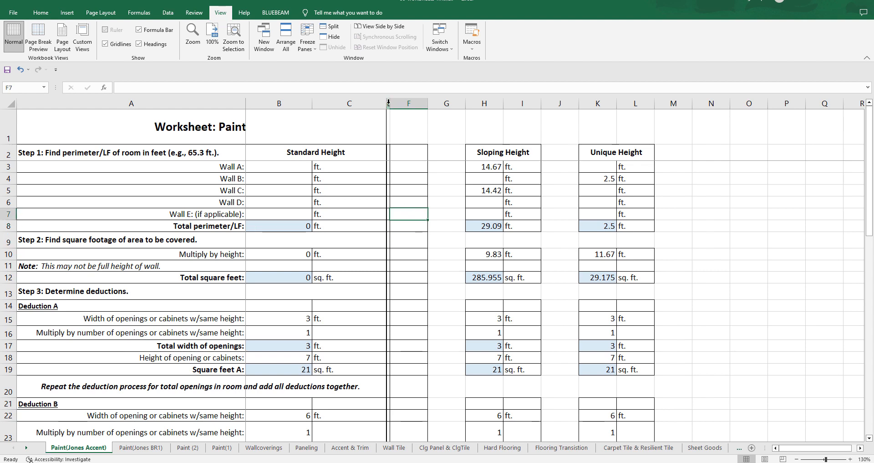
# Delete the surplus columns E and F between the Standard Height and Sloping Height blocks
pyautogui.moveTo(389, 103); pyautogui.dragTo(403, 104)
pyautogui.rightClick(403, 107)
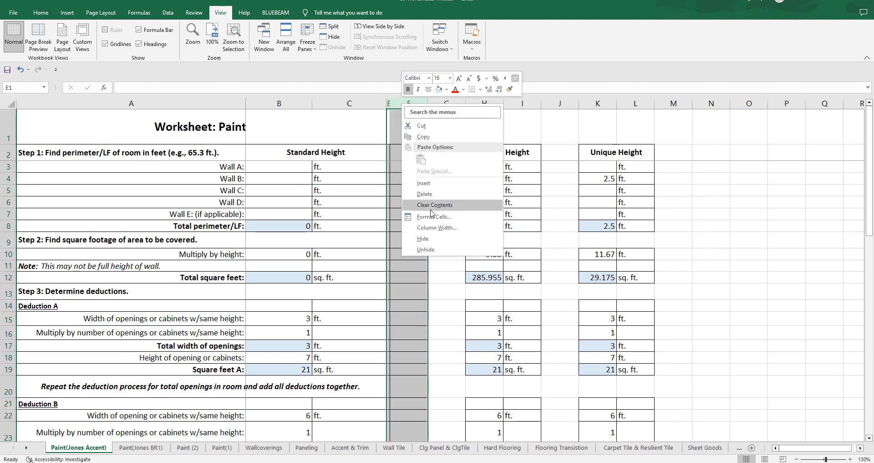
pyautogui.click(424, 193)
pyautogui.click(420, 132)
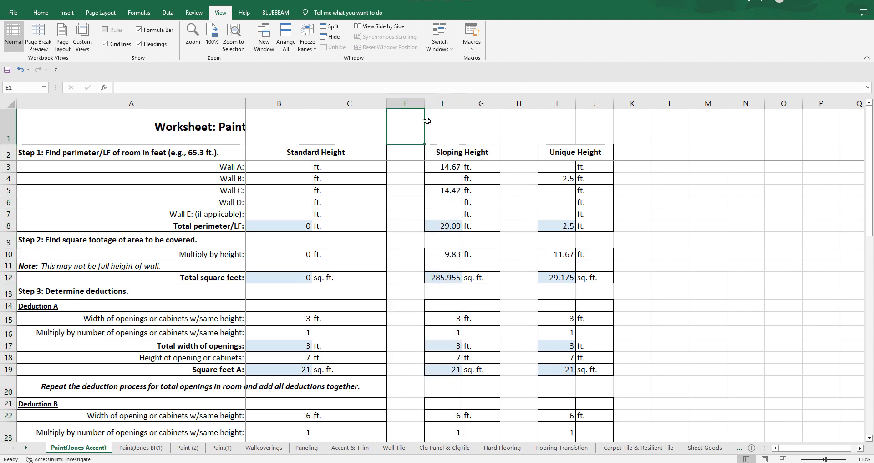
pyautogui.click(708, 127)
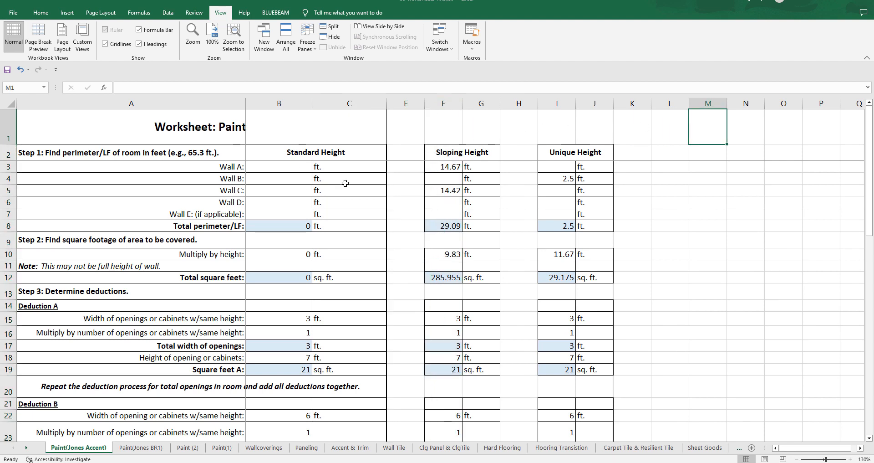
# Reveal the collapsed column D beside the Standard Height block and delete it
pyautogui.moveTo(392, 102); pyautogui.dragTo(383, 103)
pyautogui.rightClick(384, 103)
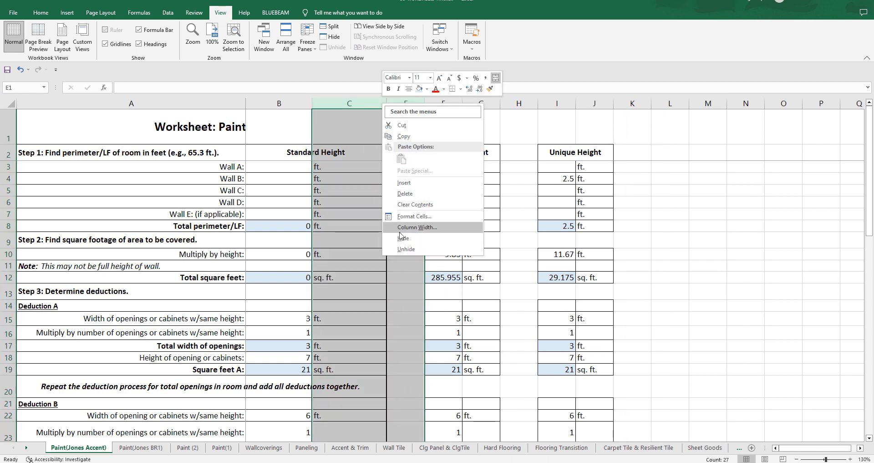
pyautogui.click(406, 249)
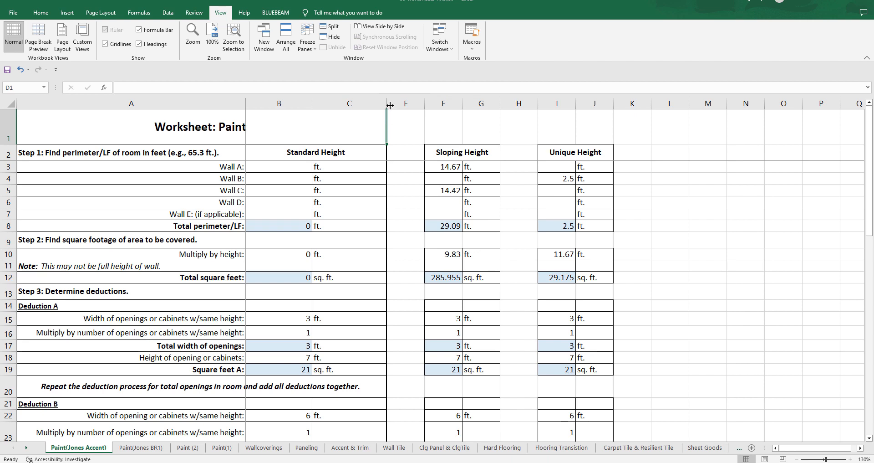
pyautogui.moveTo(391, 105); pyautogui.dragTo(412, 104)
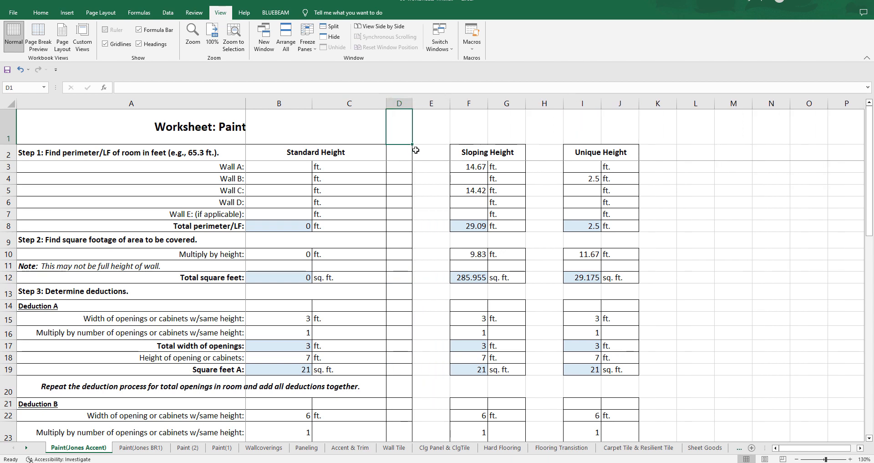
pyautogui.click(396, 101)
pyautogui.rightClick(396, 101)
pyautogui.click(428, 196)
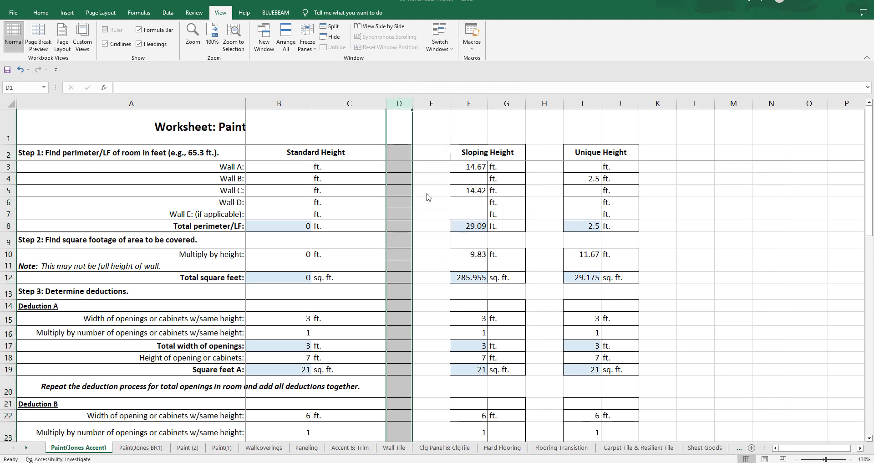
pyautogui.click(418, 192)
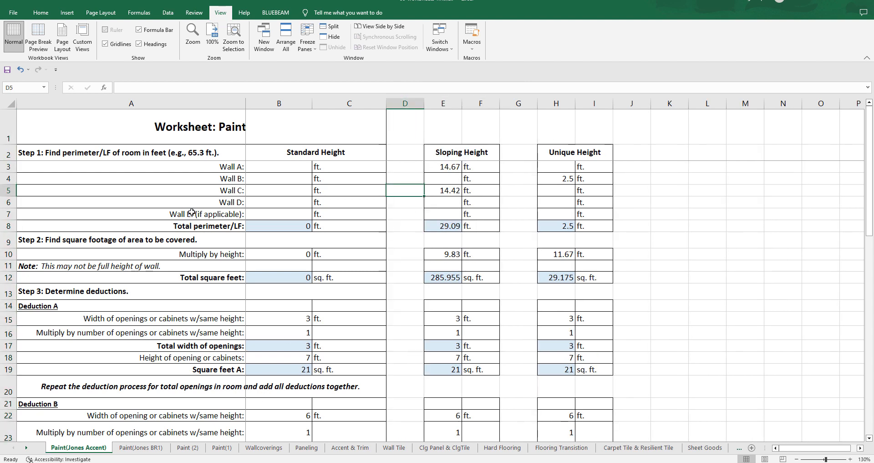
# Check the frozen row labels and height headings against the Sloping Height and Unique Height blocks down through the lower steps
pyautogui.scroll(-2, 427, 254)
pyautogui.scroll(2, 427, 254)
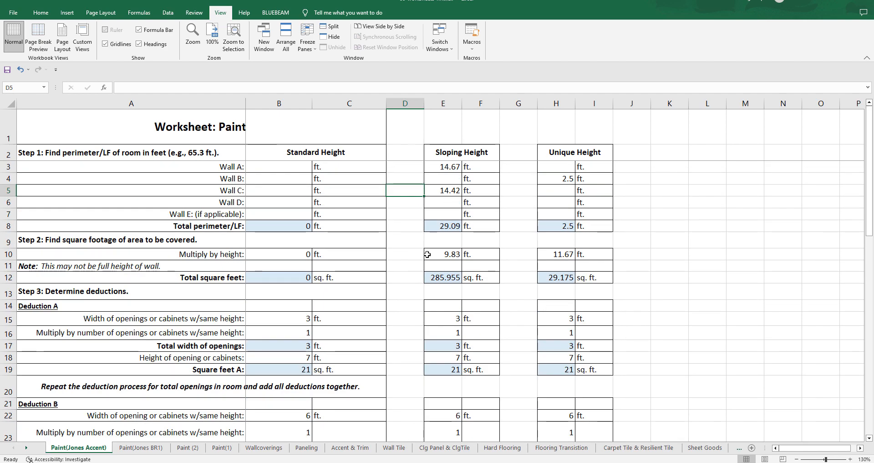
pyautogui.click(860, 447)
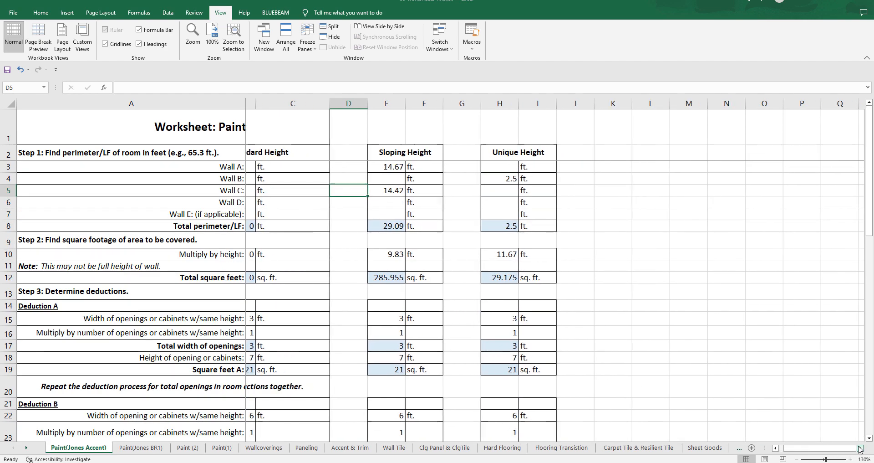
pyautogui.click(860, 447)
pyautogui.click(860, 447)
pyautogui.click(861, 447)
pyautogui.scroll(-10, 483, 230)
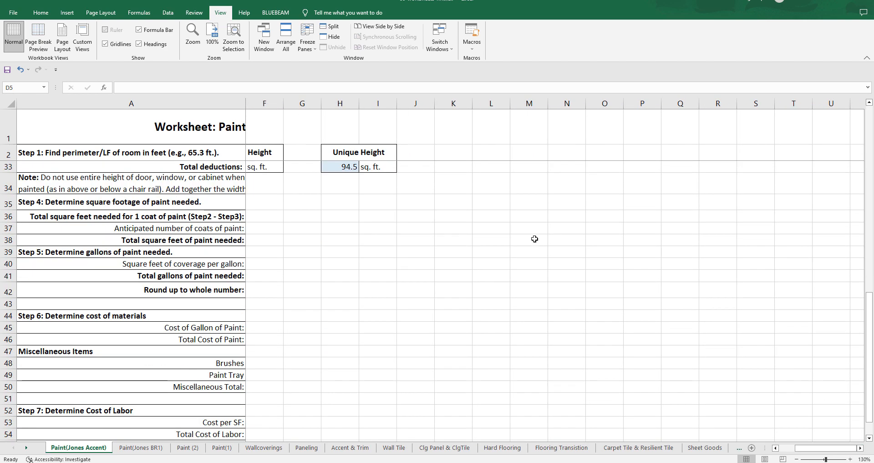
pyautogui.scroll(2, 534, 239)
pyautogui.scroll(8, 535, 239)
pyautogui.scroll(-10, 534, 239)
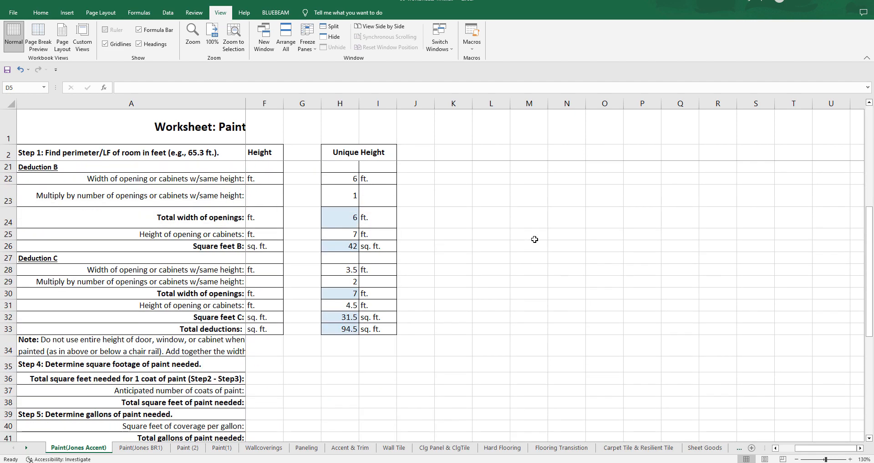
pyautogui.scroll(10, 535, 239)
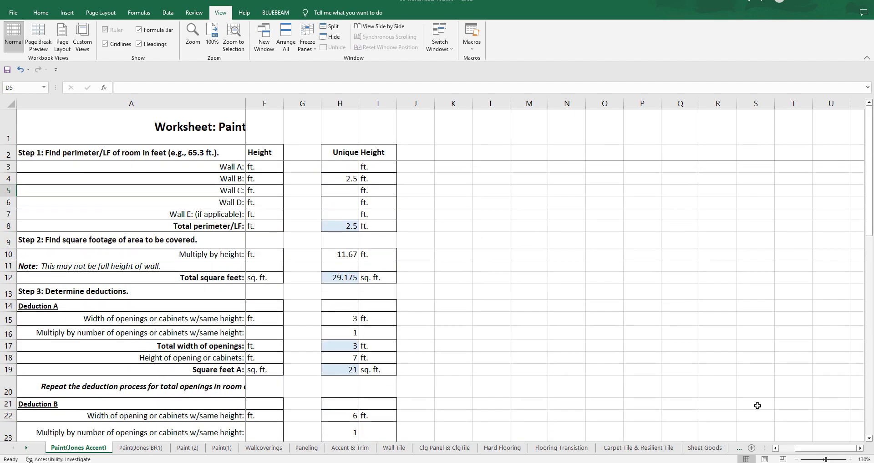
pyautogui.click(774, 448)
pyautogui.click(774, 448)
pyautogui.click(774, 447)
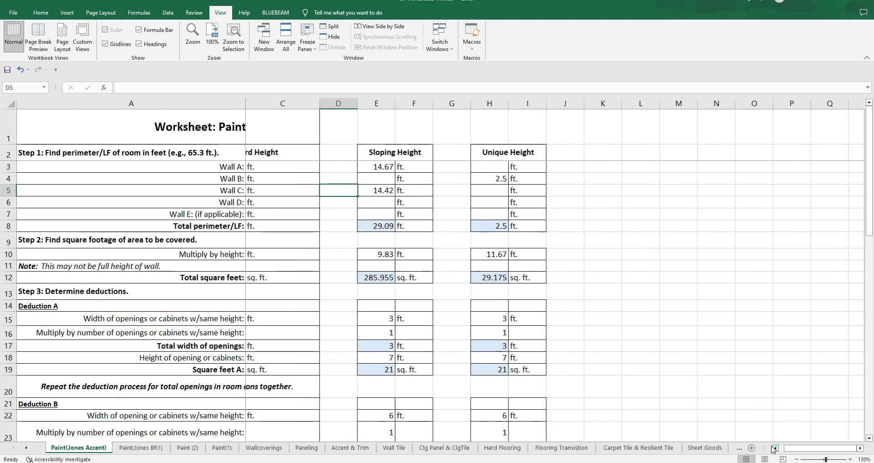
pyautogui.click(774, 447)
# Clear the Deduction A width, number of openings and height entries in the Standard Height block
pyautogui.scroll(-1, 301, 285)
pyautogui.click(301, 284)
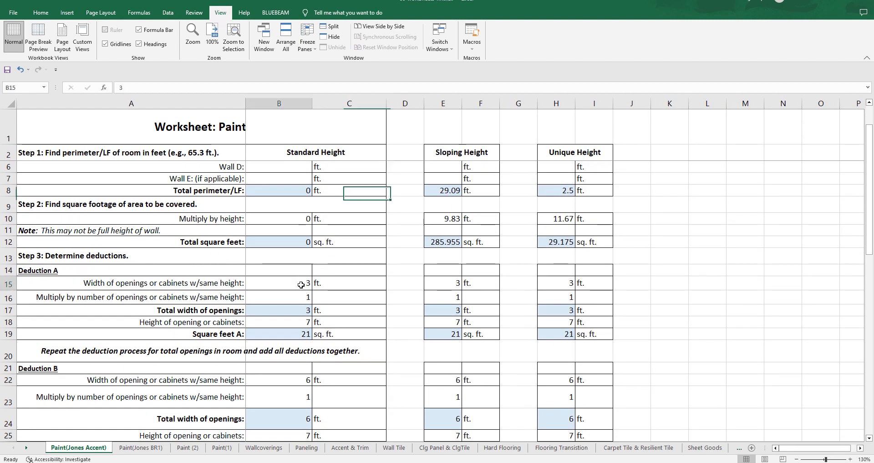
pyautogui.press('Delete')
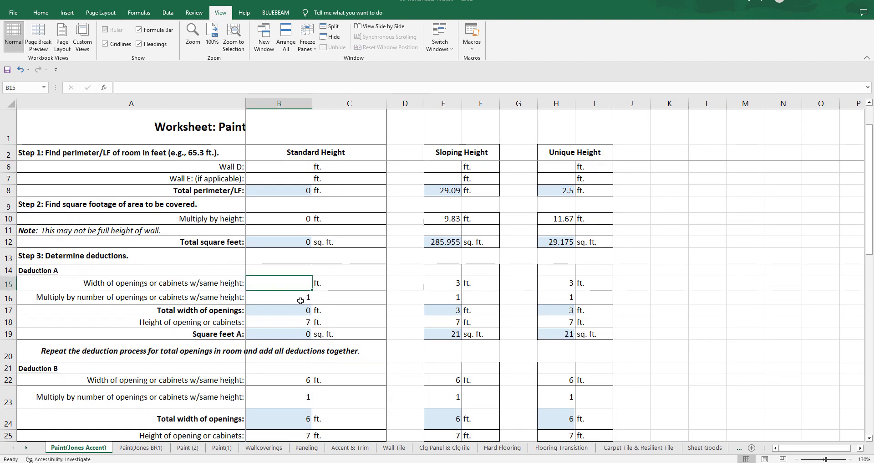
pyautogui.click(301, 300)
pyautogui.press('Delete')
pyautogui.click(304, 324)
pyautogui.press('Delete')
# Clear the Deduction B width, number of openings and height entries in the Standard Height block
pyautogui.scroll(-2, 346, 327)
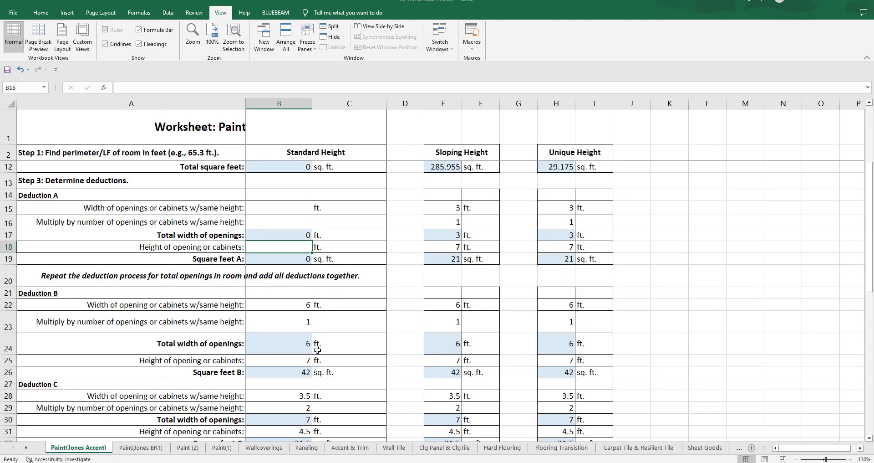
pyautogui.click(291, 305)
pyautogui.press('Delete')
pyautogui.click(302, 323)
pyautogui.press('Delete')
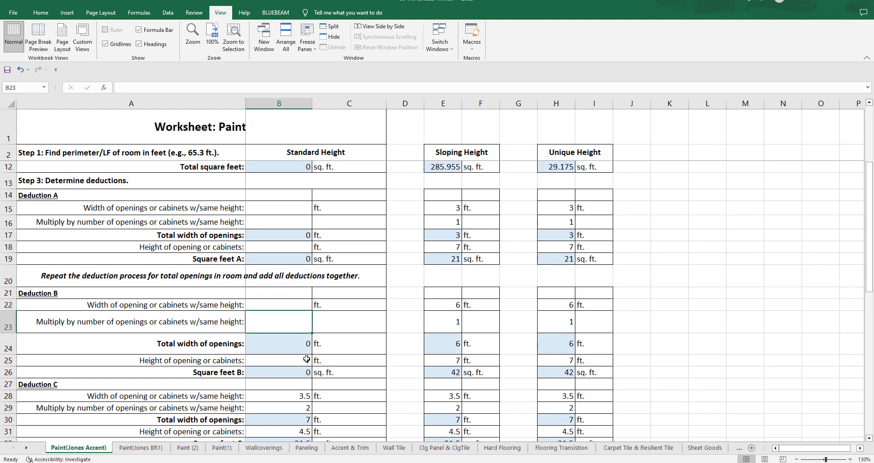
# Clear the Deduction C width, number of openings and height entries in the Standard Height block
pyautogui.scroll(-2, 341, 326)
pyautogui.click(304, 315)
pyautogui.press('Delete')
pyautogui.click(303, 328)
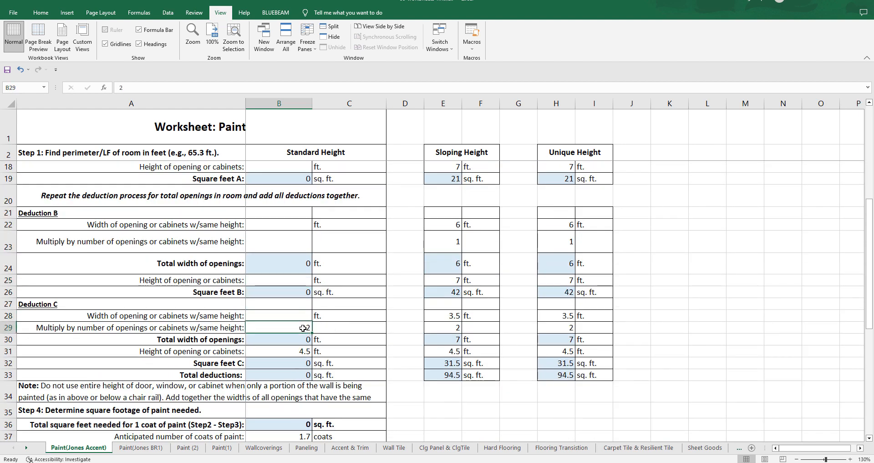
pyautogui.press('Delete')
pyautogui.click(304, 350)
pyautogui.press('Delete')
# Review the Sloping Height block's perimeter, square footage and deduction rows beside the frozen labels
pyautogui.scroll(-2, 304, 350)
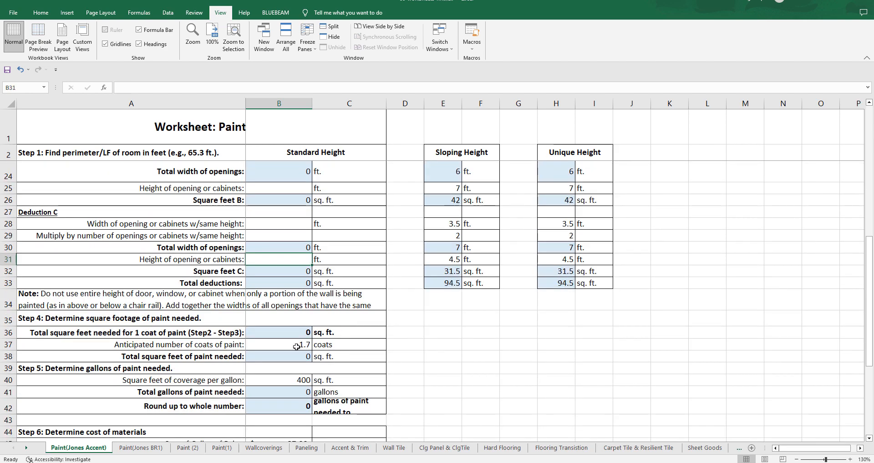
pyautogui.scroll(7, 356, 346)
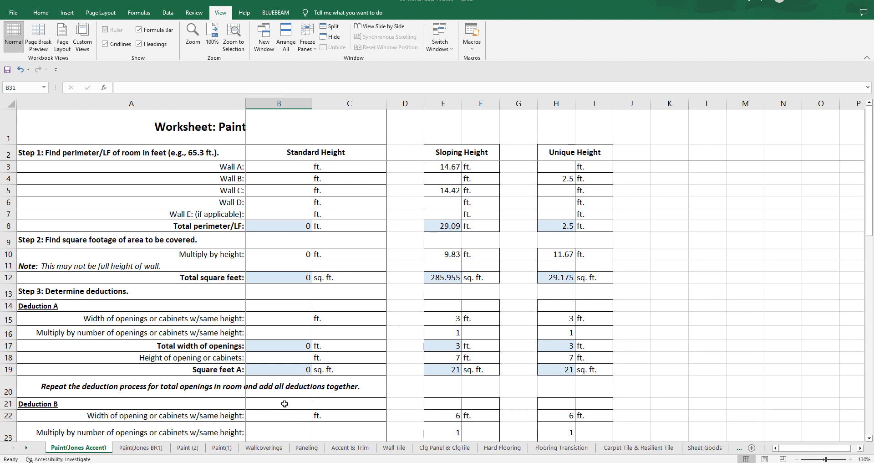
pyautogui.click(860, 448)
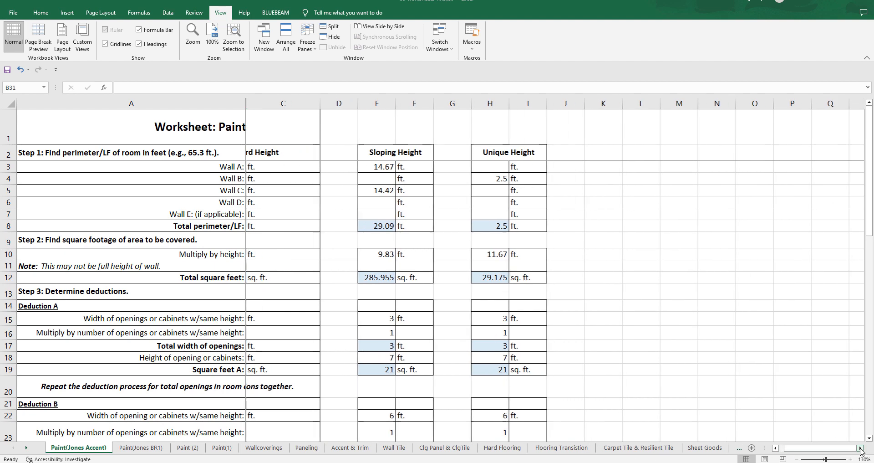
pyautogui.click(860, 448)
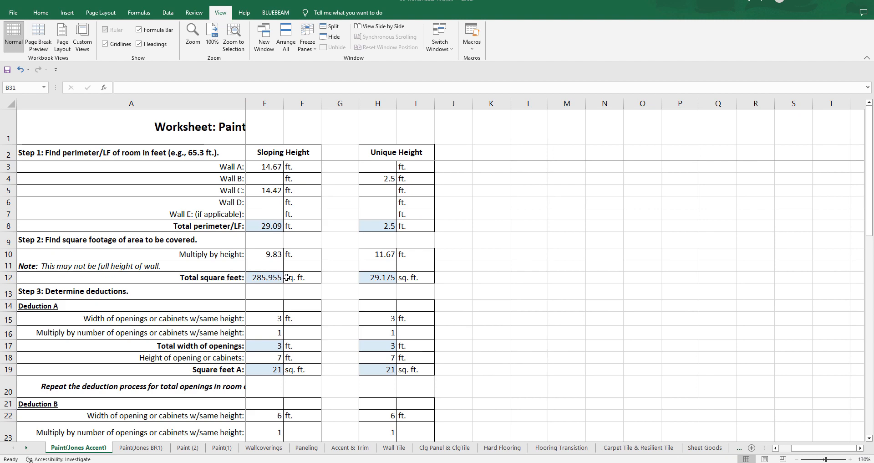
pyautogui.scroll(-3, 273, 273)
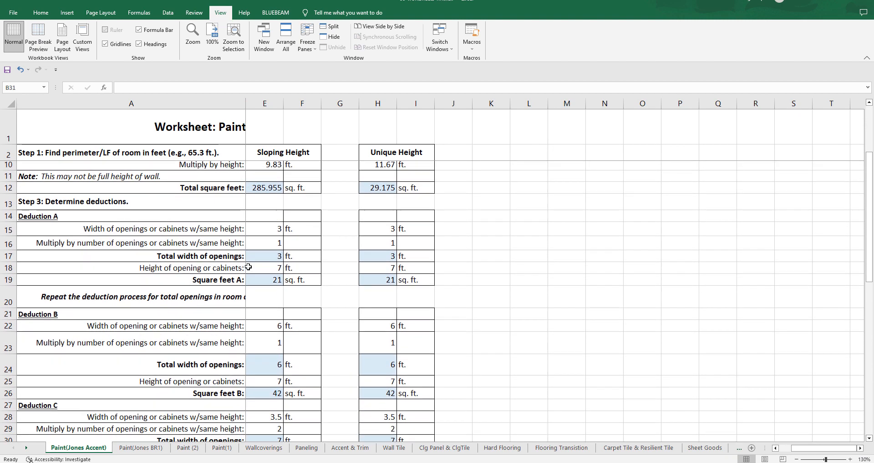
pyautogui.scroll(-1, 200, 239)
pyautogui.scroll(2, 321, 209)
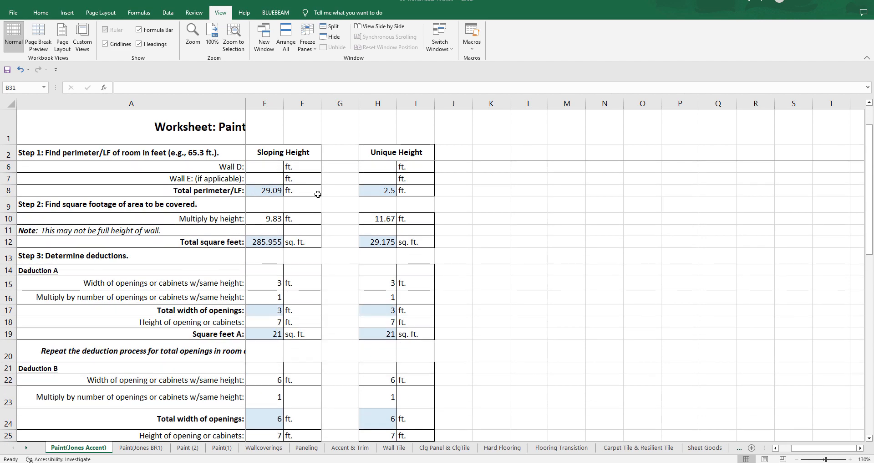
pyautogui.scroll(1, 319, 213)
pyautogui.scroll(-1, 290, 186)
pyautogui.scroll(-3, 291, 186)
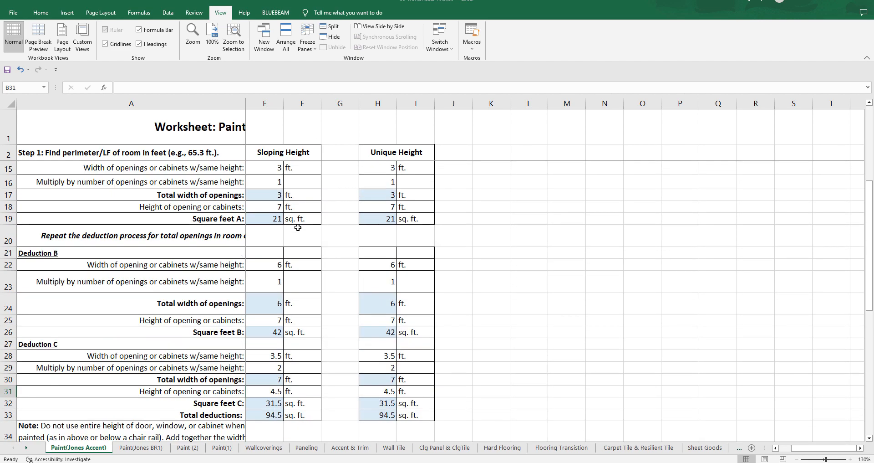
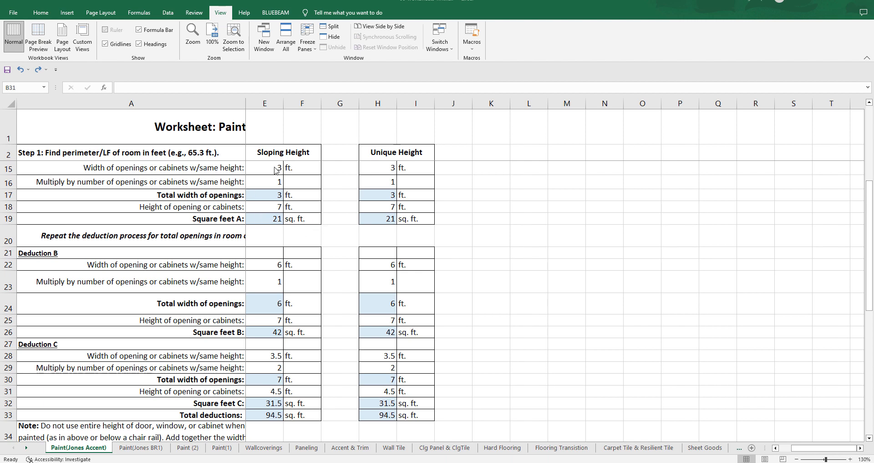
# Set the Deduction A opening height in the Sloping Height block to 6.67 ft
pyautogui.click(276, 169)
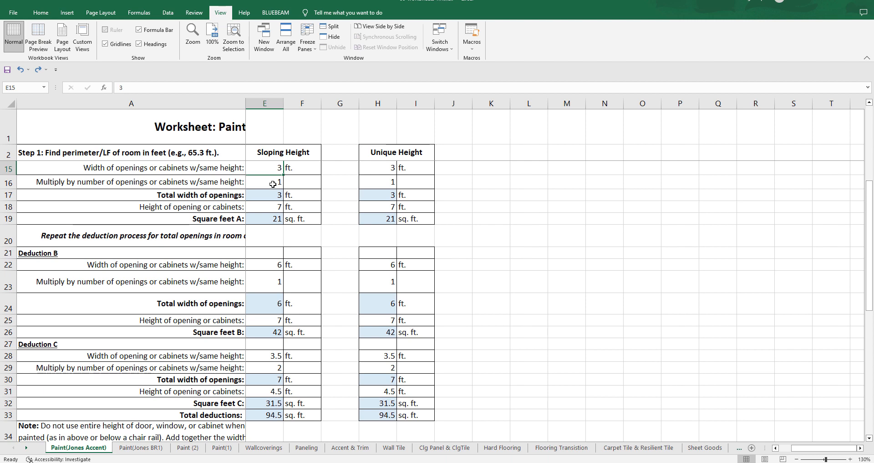
pyautogui.click(272, 181)
pyautogui.click(273, 207)
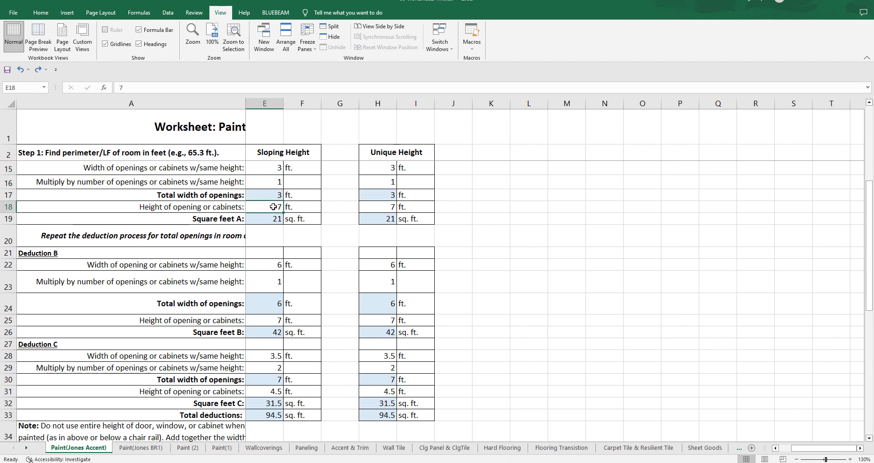
pyautogui.doubleClick(274, 207)
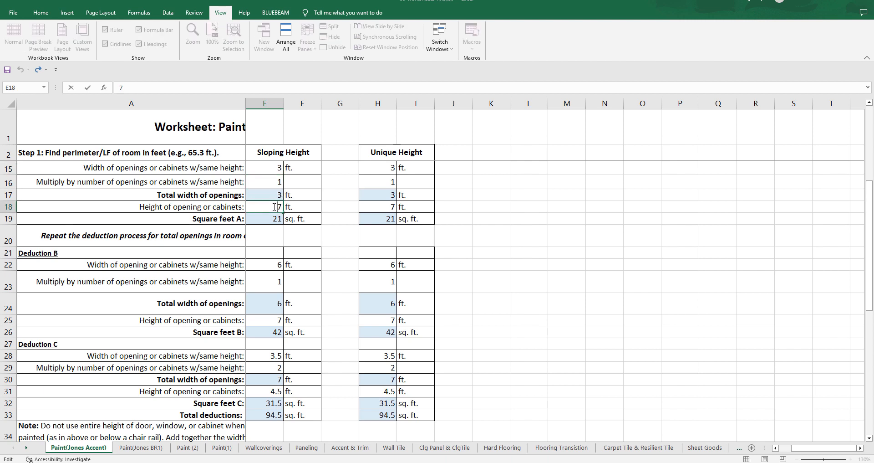
pyautogui.write('6.6')
# Set the Deduction B opening height in the Sloping Height block to 6.67 ft
pyautogui.click(275, 265)
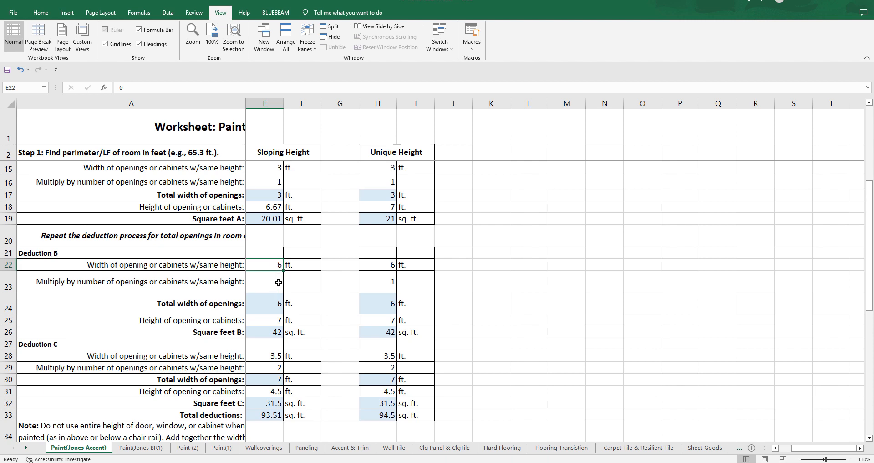
pyautogui.click(277, 321)
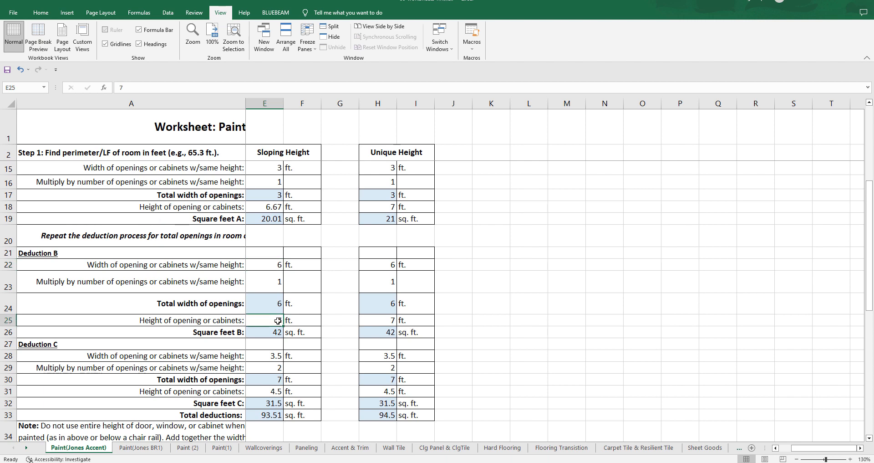
pyautogui.write('6.67')
pyautogui.press('Return')
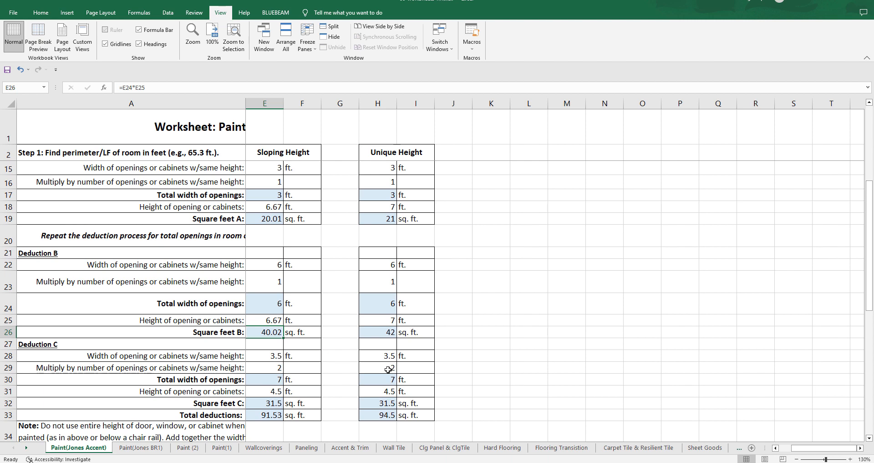
# Set the Sloping Height block's Deduction C to a width of 5 ft, 1 opening and a height of 5 ft
pyautogui.click(271, 356)
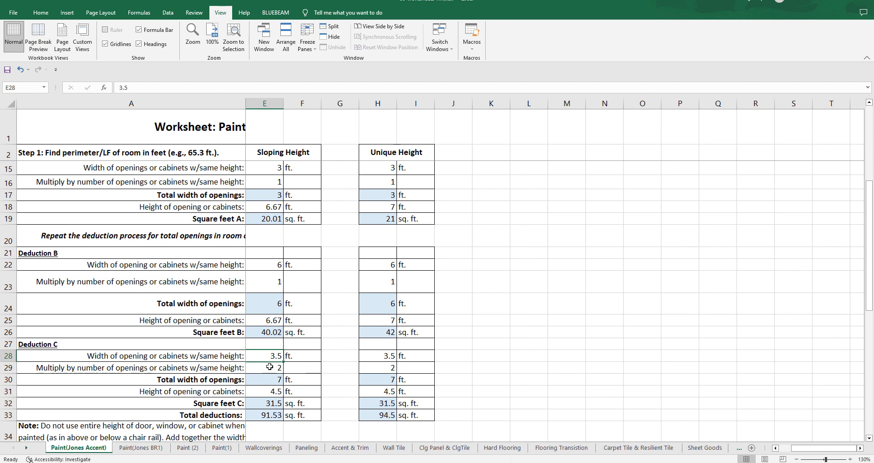
pyautogui.write('5')
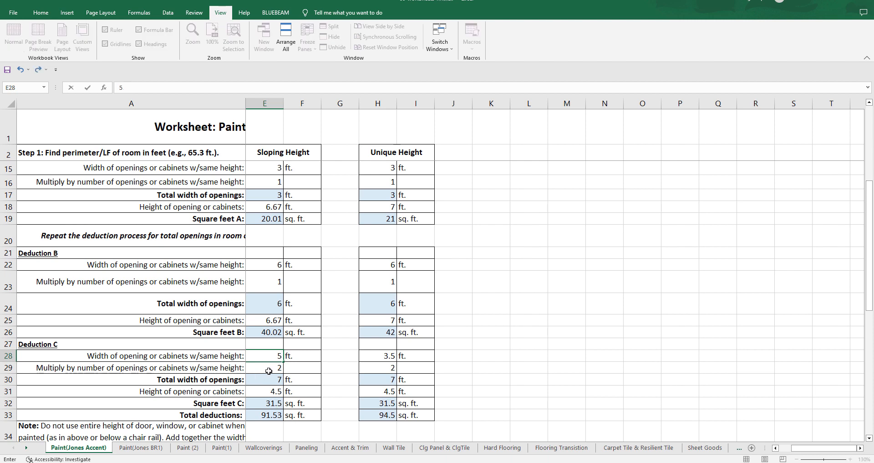
pyautogui.click(269, 369)
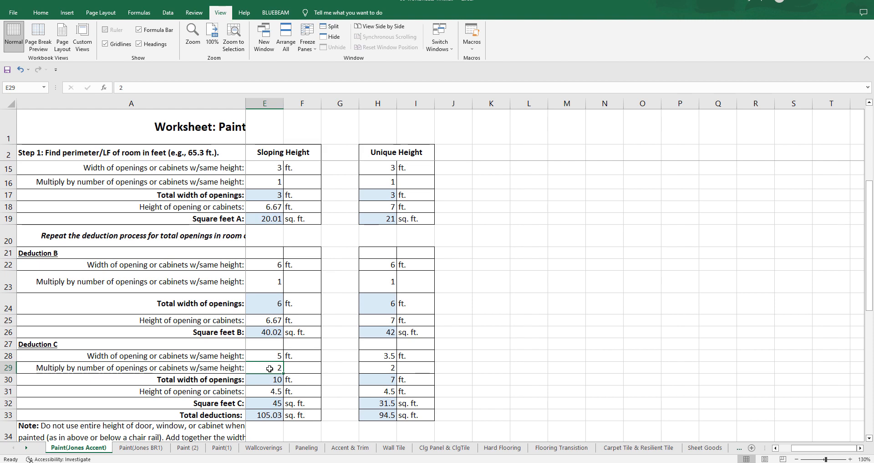
pyautogui.write('1')
pyautogui.click(278, 392)
pyautogui.write('5')
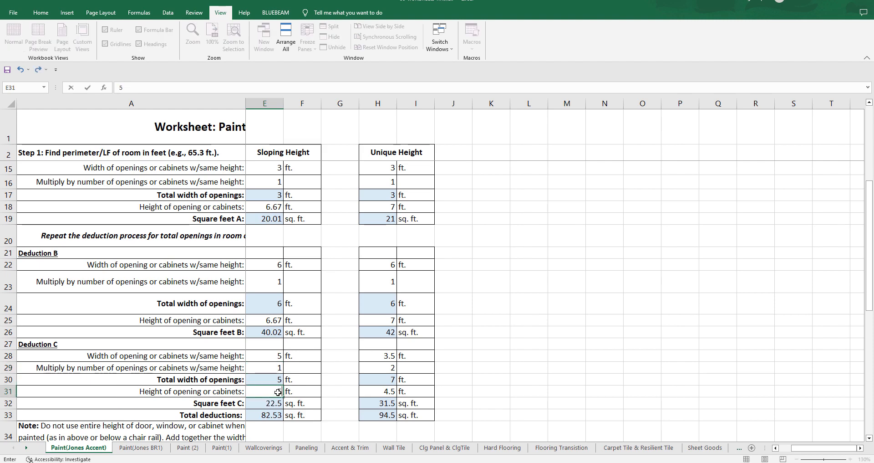
pyautogui.press('Return')
pyautogui.scroll(-1, 299, 390)
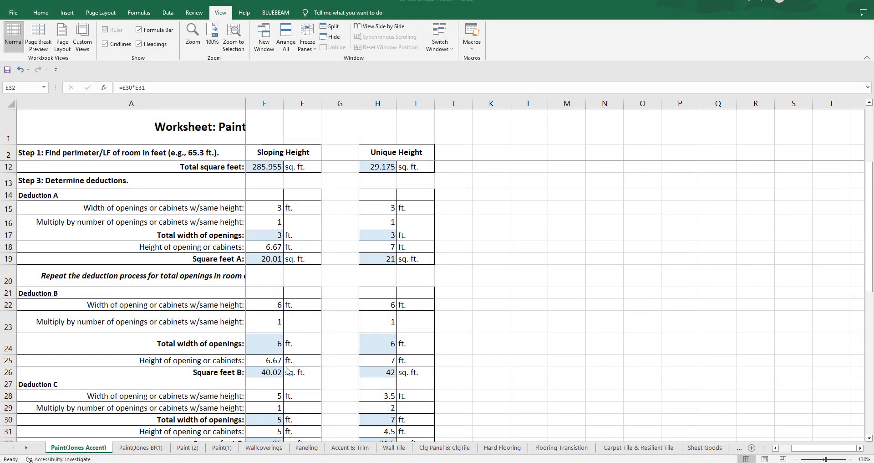
# Inspect the Total deductions formula in the Sloping Height block without changing it
pyautogui.scroll(-2, 286, 371)
pyautogui.click(265, 374)
pyautogui.doubleClick(266, 374)
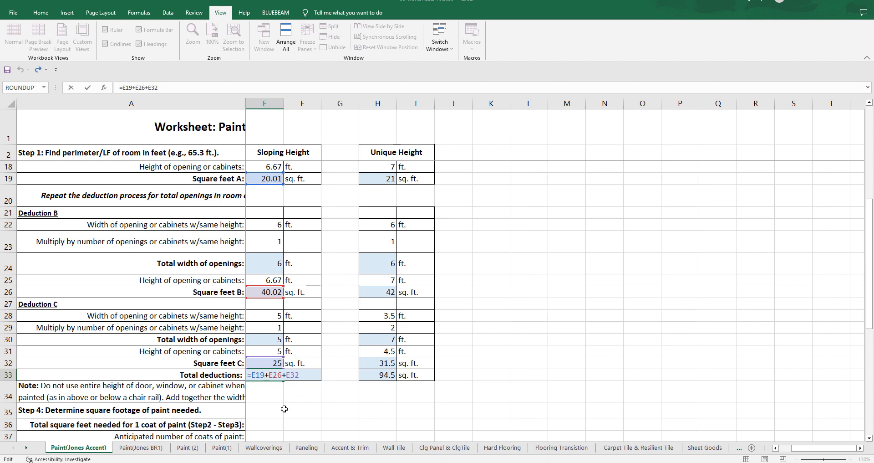
pyautogui.press('Escape')
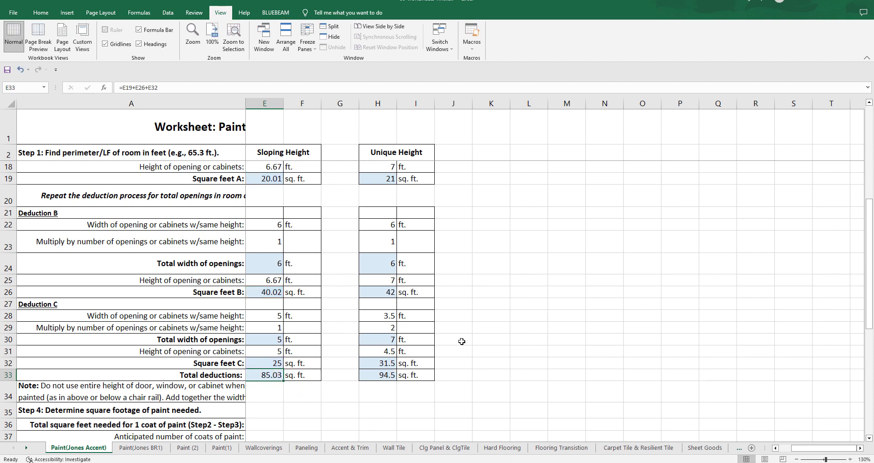
# Clear the Unique Height block's Deduction A opening width, number of openings and height
pyautogui.scroll(2, 462, 341)
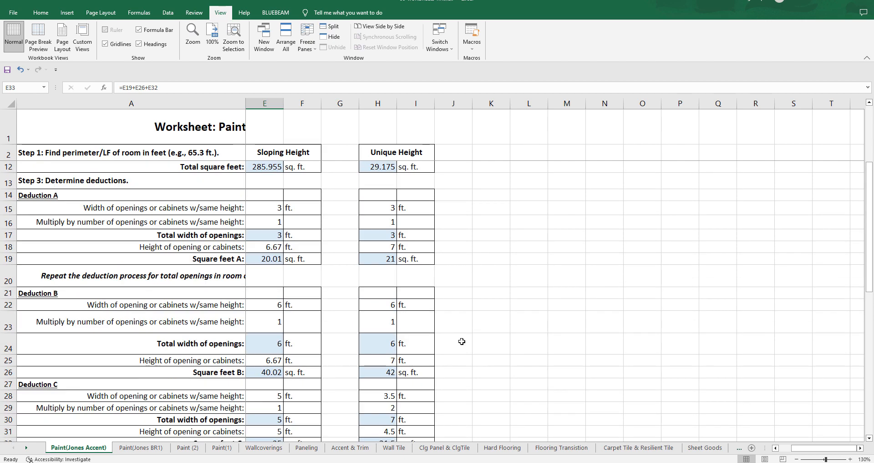
pyautogui.click(861, 448)
pyautogui.click(860, 448)
pyautogui.click(860, 448)
pyautogui.click(269, 209)
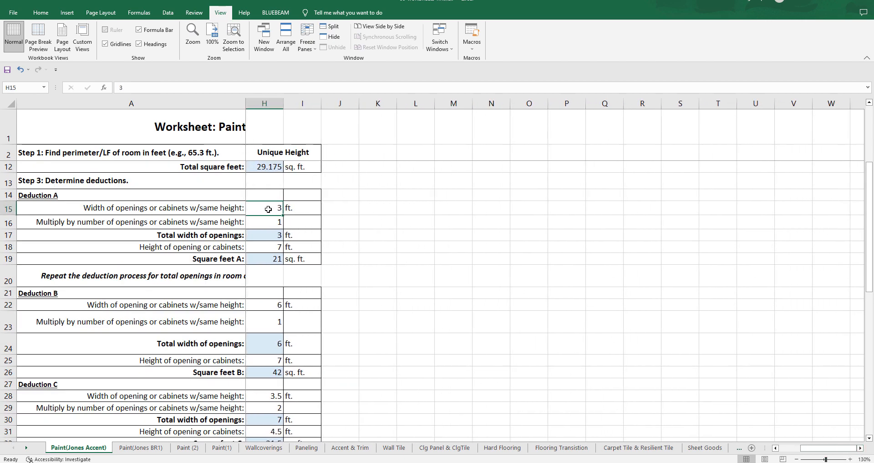
pyautogui.moveTo(268, 209); pyautogui.dragTo(270, 219)
pyautogui.press('Delete')
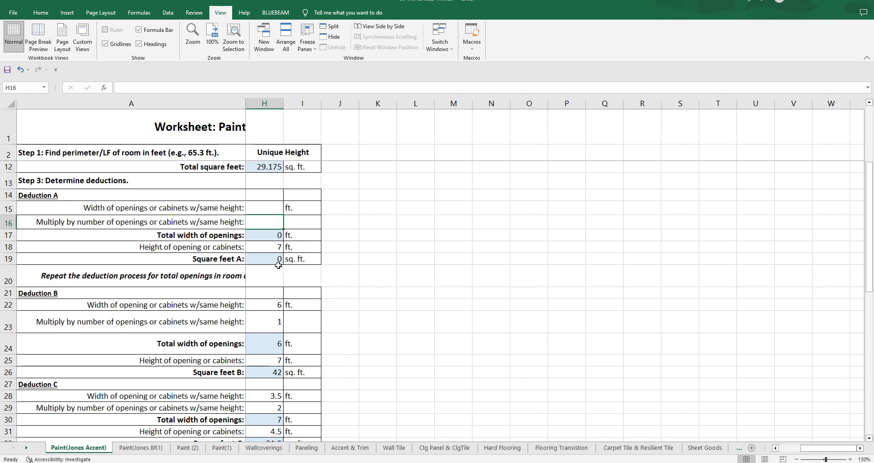
pyautogui.click(271, 245)
# Clear the Unique Height block's Deduction B opening width, number of openings and height
pyautogui.click(268, 311)
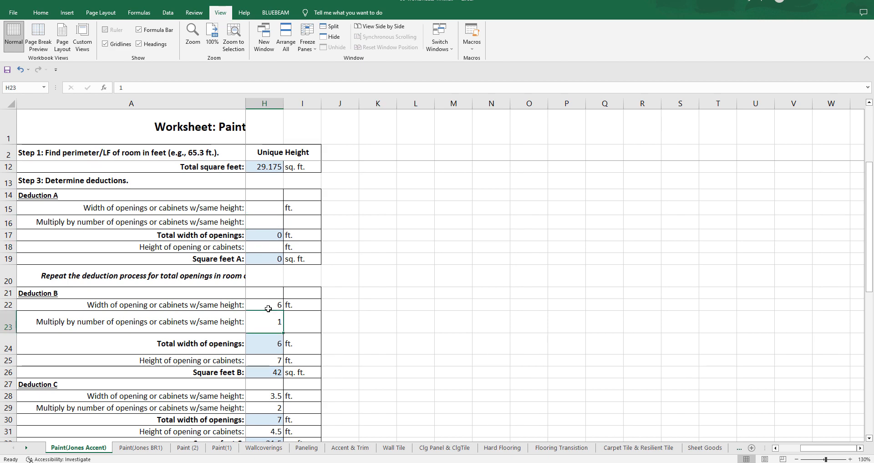
pyautogui.click(268, 307)
pyautogui.press('Delete')
pyautogui.click(273, 323)
pyautogui.press('Delete')
pyautogui.click(277, 359)
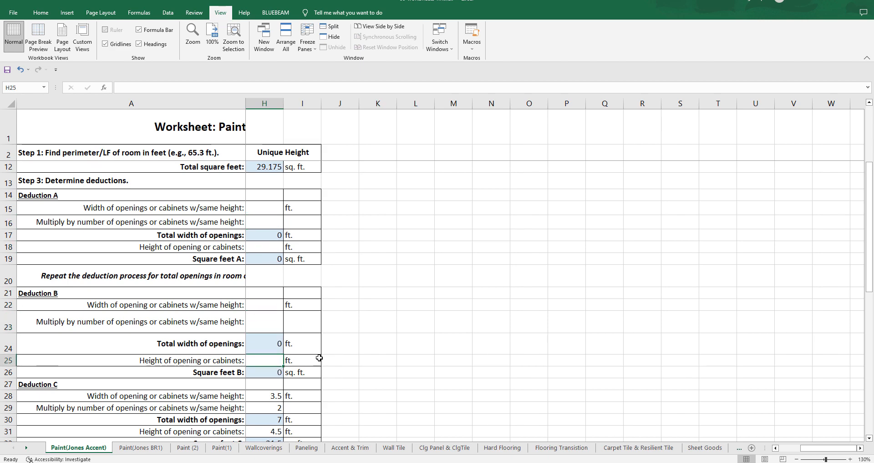
# Clear the Unique Height block's Deduction C opening width, number of openings and height
pyautogui.scroll(-1, 319, 358)
pyautogui.click(275, 356)
pyautogui.press('Delete')
pyautogui.click(277, 367)
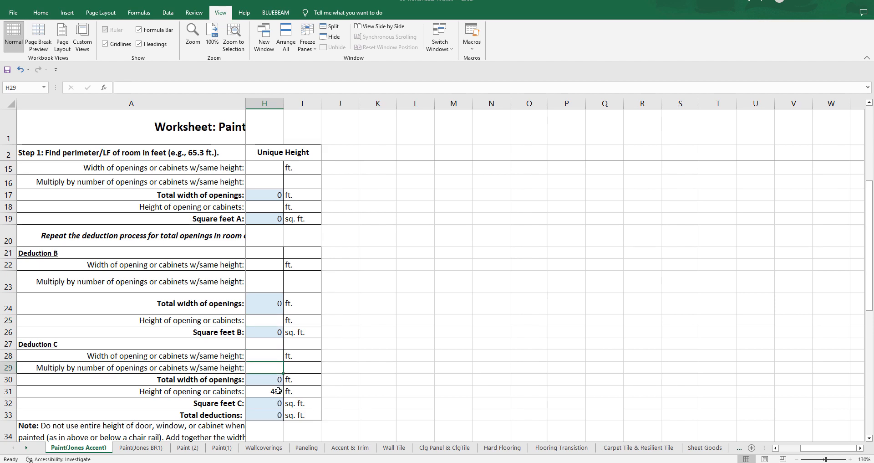
pyautogui.click(277, 391)
pyautogui.press('Delete')
# Narrow columns B and C of the Standard Height block, making column B about 10.43 wide
pyautogui.click(775, 447)
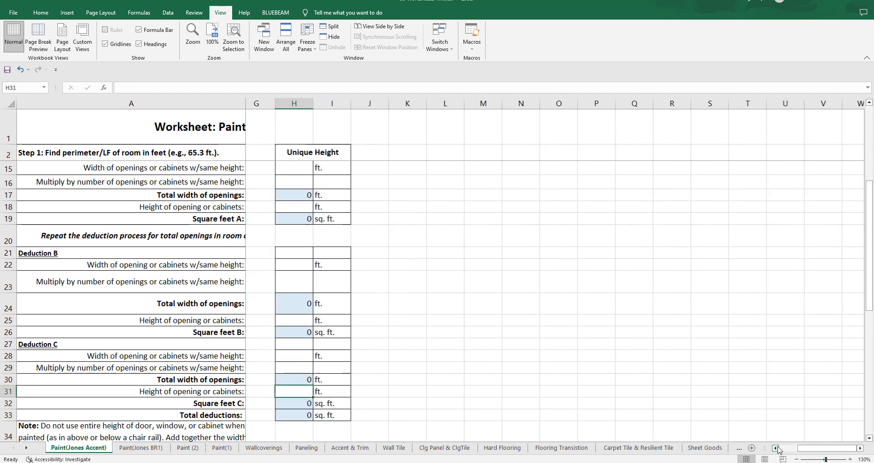
pyautogui.click(776, 448)
pyautogui.click(775, 447)
pyautogui.click(775, 448)
pyautogui.click(776, 448)
pyautogui.click(776, 448)
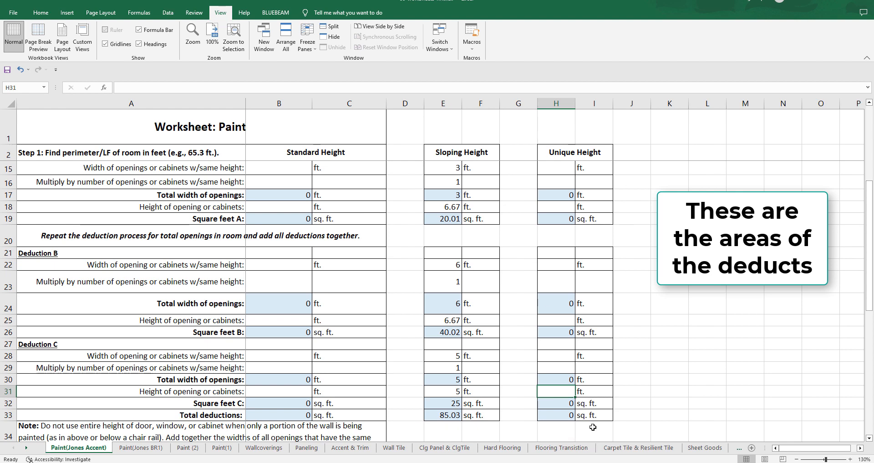
pyautogui.click(693, 421)
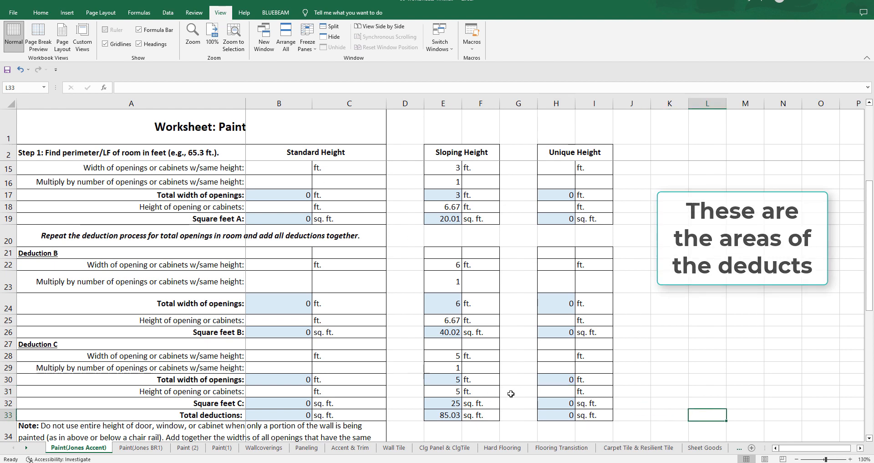
pyautogui.moveTo(387, 106); pyautogui.dragTo(358, 106)
pyautogui.moveTo(288, 103); pyautogui.dragTo(294, 103)
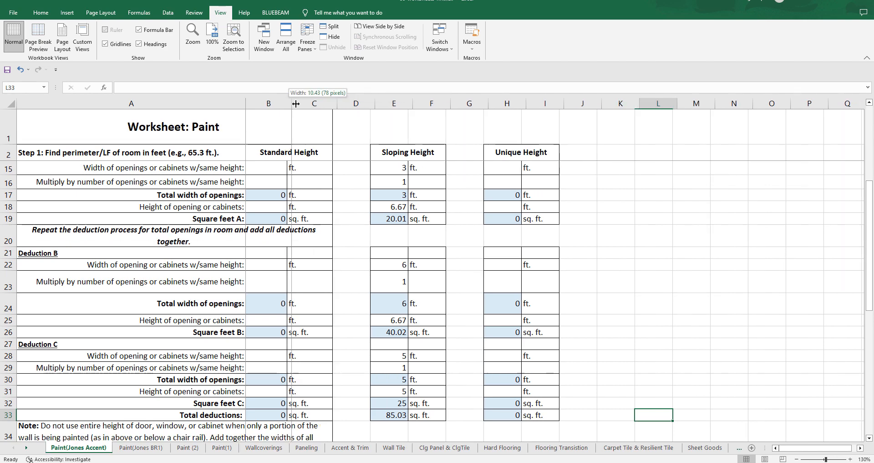
# Check the Standard Height block's formulas for total deductions and total square feet needed for 1 coat of paint
pyautogui.scroll(-1, 320, 177)
pyautogui.scroll(-4, 320, 177)
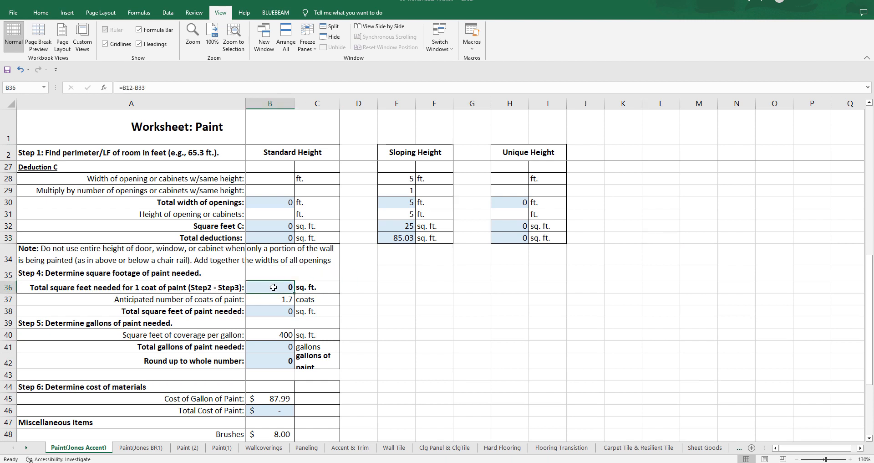
pyautogui.click(268, 237)
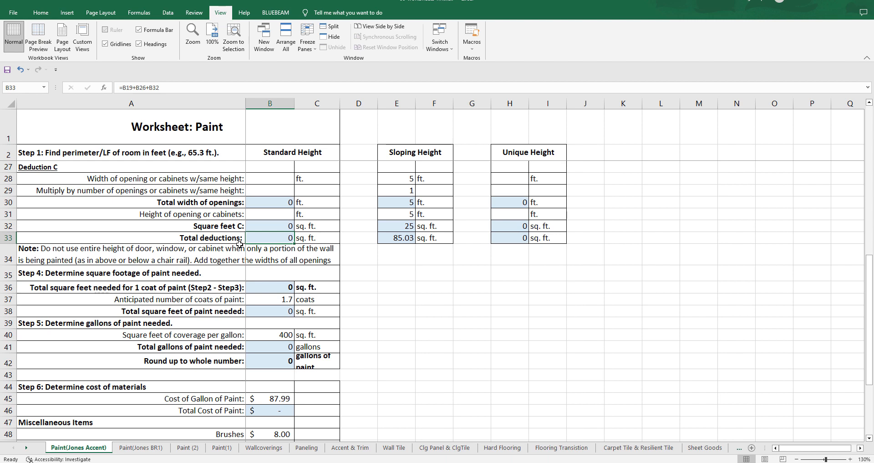
pyautogui.doubleClick(259, 292)
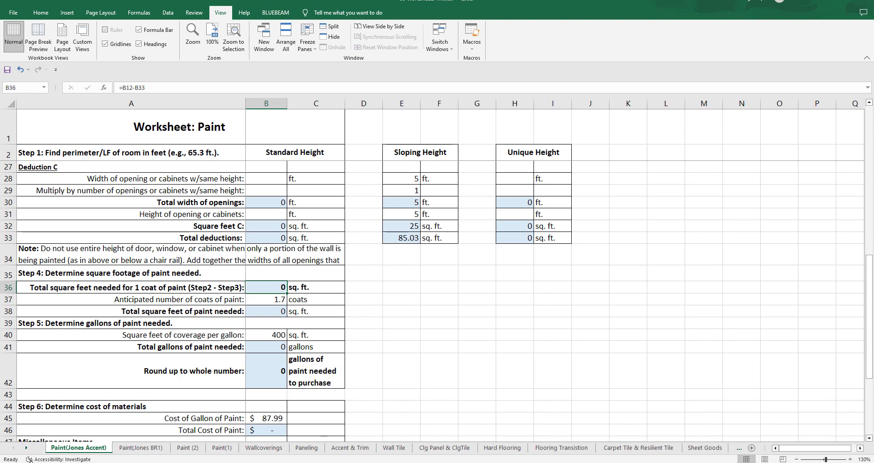
# Insert a blank row above the "Step 3: Determine deductions." heading
pyautogui.scroll(5, 222, 259)
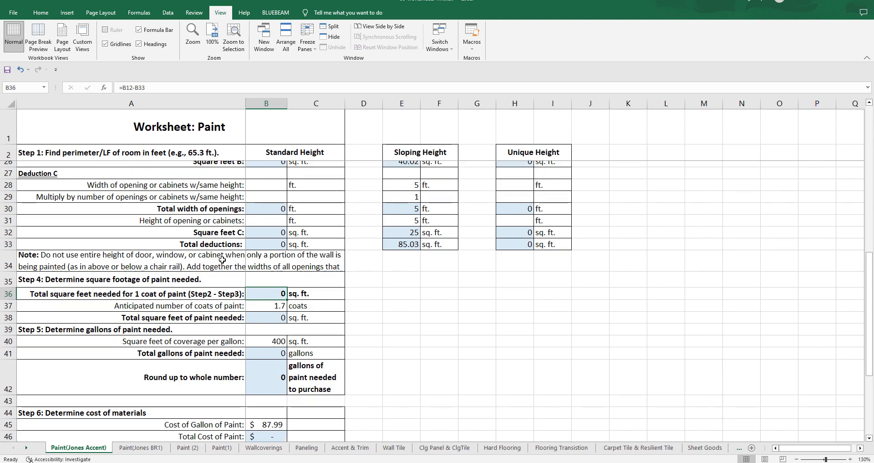
pyautogui.scroll(2, 222, 259)
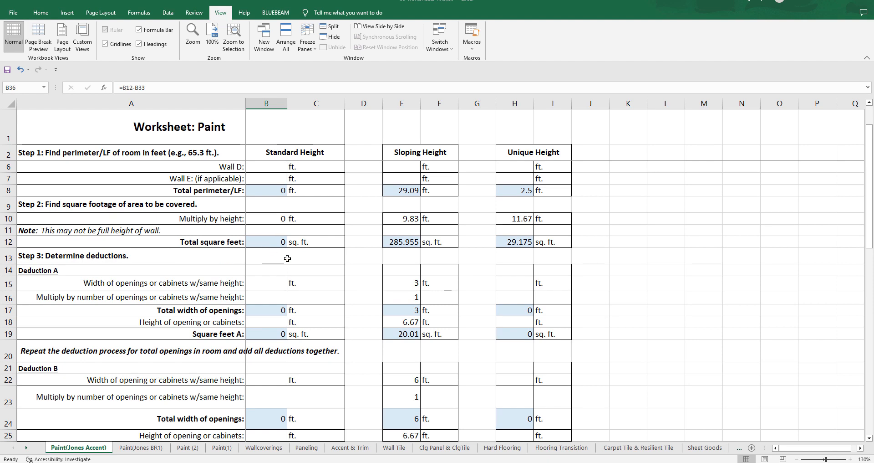
pyautogui.scroll(1, 182, 263)
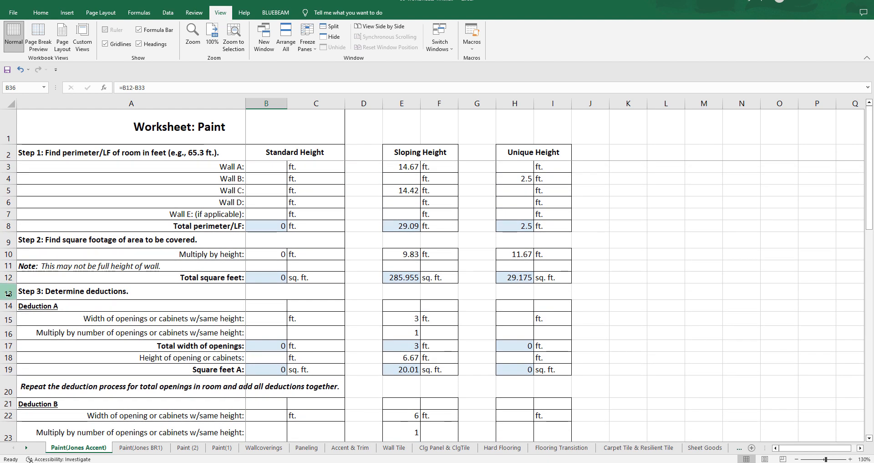
pyautogui.click(10, 292)
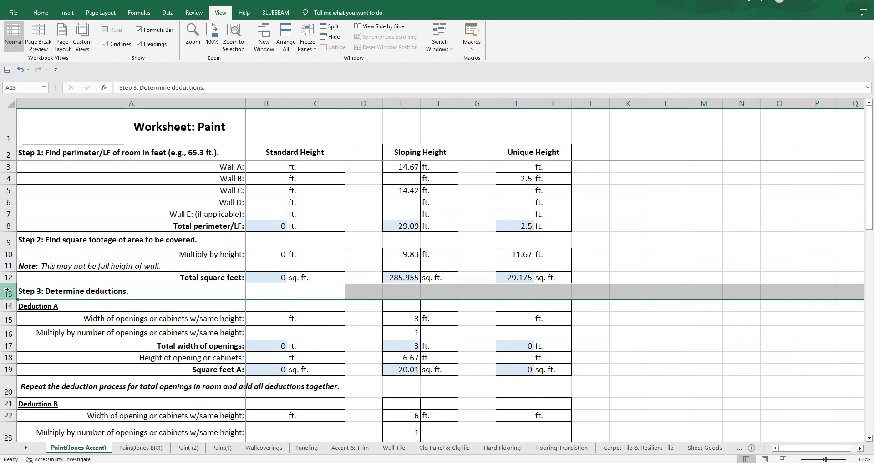
pyautogui.rightClick(8, 290)
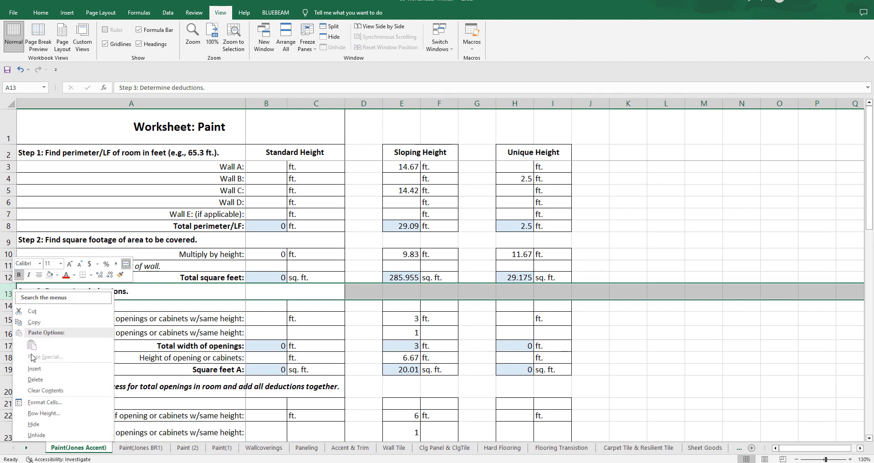
pyautogui.click(34, 368)
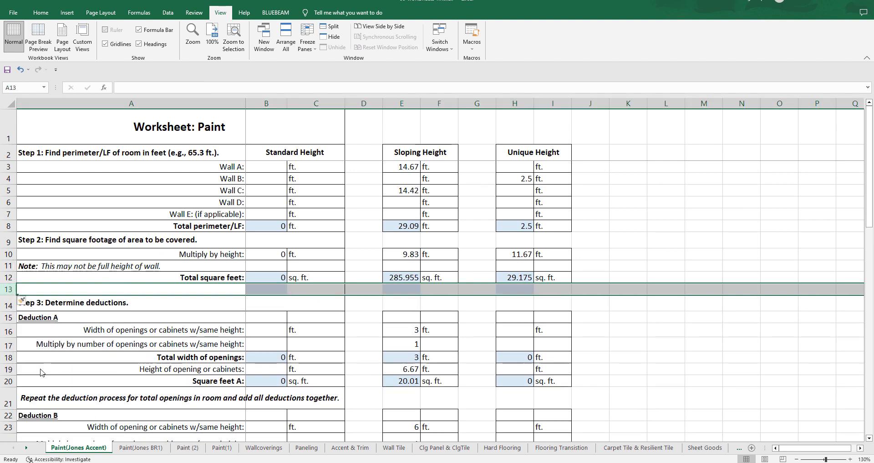
# Label the new row 13 in column A as "Gross Square Footage of Walls:"
pyautogui.click(136, 291)
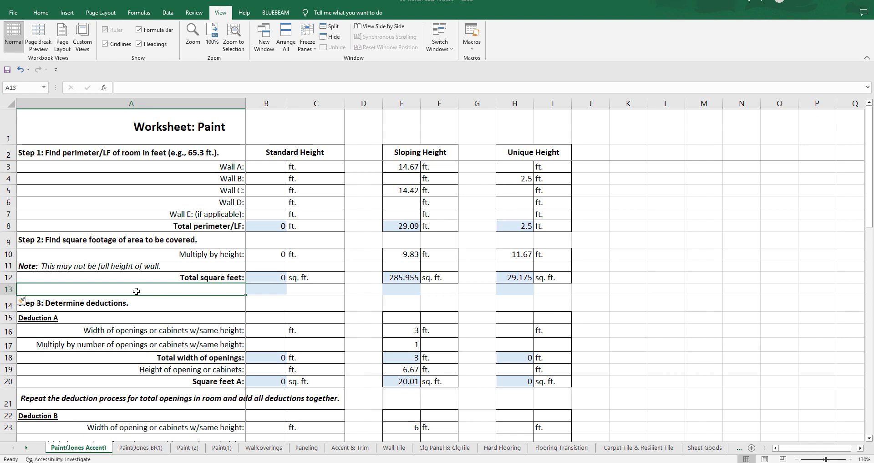
pyautogui.write('Gr')
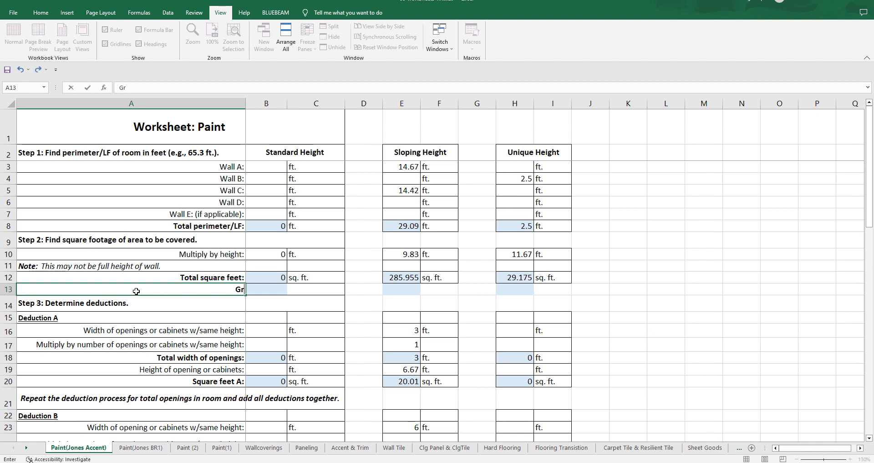
pyautogui.write('oss Sq')
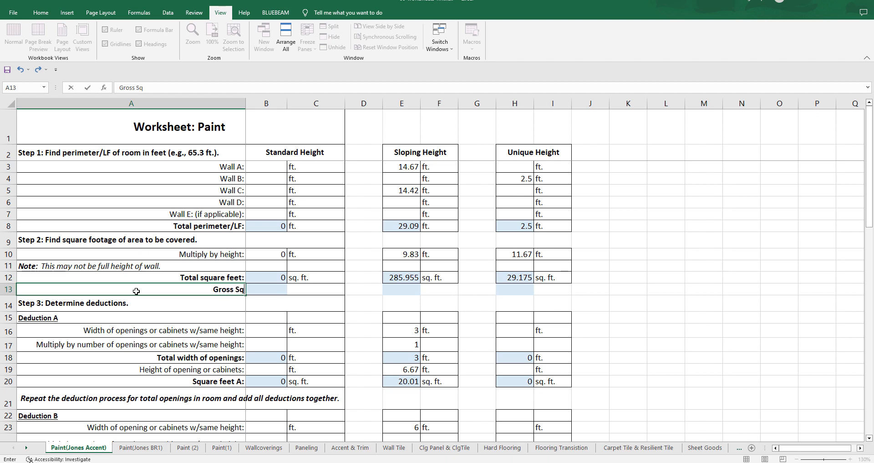
pyautogui.write('uare Foo')
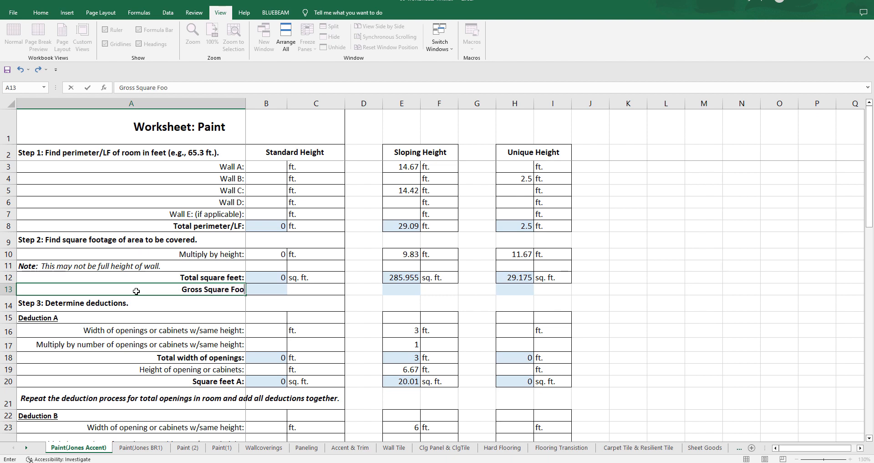
pyautogui.write('tage of Wa')
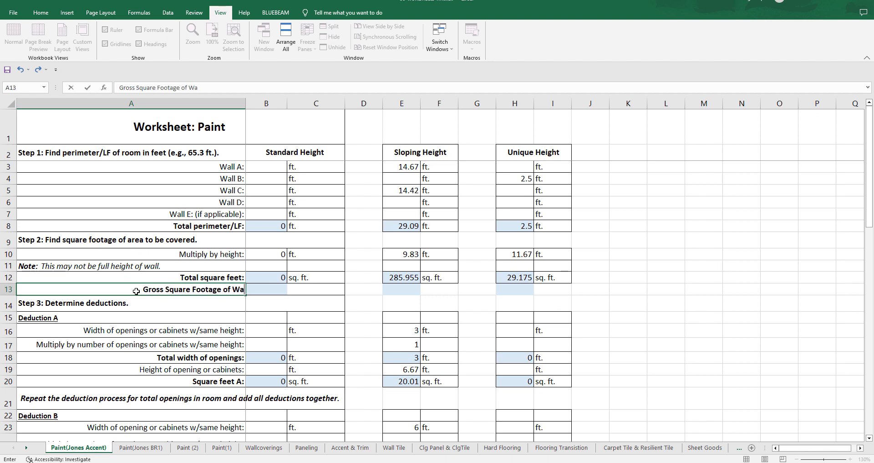
pyautogui.write('lls')
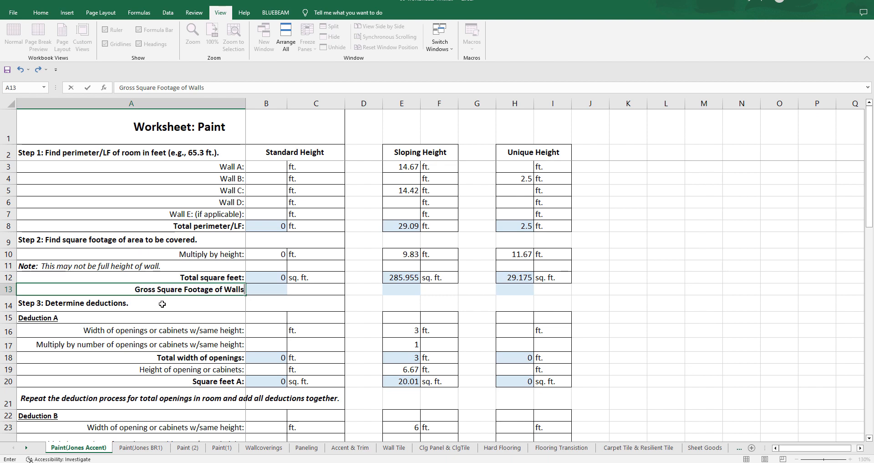
pyautogui.press('Return')
pyautogui.doubleClick(245, 292)
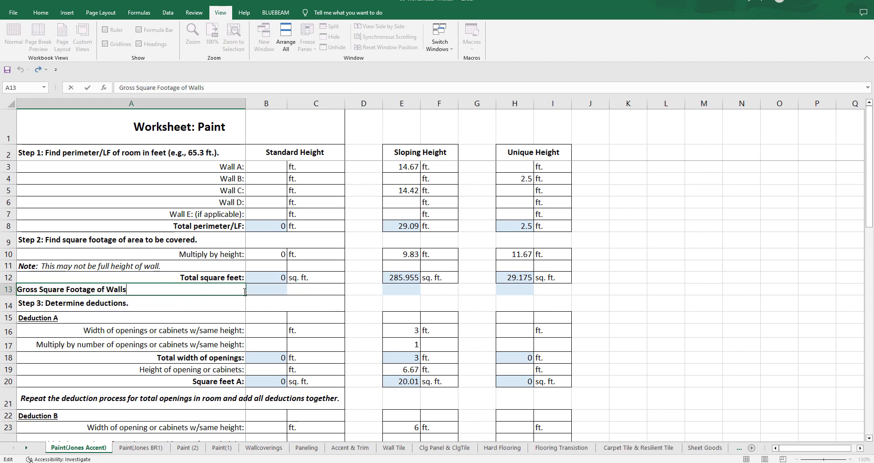
pyautogui.write(':')
pyautogui.press('Return')
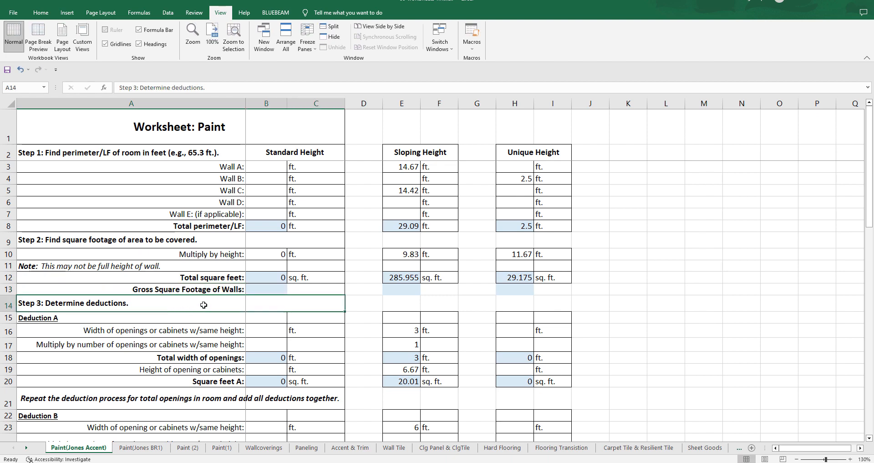
# Remove the blue shading from row 13 under the Sloping and Unique Height blocks by filling blank cell I13 across to D13
pyautogui.click(553, 290)
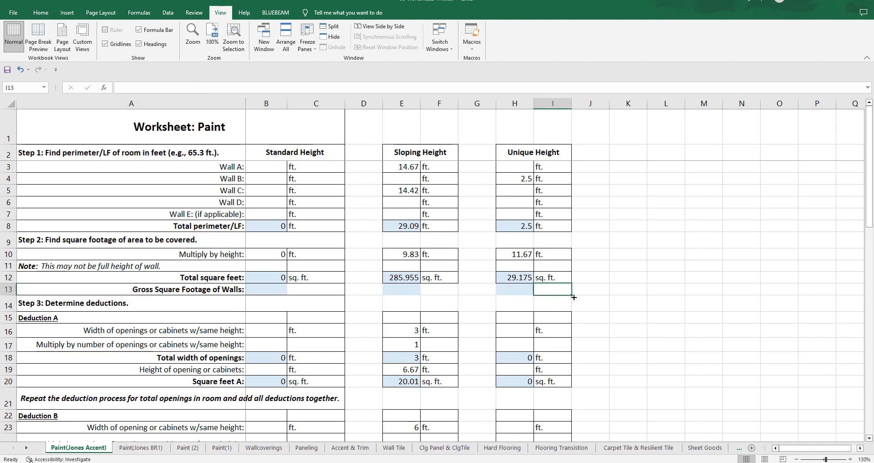
pyautogui.moveTo(573, 296); pyautogui.dragTo(365, 294)
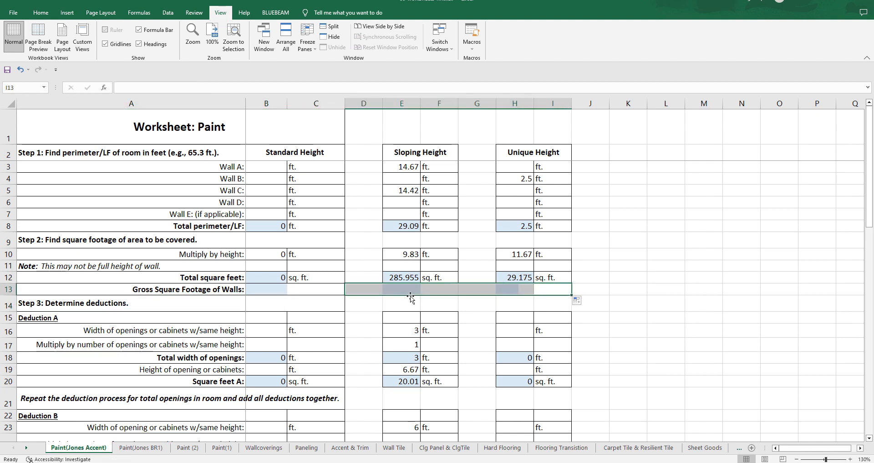
pyautogui.click(523, 308)
# Enter a formula in B13 that adds the three blocks' total square feet, =B12+E12+H12
pyautogui.click(278, 286)
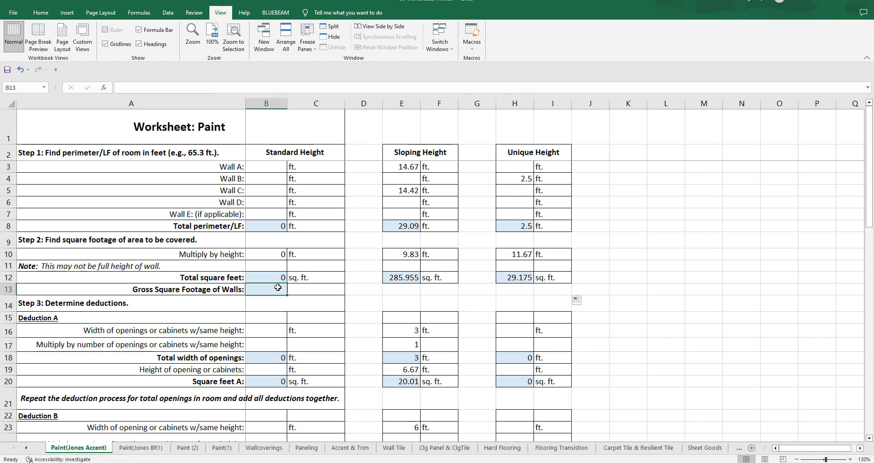
pyautogui.write('=')
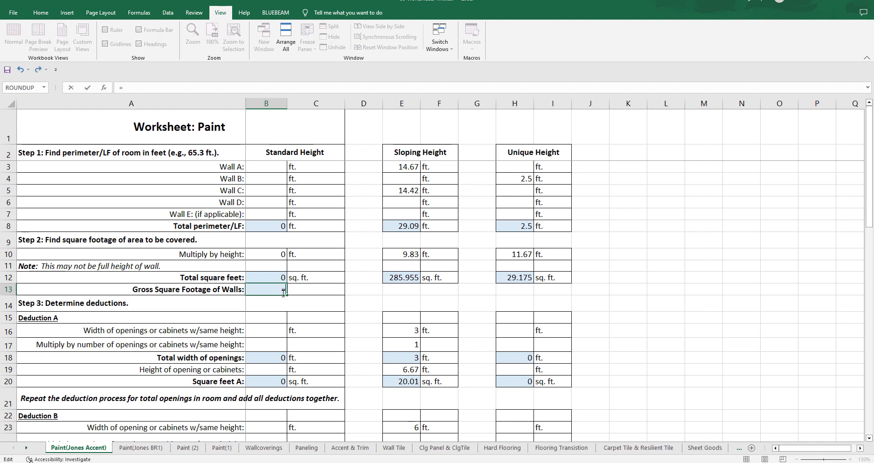
pyautogui.click(275, 278)
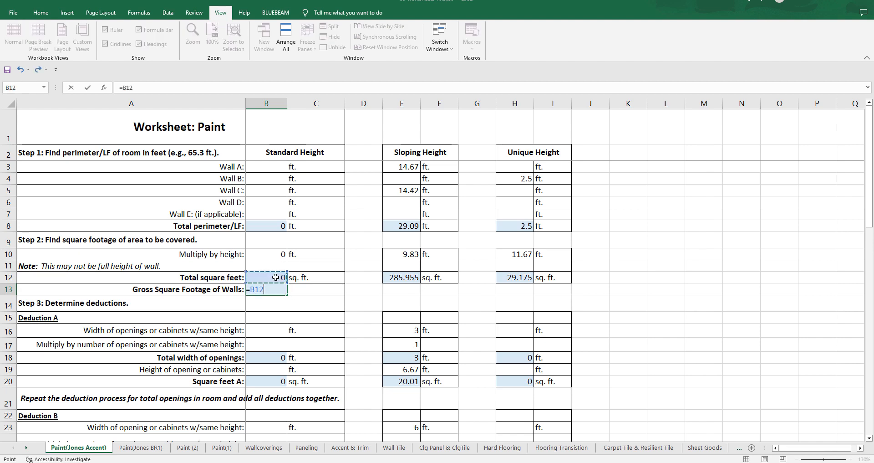
pyautogui.write('+')
pyautogui.click(390, 279)
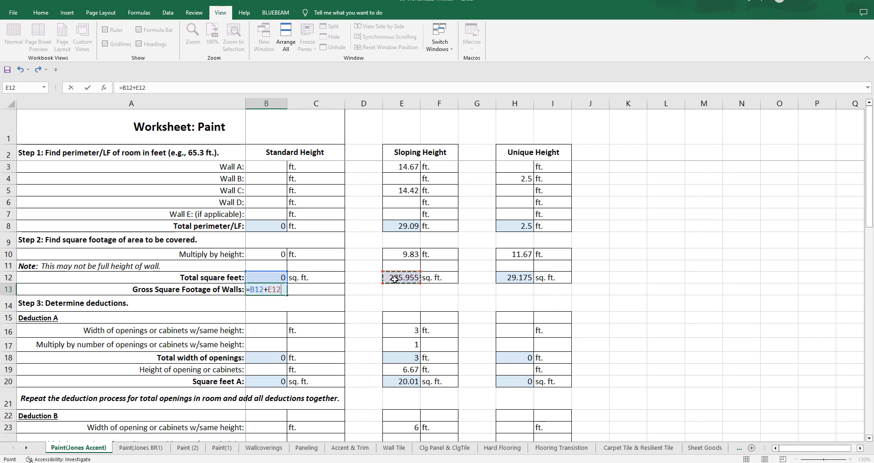
pyautogui.write('+')
pyautogui.click(515, 280)
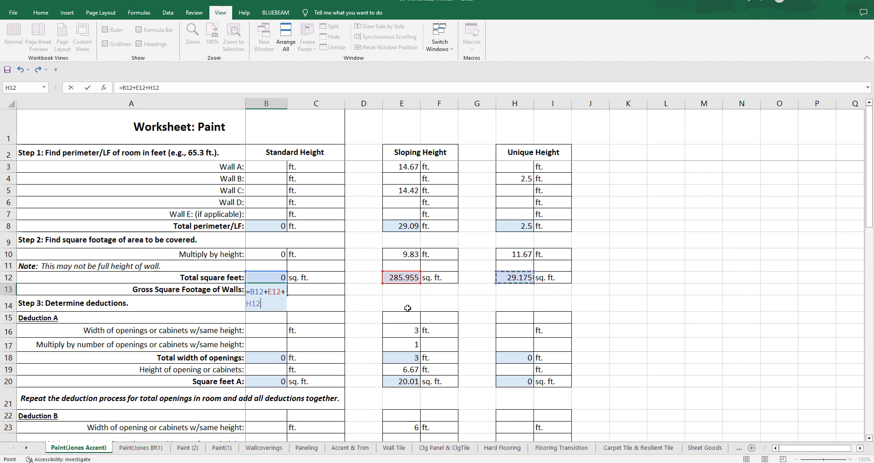
pyautogui.press('Return')
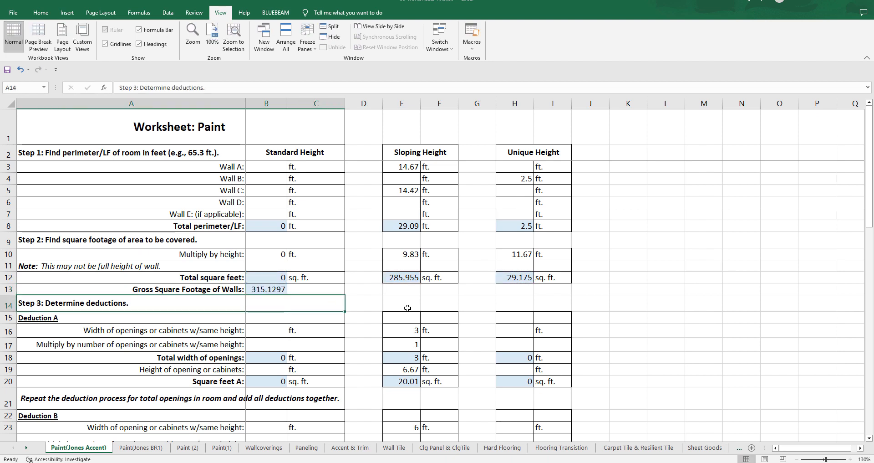
# Add the unit "sq.ft." in C13 and make B13:C13 bold
pyautogui.click(299, 286)
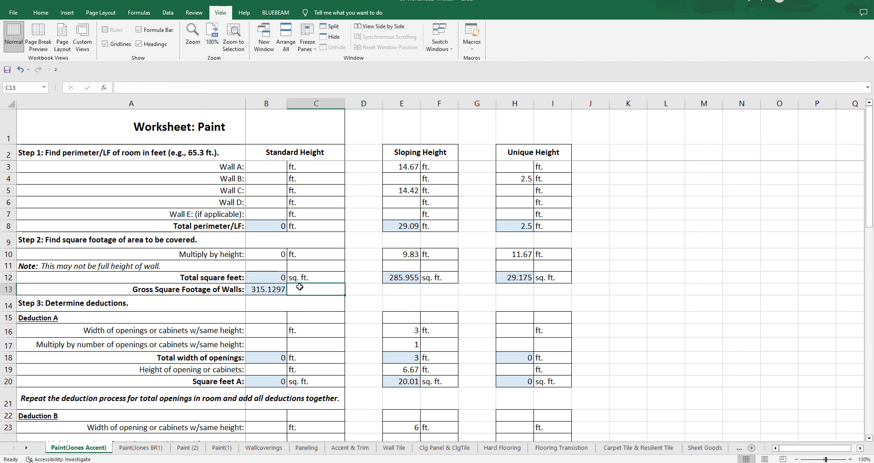
pyautogui.write('sq.ft.')
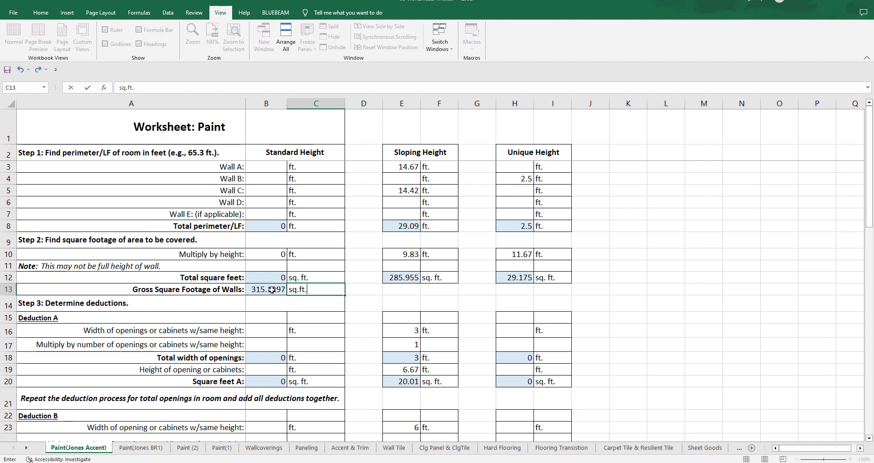
pyautogui.click(270, 290)
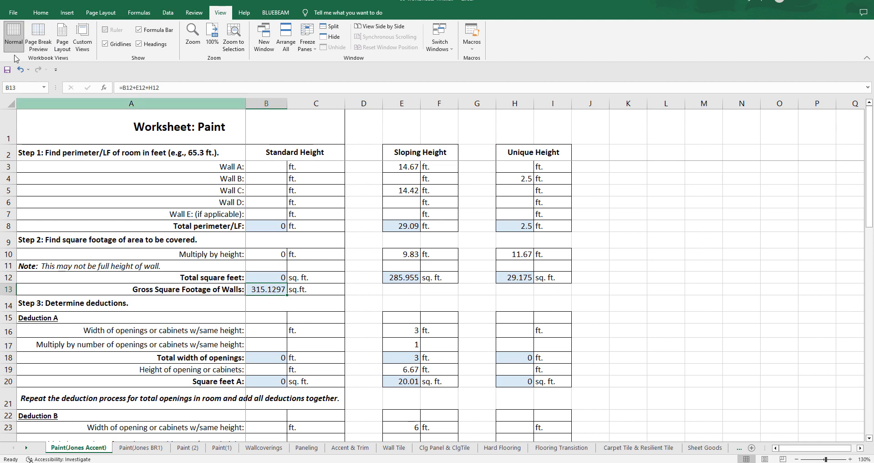
pyautogui.click(39, 13)
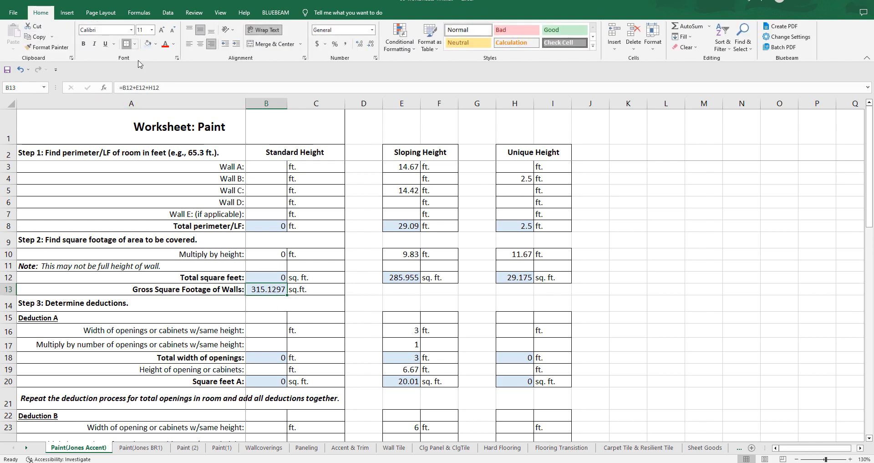
pyautogui.click(380, 300)
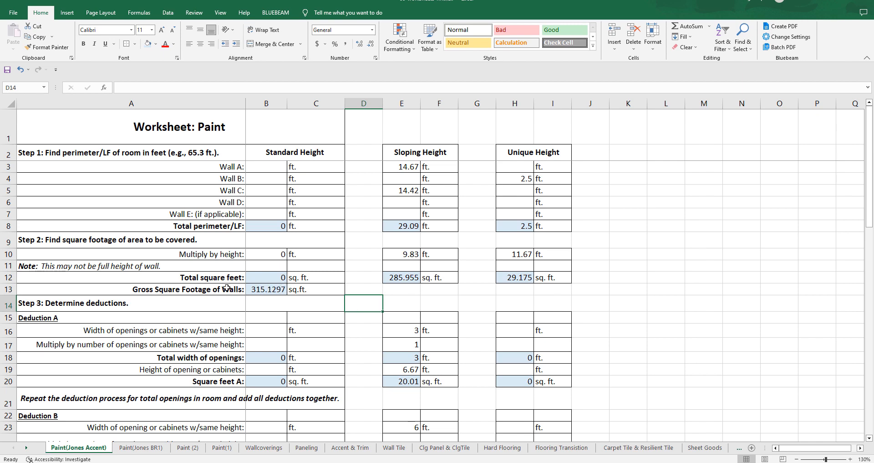
pyautogui.moveTo(255, 290); pyautogui.dragTo(319, 290)
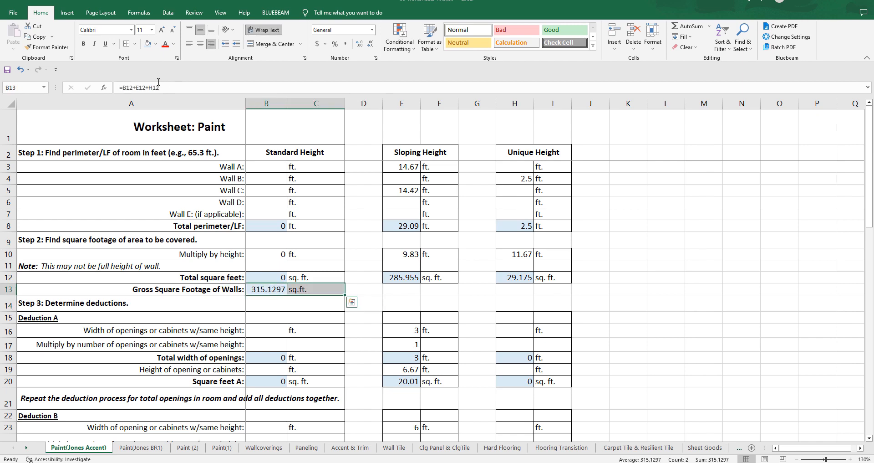
pyautogui.hotkey('ctrl', 'b')
pyautogui.click(383, 320)
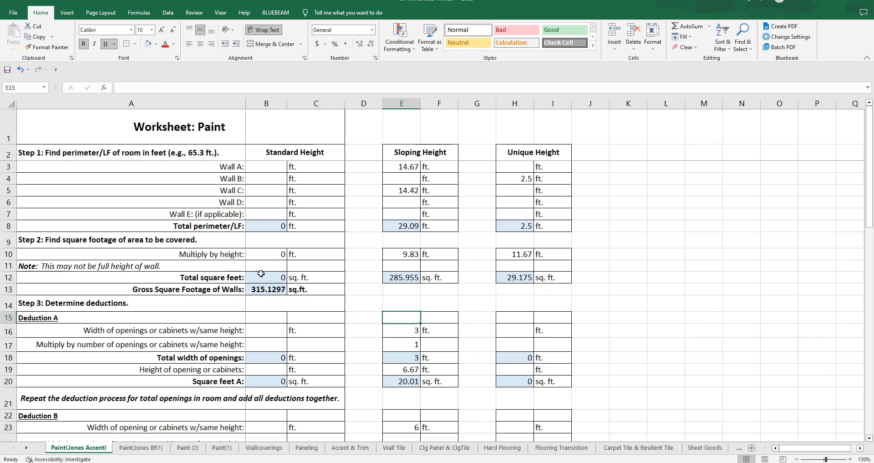
# Fill the gross wall square footage cell B13 with a slightly darker theme blue than the other totals
pyautogui.click(267, 291)
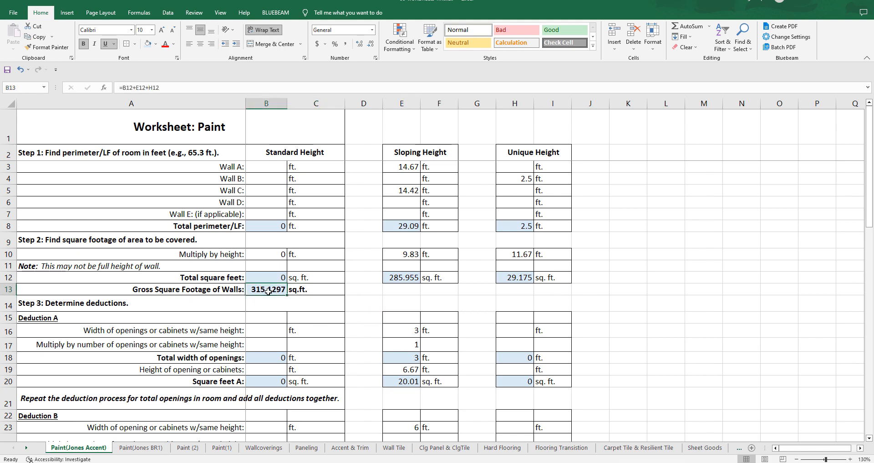
pyautogui.click(155, 45)
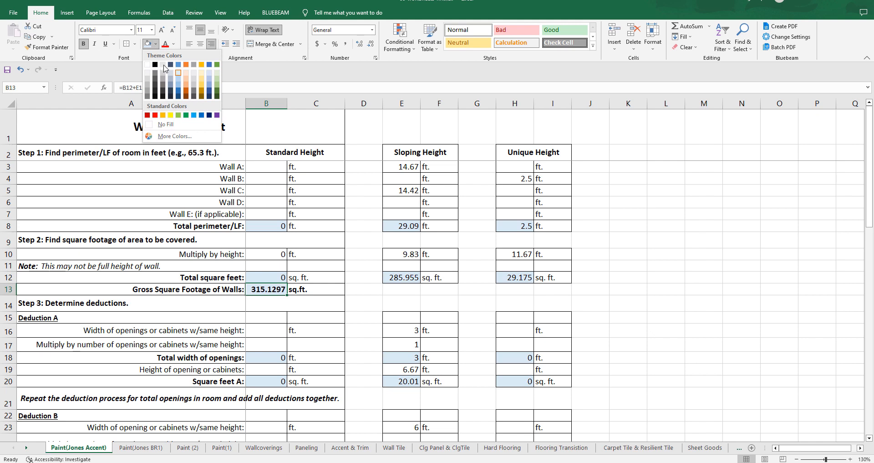
pyautogui.click(178, 82)
pyautogui.click(366, 304)
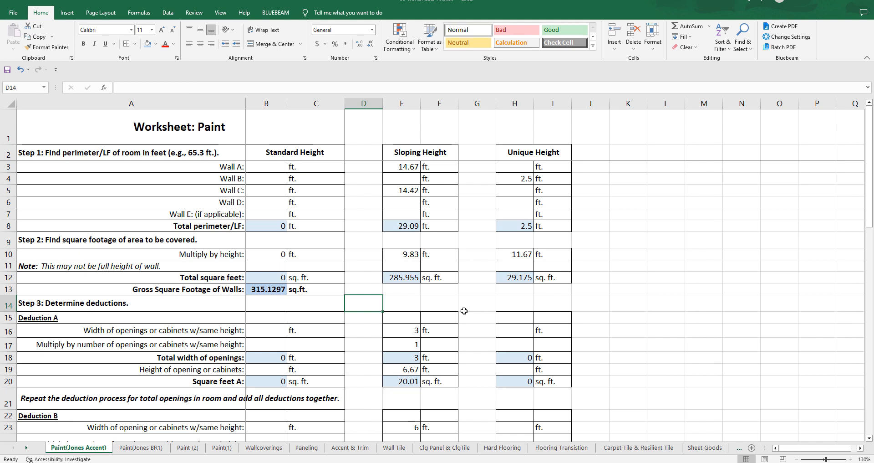
# Change the label in A13 to "Combined Square Footage of Walls:"
pyautogui.doubleClick(153, 289)
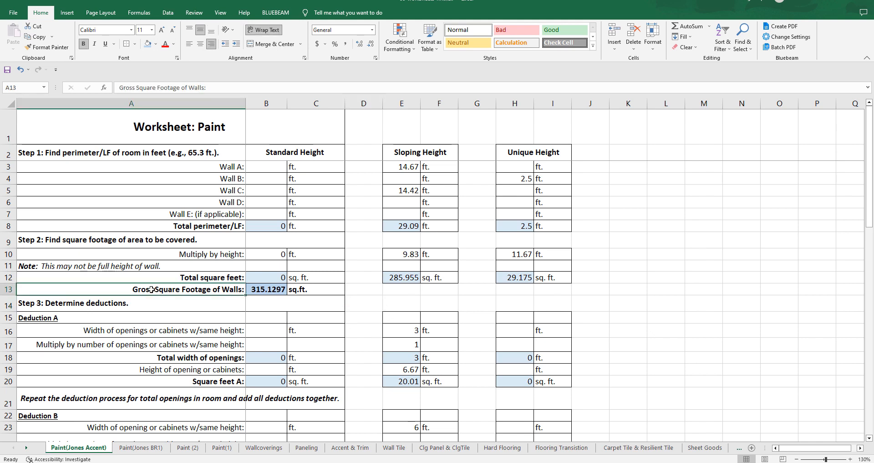
pyautogui.moveTo(153, 289); pyautogui.dragTo(121, 287)
pyautogui.write('Combined')
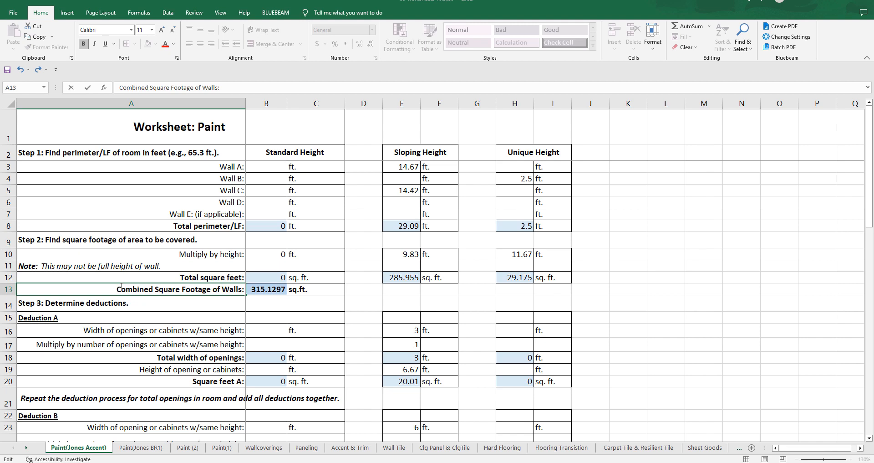
pyautogui.click(651, 295)
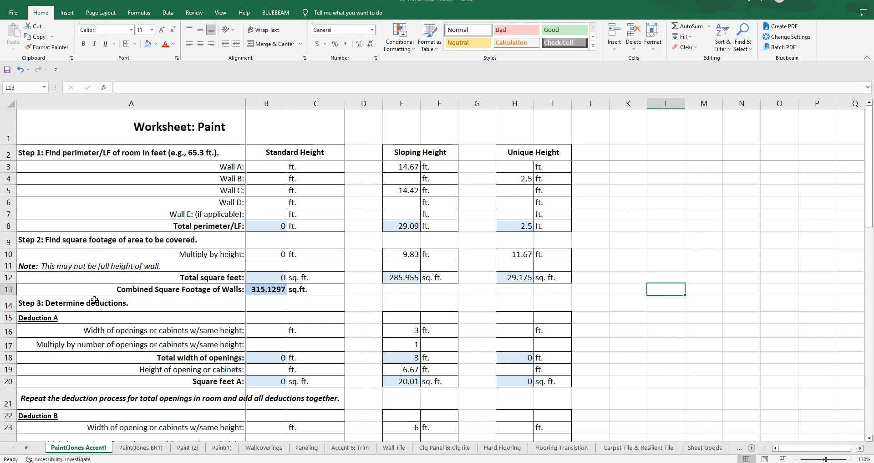
# Delete row 21 with the note about repeating the deduction process for total openings
pyautogui.scroll(-2, 104, 310)
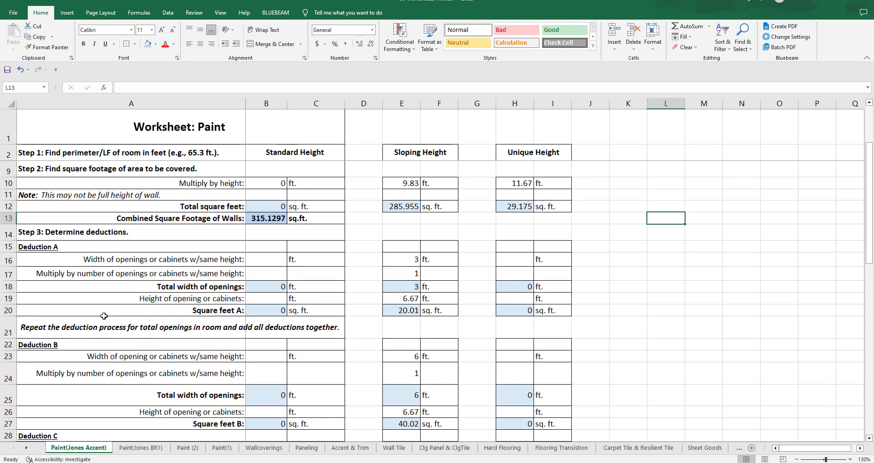
pyautogui.scroll(-2, 104, 315)
pyautogui.click(12, 246)
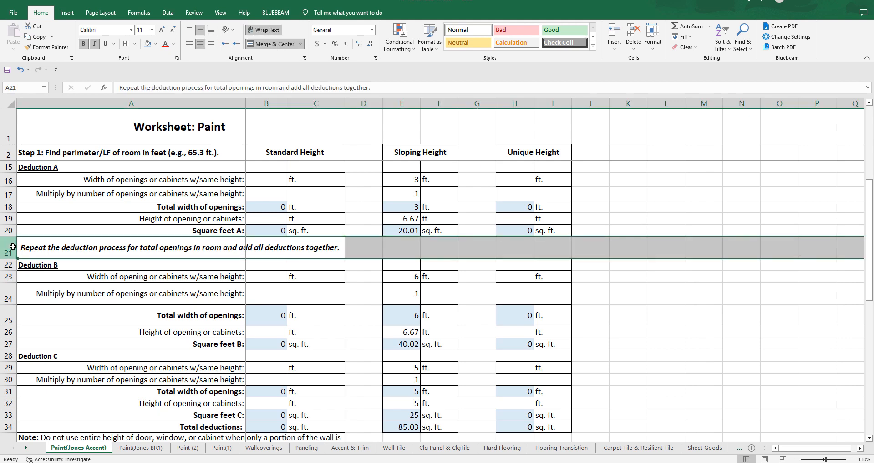
pyautogui.rightClick(13, 246)
pyautogui.click(51, 340)
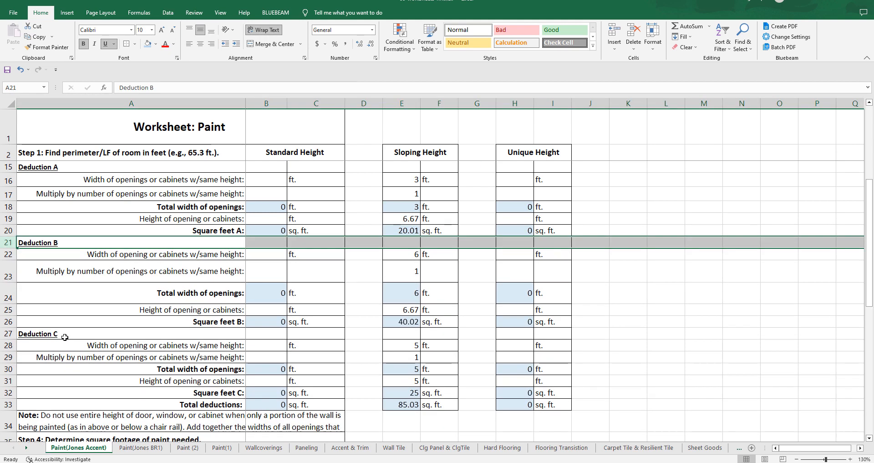
pyautogui.click(173, 314)
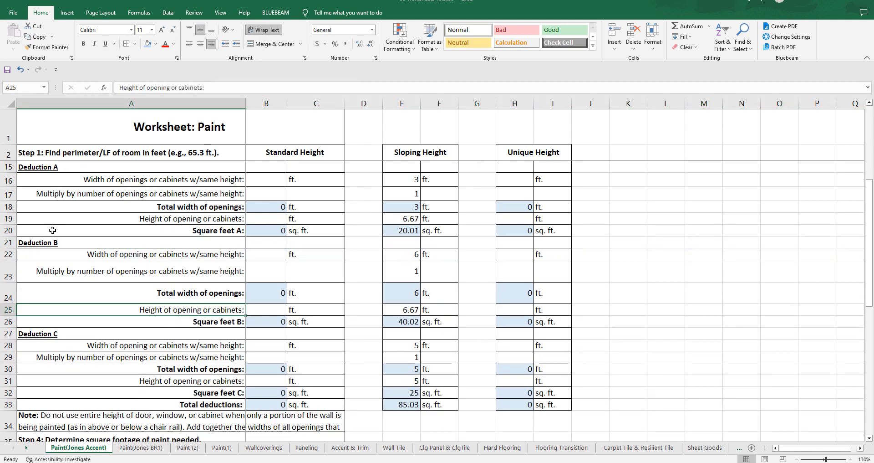
# Insert a blank row between the "Total deductions:" row and the note in row 34
pyautogui.scroll(-1, 54, 330)
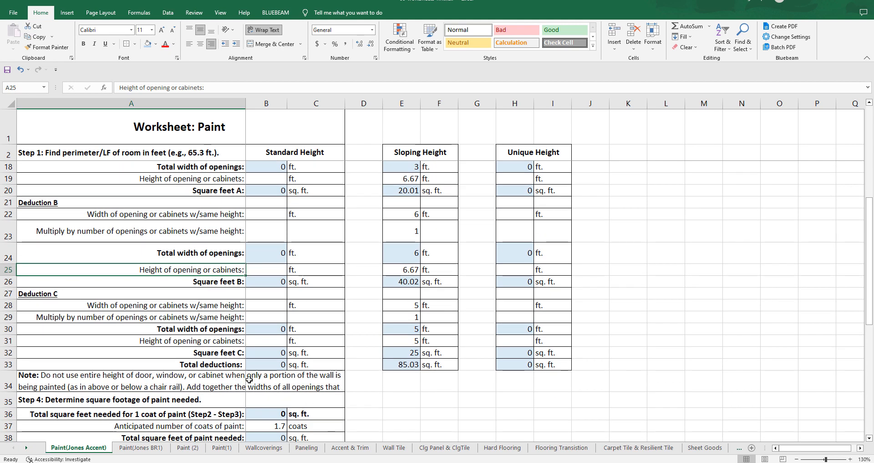
pyautogui.rightClick(8, 384)
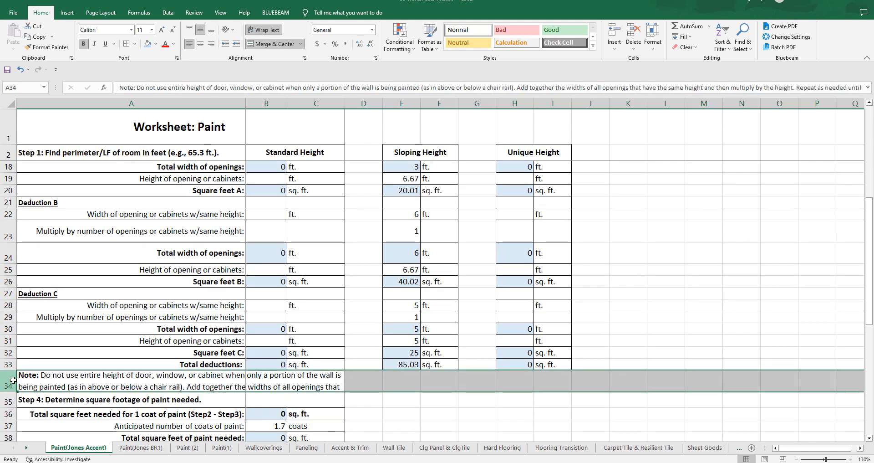
pyautogui.click(38, 307)
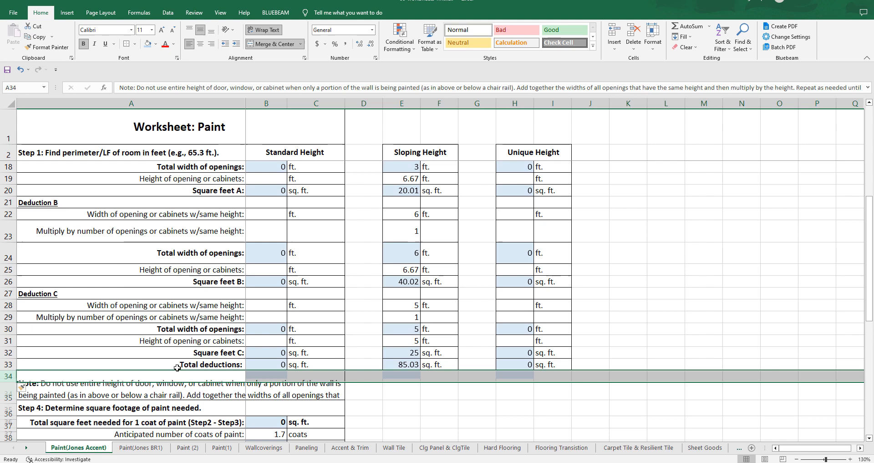
pyautogui.click(268, 380)
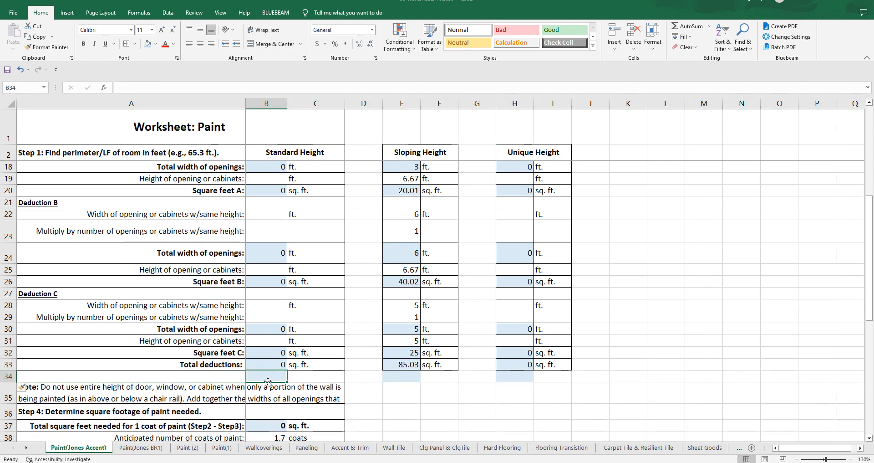
# Copy the "Combined Square Footage of Walls:" row 13 into blank row 34 and check the pasted formula in B34
pyautogui.scroll(5, 268, 381)
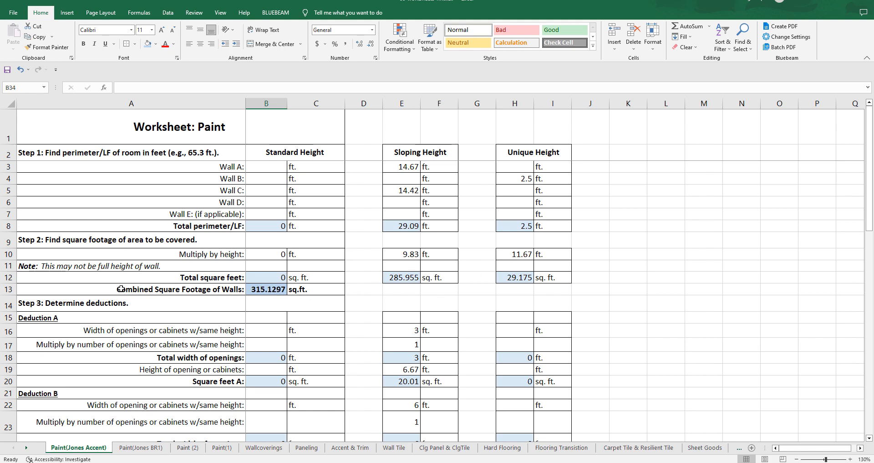
pyautogui.click(8, 288)
pyautogui.rightClick(8, 289)
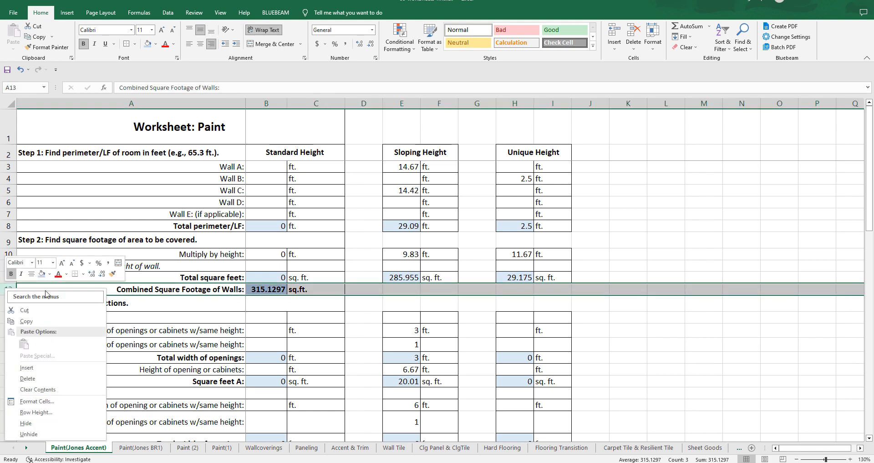
pyautogui.click(27, 321)
pyautogui.scroll(-2, 145, 311)
pyautogui.scroll(-3, 145, 311)
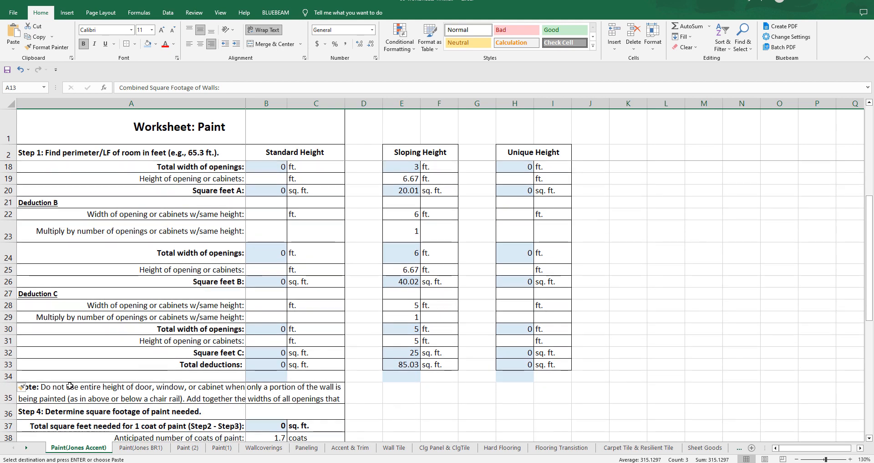
pyautogui.click(14, 375)
pyautogui.rightClick(14, 376)
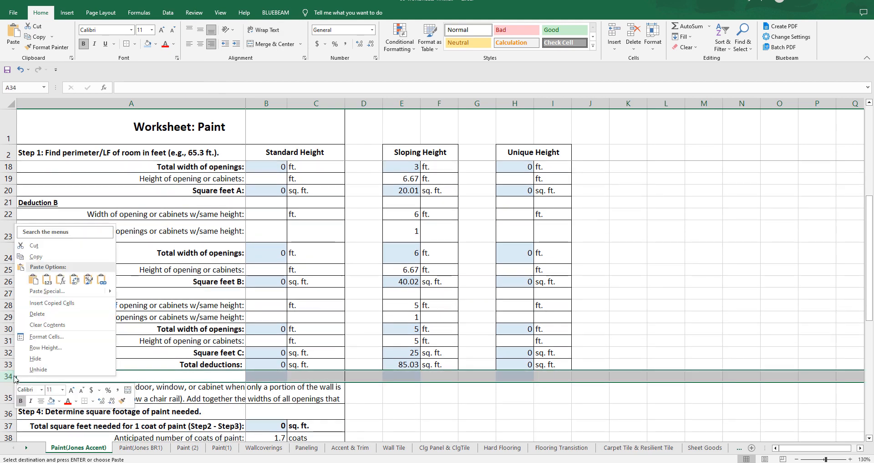
pyautogui.click(33, 286)
pyautogui.click(417, 435)
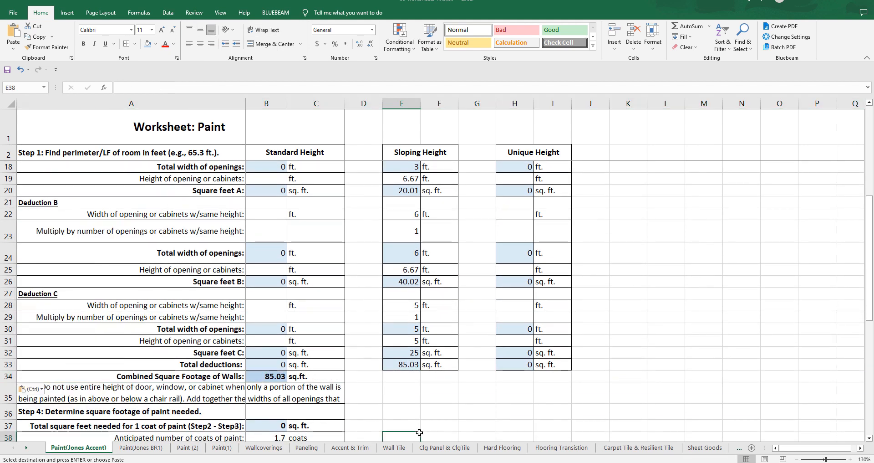
pyautogui.doubleClick(267, 376)
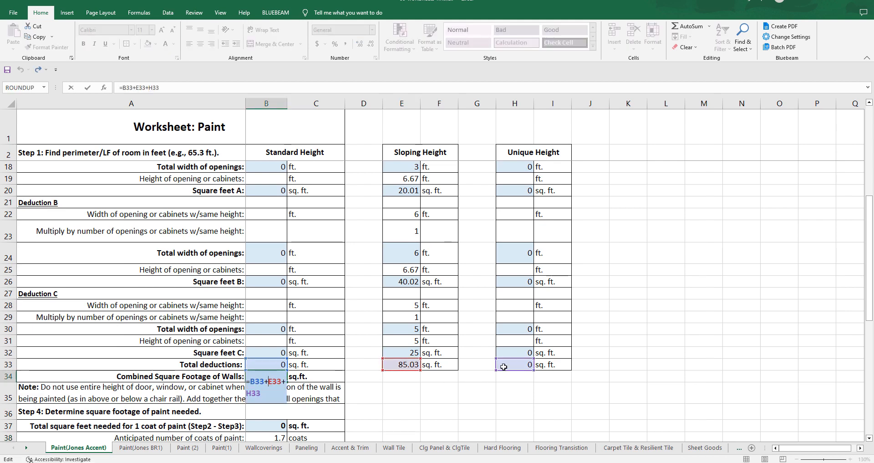
pyautogui.press('Escape')
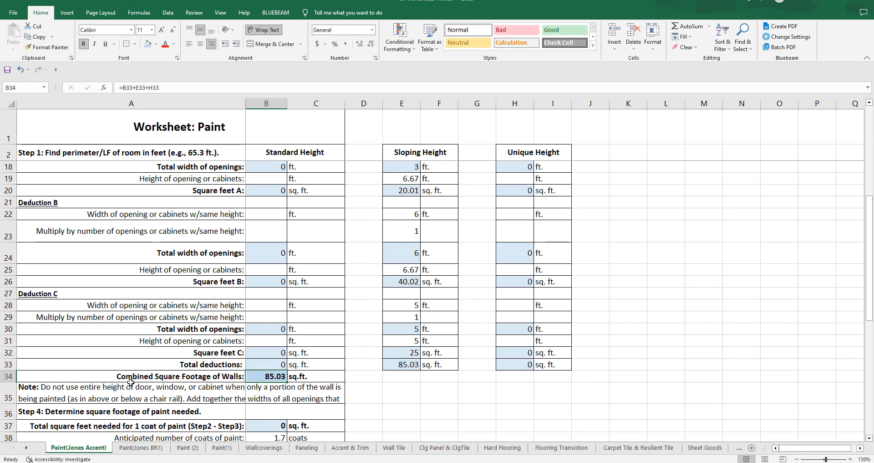
# Change the label in A34 to "Combined Square Footage of Deducts:"
pyautogui.doubleClick(225, 375)
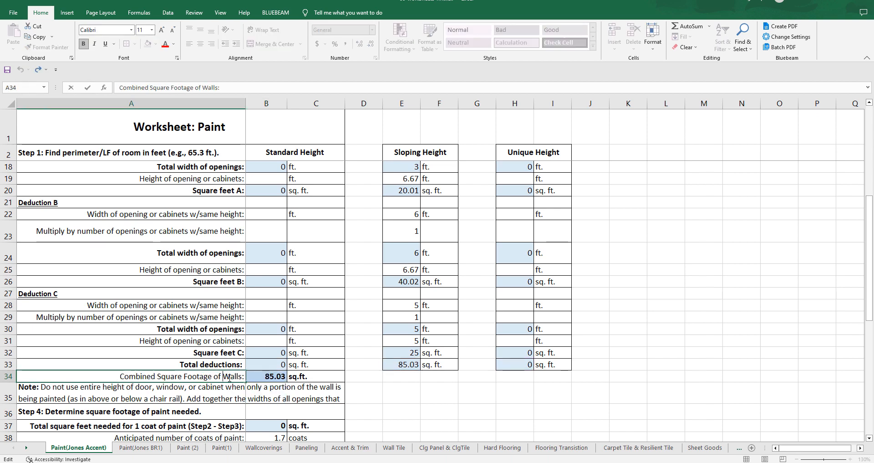
pyautogui.write('Decdduct')
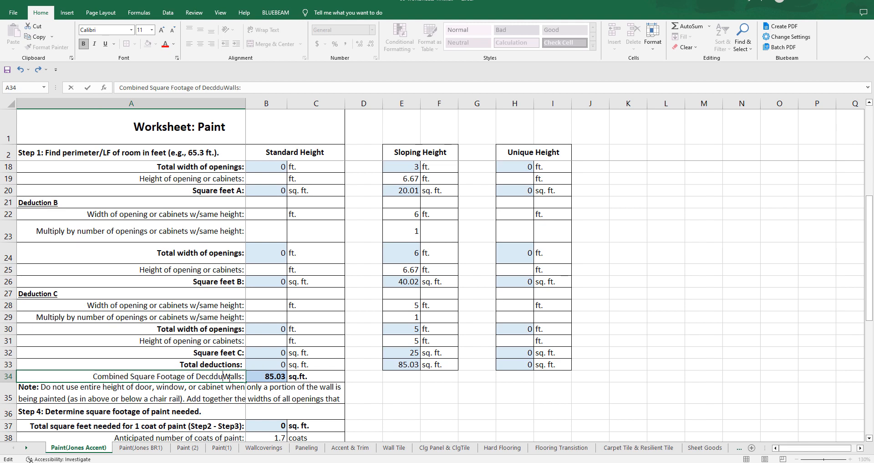
pyautogui.press('Delete')
pyautogui.press('Delete')
pyautogui.press('Delete')
pyautogui.press('Delete')
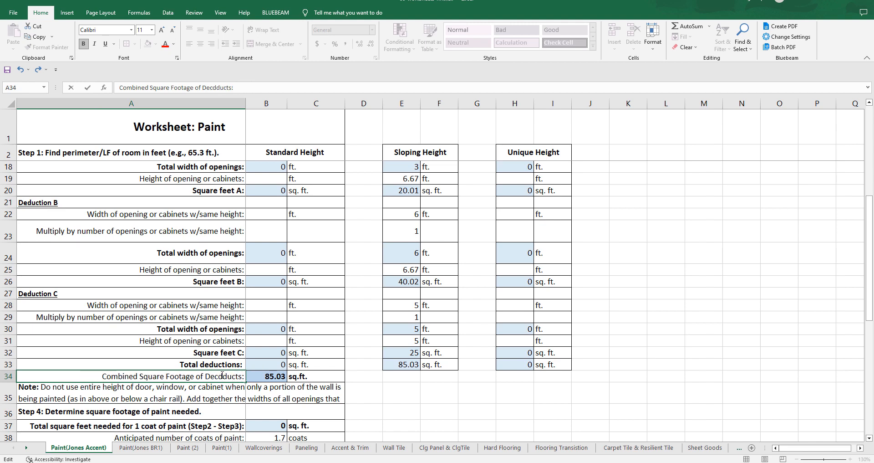
pyautogui.press('BackSpace')
pyautogui.press('BackSpace')
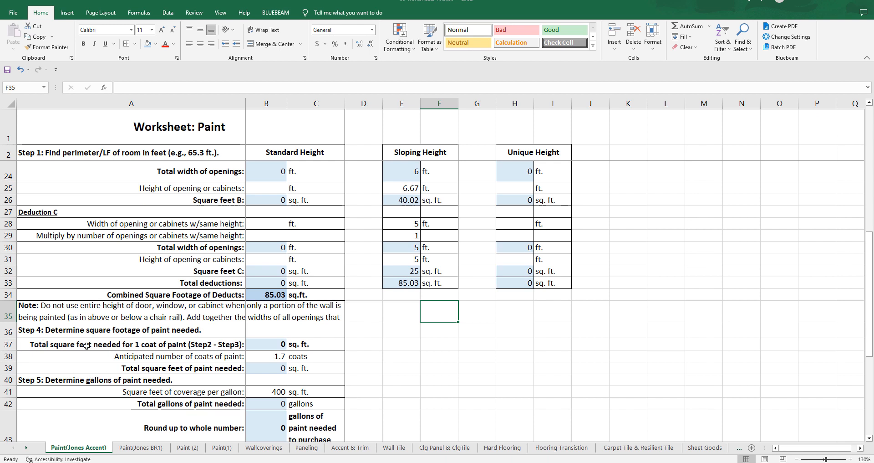
# Update the B37 formula for total square feet for one coat to =B13-B34, using the combined wall and deduction totals
pyautogui.doubleClick(275, 345)
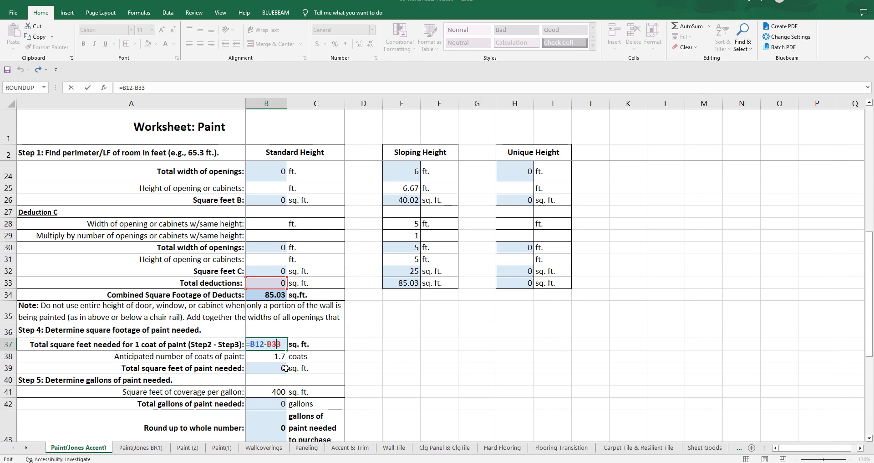
pyautogui.scroll(7, 279, 290)
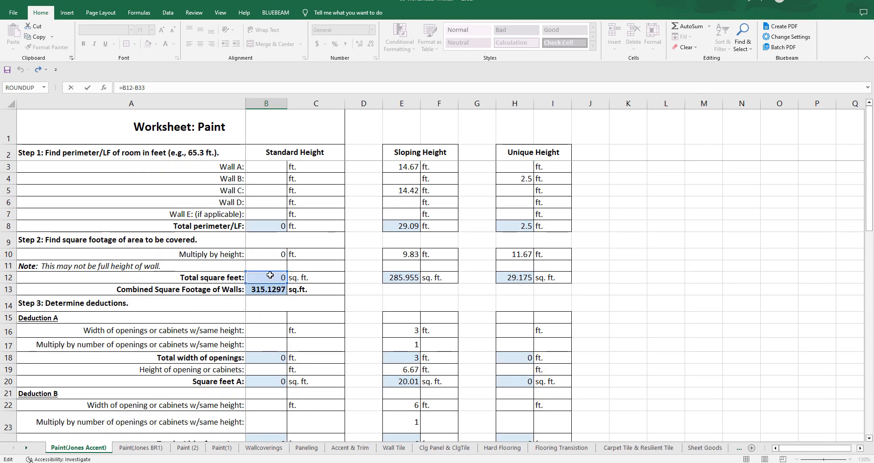
pyautogui.moveTo(270, 280); pyautogui.dragTo(275, 296)
pyautogui.scroll(-4, 278, 298)
pyautogui.scroll(-3, 278, 298)
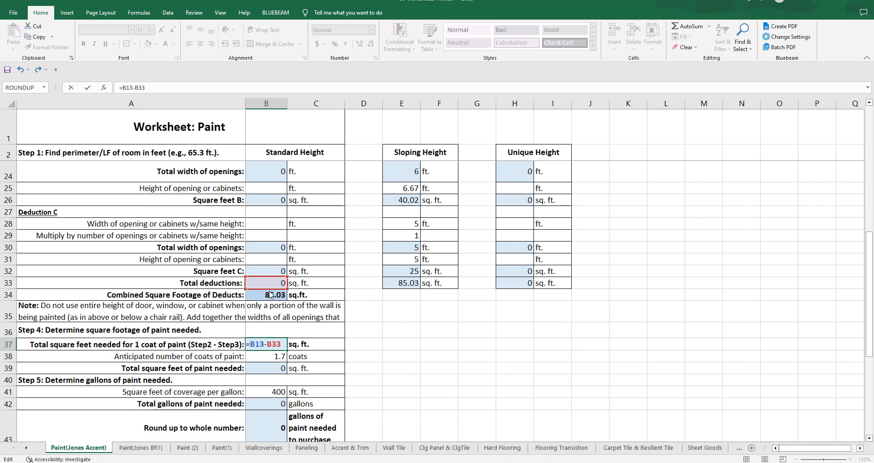
pyautogui.click(269, 294)
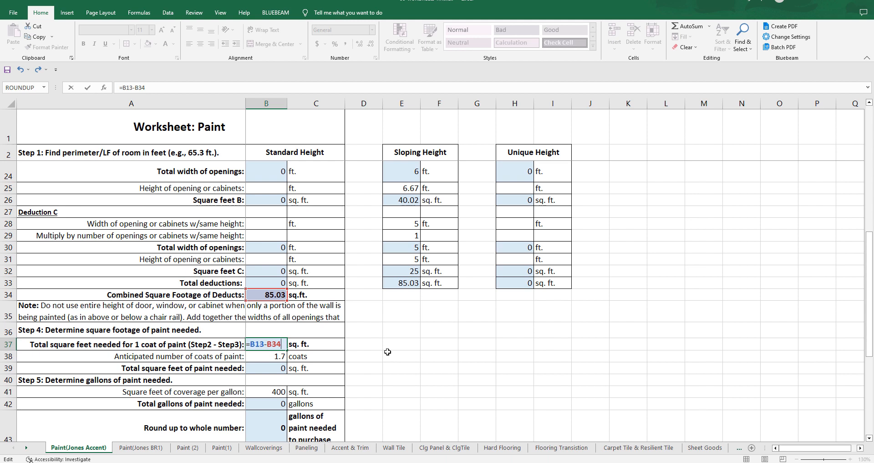
pyautogui.press('Return')
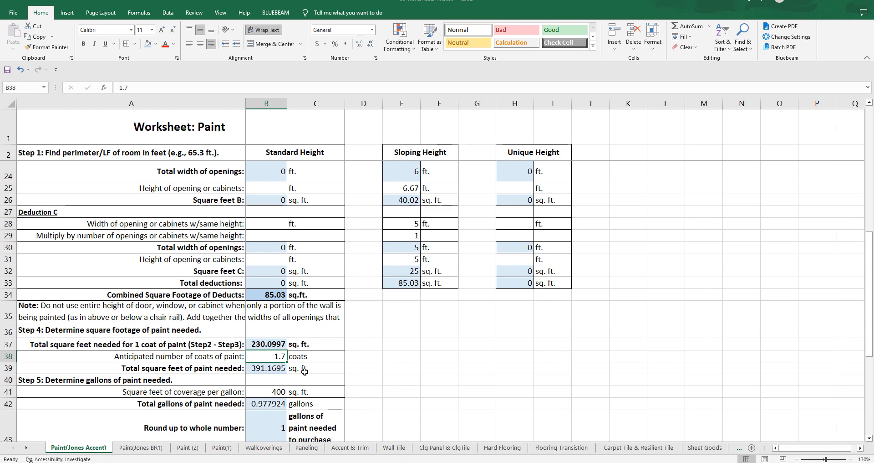
# Autofit column B so that the Total Cost of Job amount fits in its cell
pyautogui.scroll(-1, 360, 346)
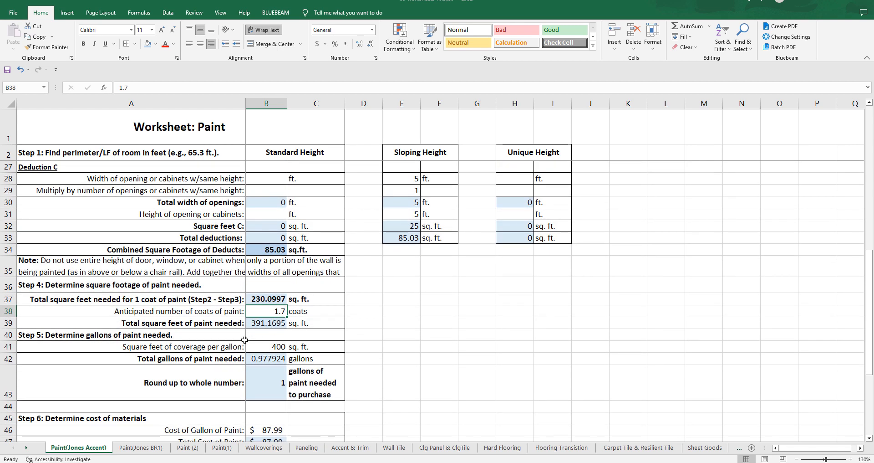
pyautogui.scroll(-1, 287, 323)
pyautogui.scroll(-1, 287, 323)
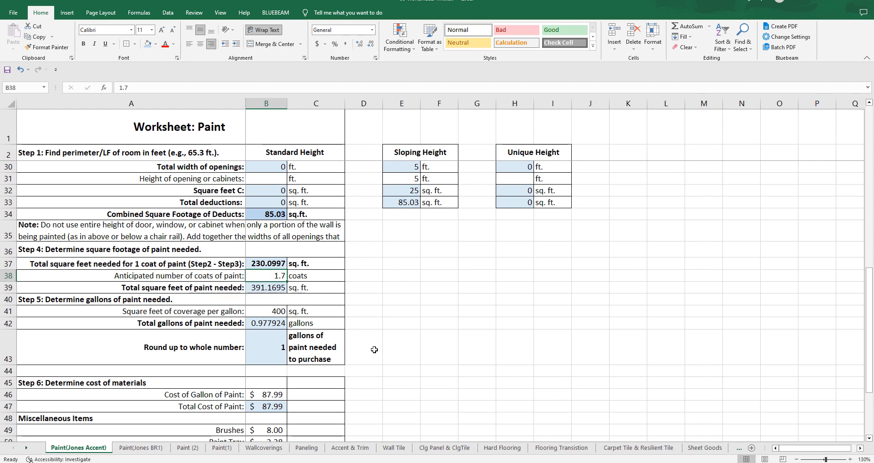
pyautogui.scroll(-2, 367, 349)
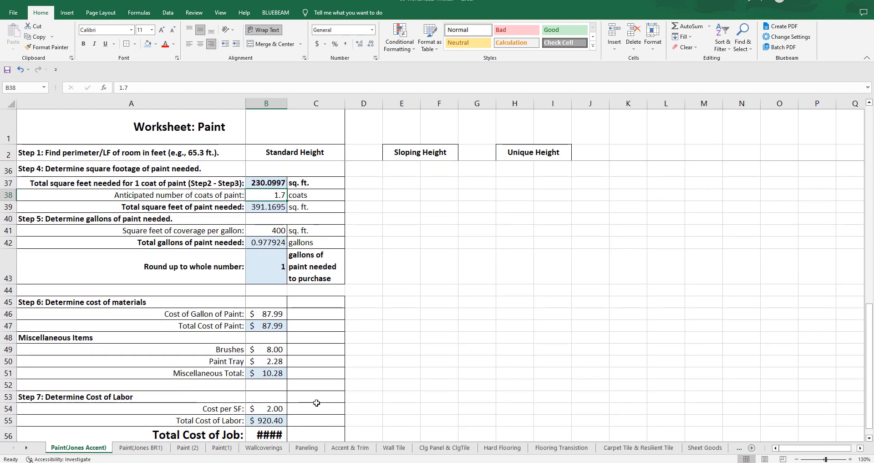
pyautogui.scroll(-1, 317, 403)
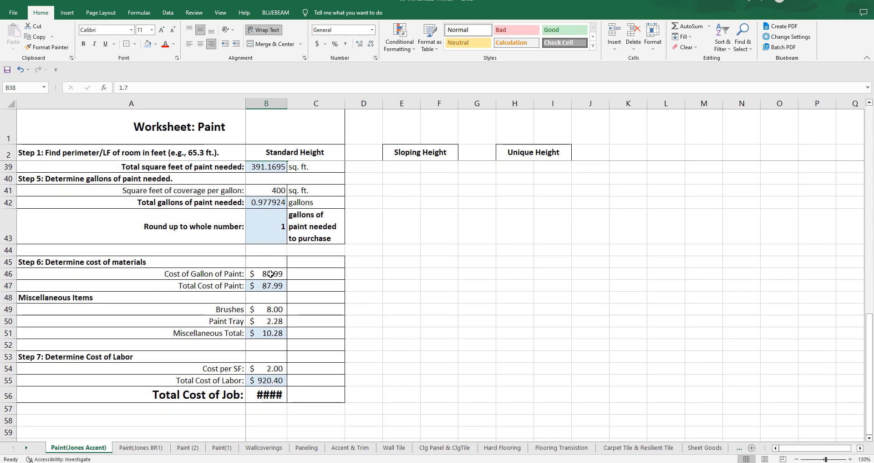
pyautogui.click(270, 273)
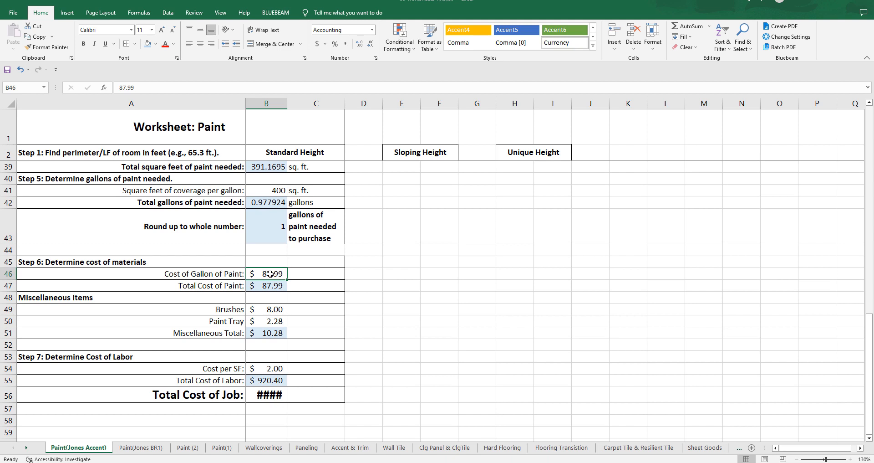
pyautogui.doubleClick(289, 104)
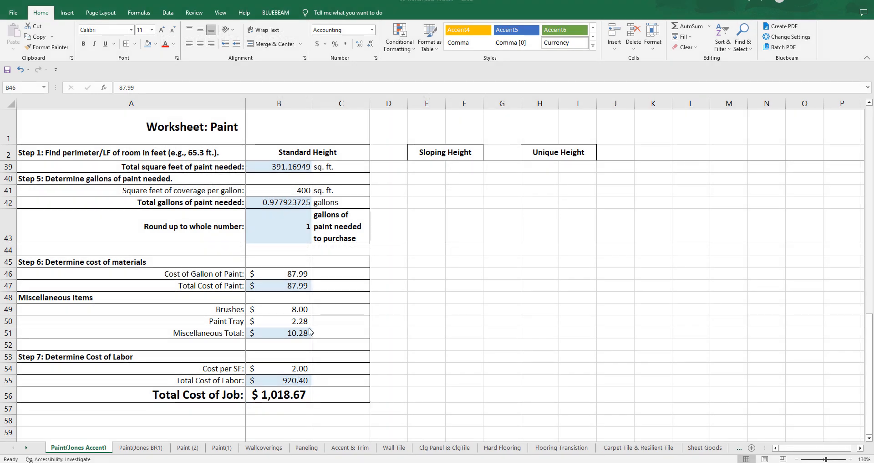
# Inspect the Total Cost of Labor formula in B55 and the cells it references, leaving the formula as it is
pyautogui.click(285, 381)
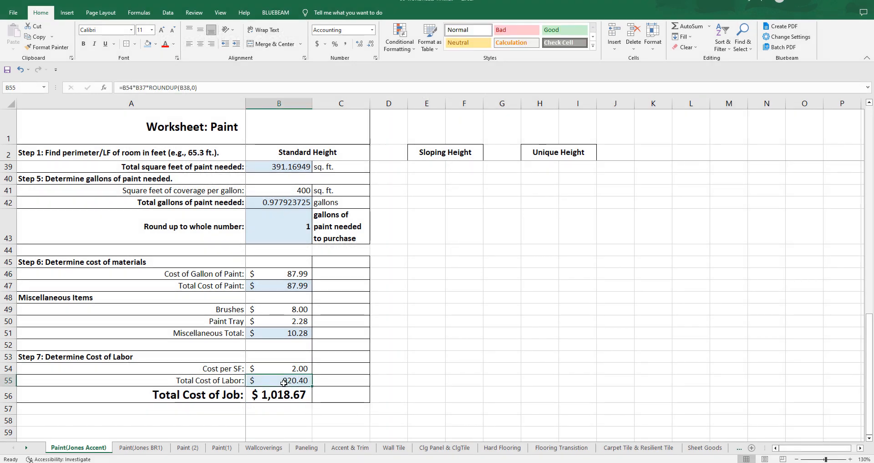
pyautogui.doubleClick(285, 381)
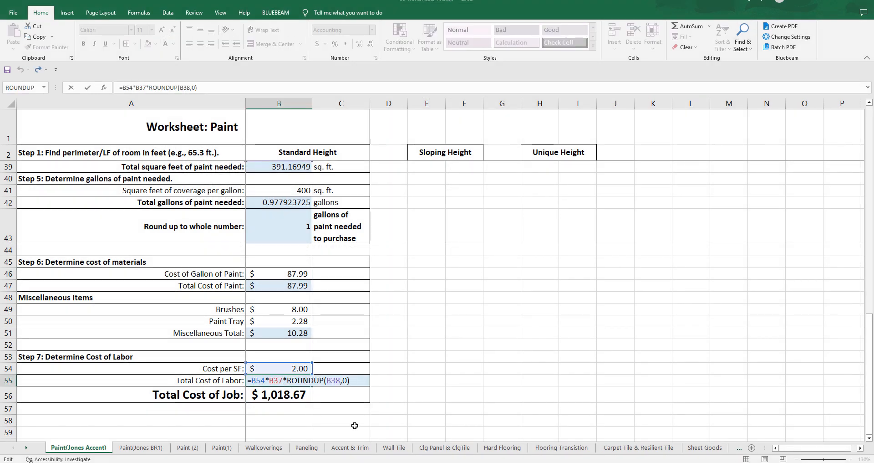
pyautogui.scroll(1, 397, 389)
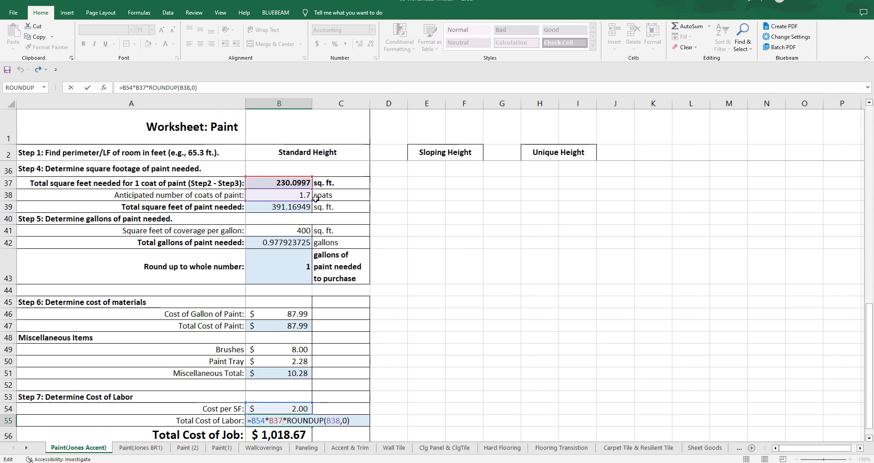
pyautogui.scroll(-1, 315, 417)
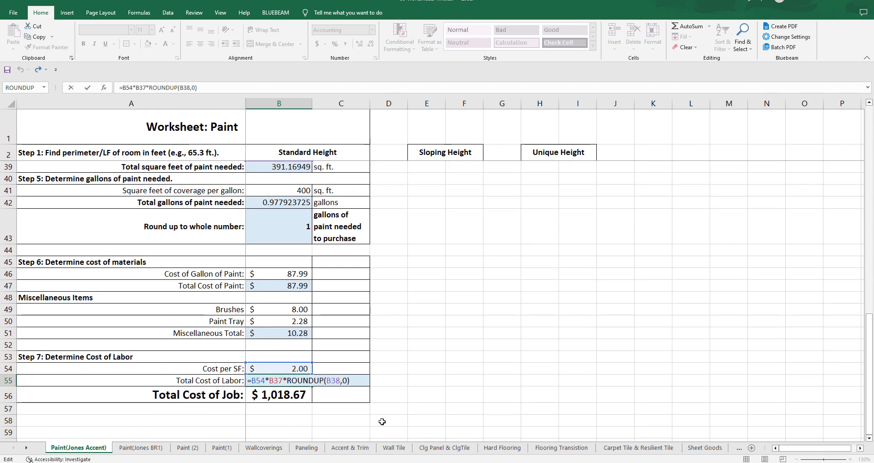
pyautogui.press('Escape')
# Review the whole worksheet, from the wall measurements and deductions to the job cost, including the columns beyond the Unique Height block
pyautogui.scroll(9, 425, 386)
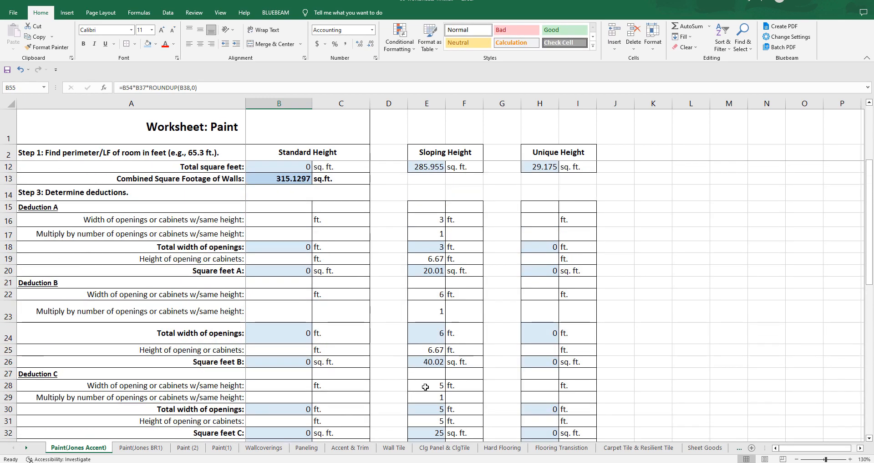
pyautogui.scroll(3, 425, 386)
pyautogui.scroll(-10, 265, 181)
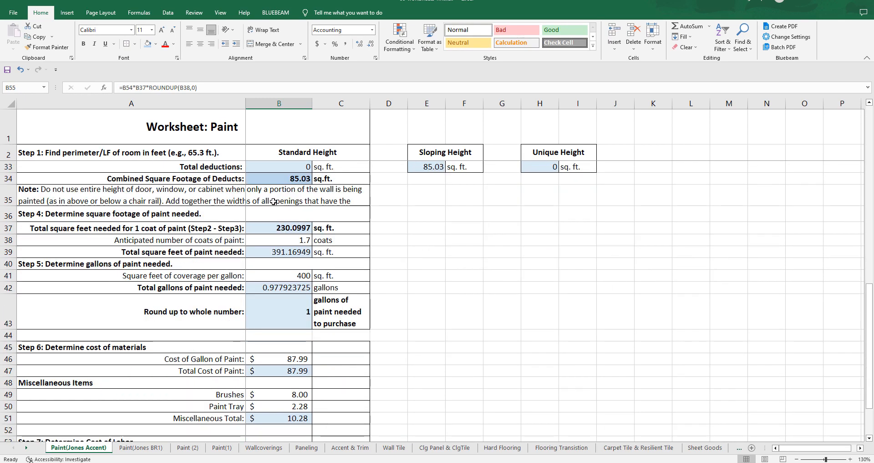
pyautogui.scroll(-6, 273, 201)
pyautogui.scroll(2, 274, 231)
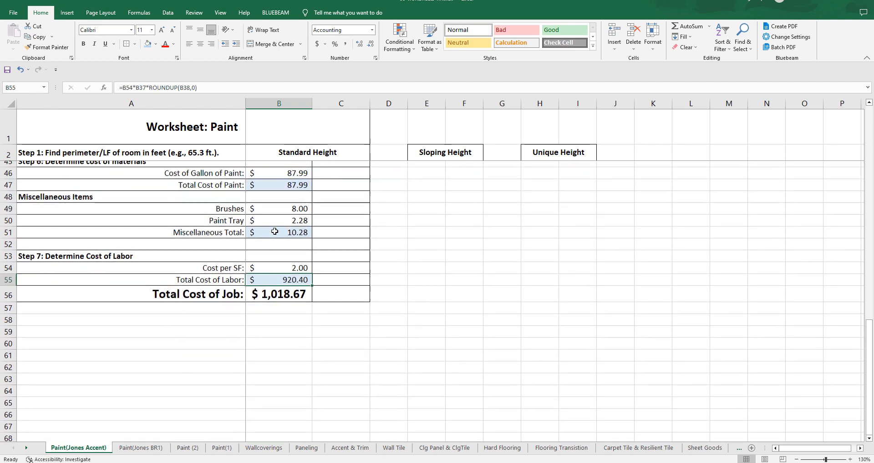
pyautogui.scroll(6, 274, 232)
pyautogui.scroll(-4, 319, 192)
pyautogui.scroll(11, 310, 148)
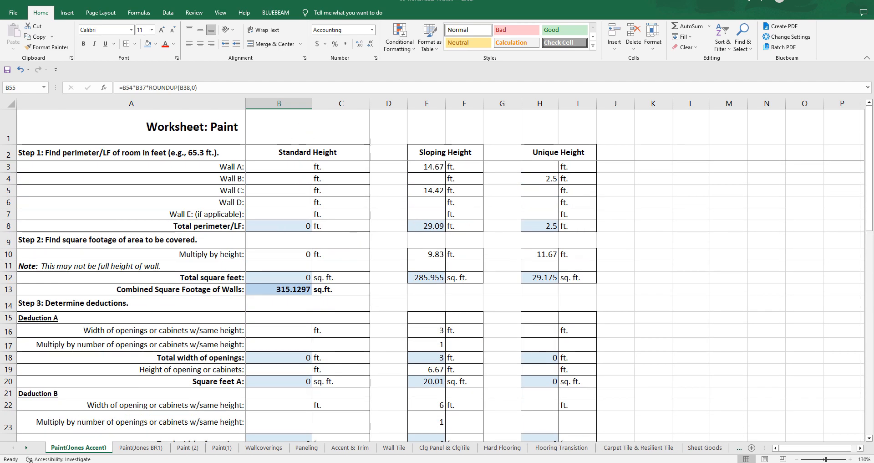
pyautogui.click(860, 449)
pyautogui.click(860, 449)
pyautogui.click(859, 450)
pyautogui.click(860, 449)
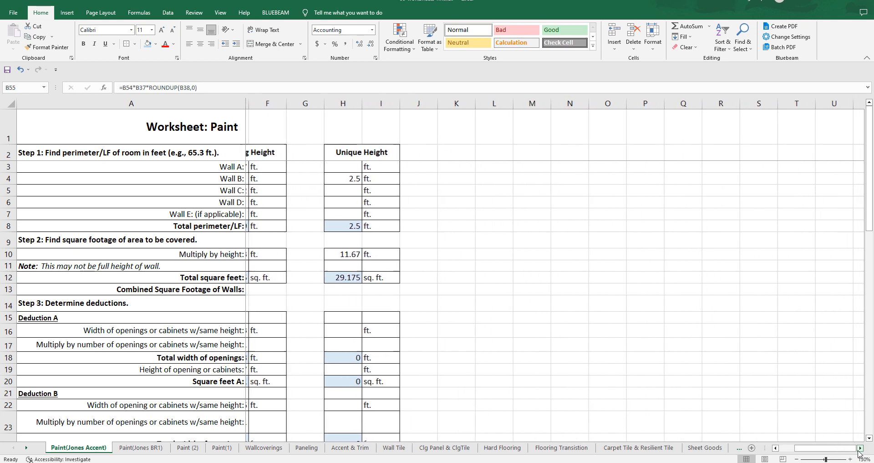
pyautogui.click(860, 450)
pyautogui.click(859, 449)
pyautogui.click(859, 449)
pyautogui.moveTo(839, 450); pyautogui.dragTo(779, 451)
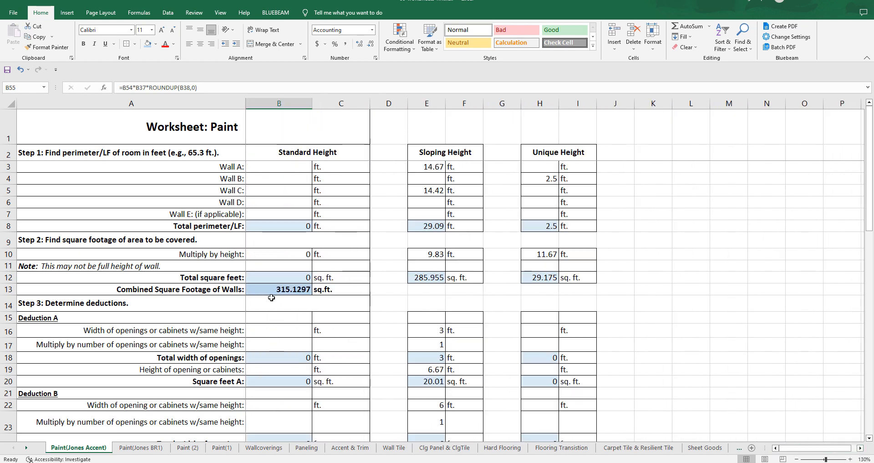
pyautogui.scroll(-5, 271, 297)
pyautogui.scroll(-2, 271, 296)
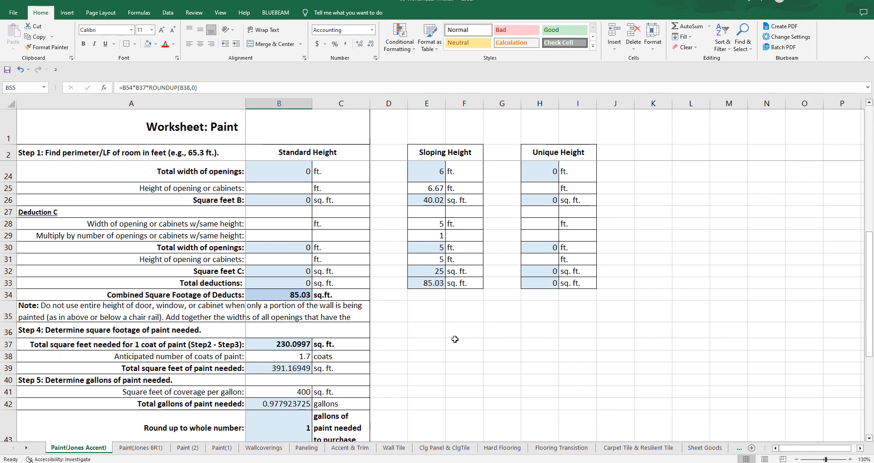
pyautogui.scroll(6, 287, 318)
pyautogui.scroll(1, 288, 308)
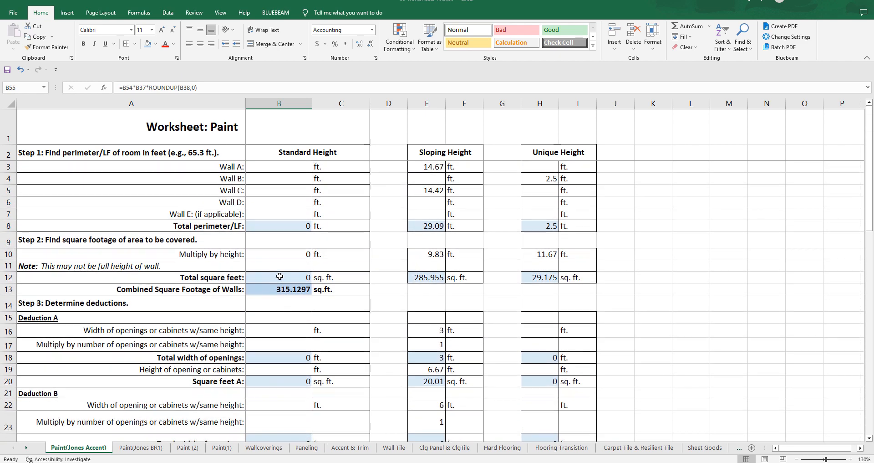
pyautogui.scroll(-2, 274, 287)
pyautogui.scroll(2, 275, 287)
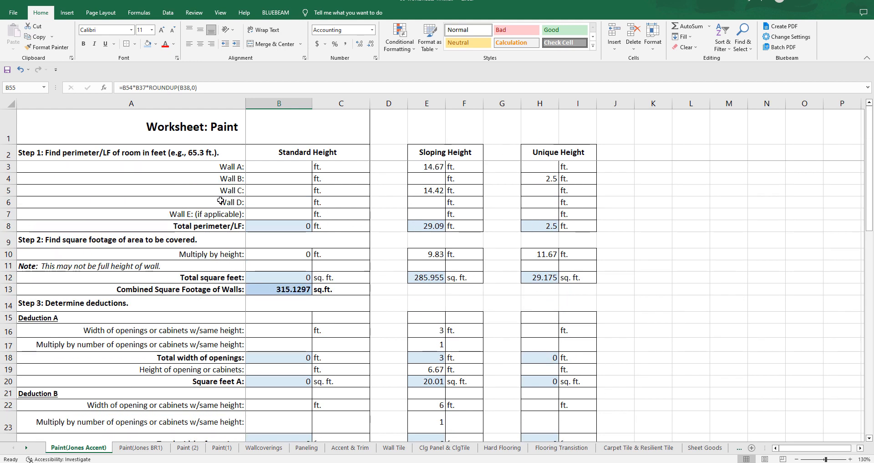
pyautogui.click(8, 214)
pyautogui.rightClick(9, 213)
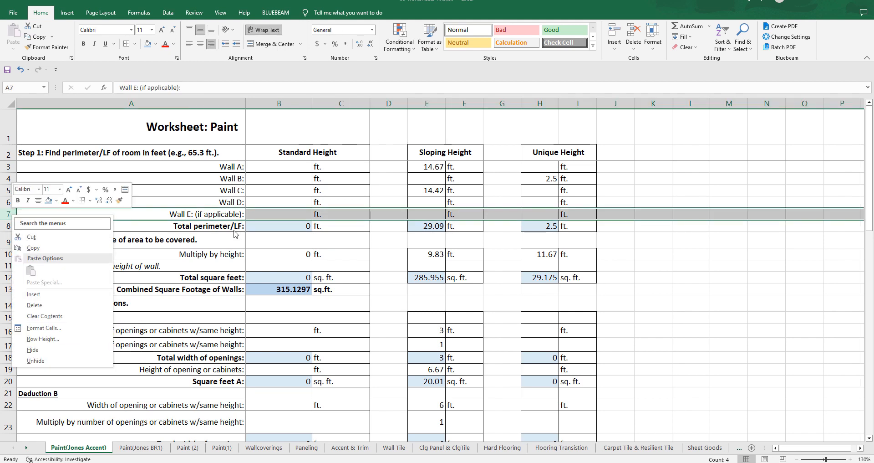
pyautogui.press('Escape')
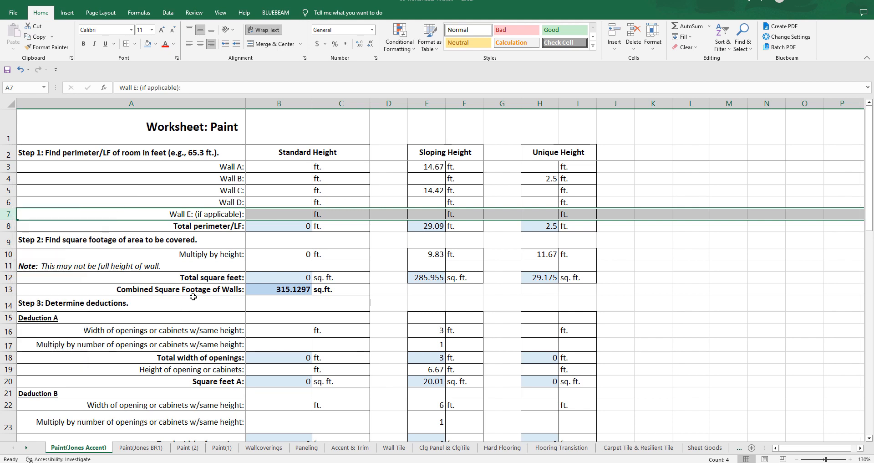
# Change the "Wall E: (if applicable):" label in A7 to "Wall (X):"
pyautogui.doubleClick(188, 215)
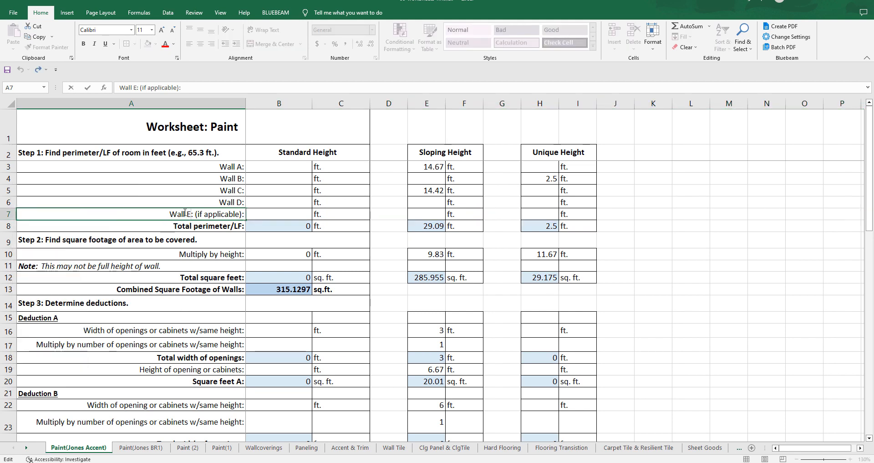
pyautogui.moveTo(188, 214); pyautogui.dragTo(241, 214)
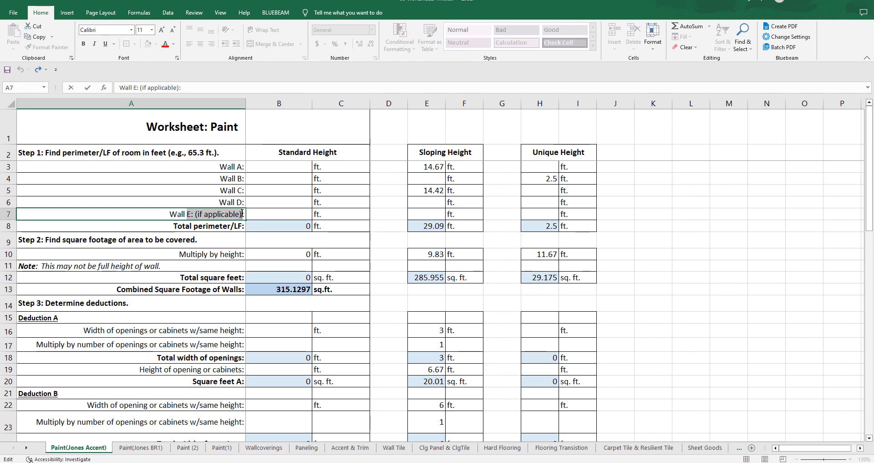
pyautogui.write('(X)')
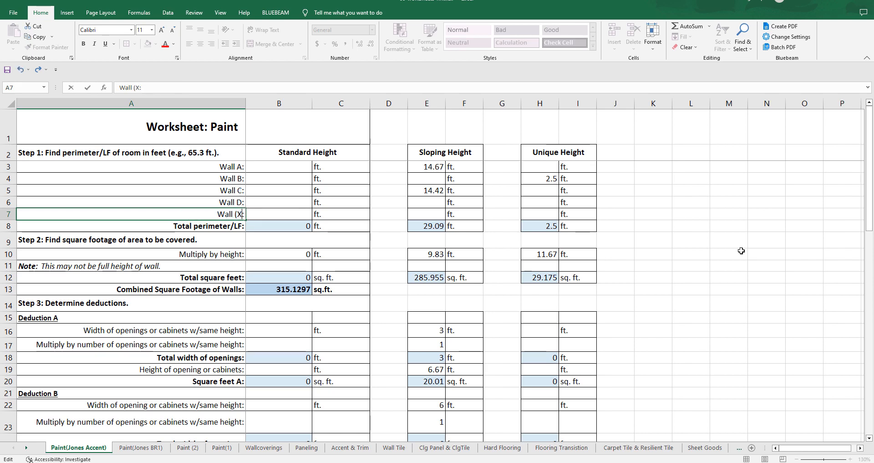
pyautogui.click(690, 253)
pyautogui.scroll(-8, 288, 388)
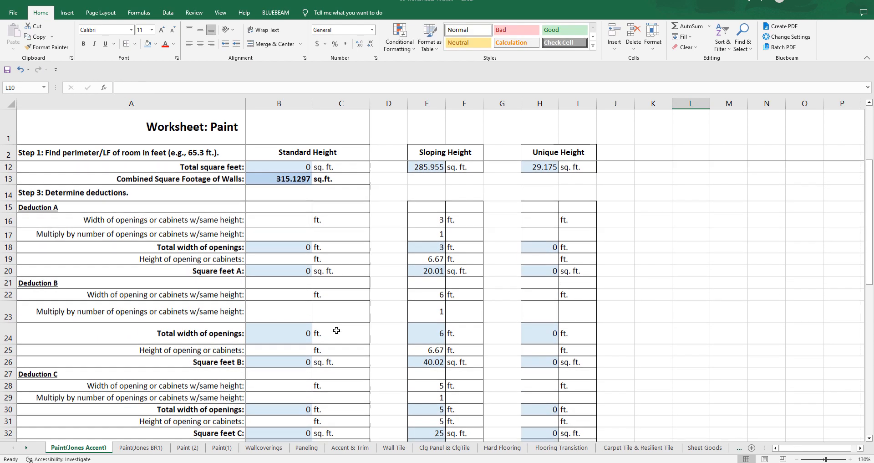
pyautogui.scroll(-4, 481, 371)
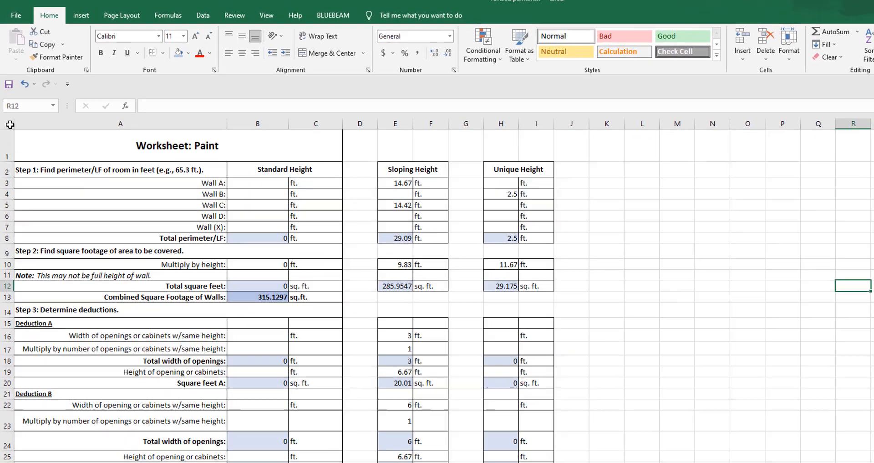
# Copy the entire paint worksheet on Sheet1, including the Standard, Sloping and Unique Height blocks
pyautogui.click(8, 105)
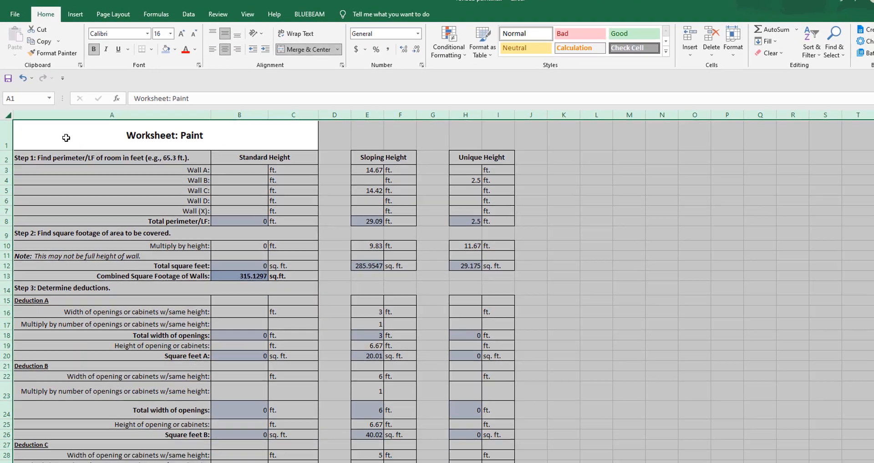
pyautogui.rightClick(123, 260)
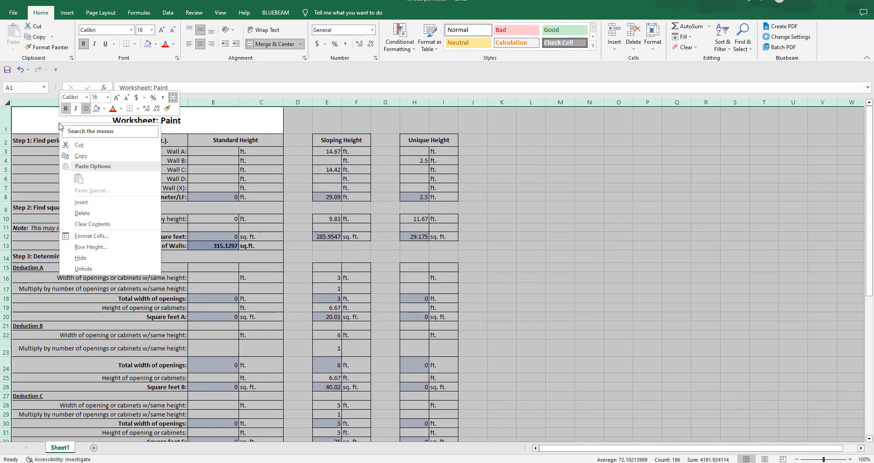
pyautogui.click(81, 156)
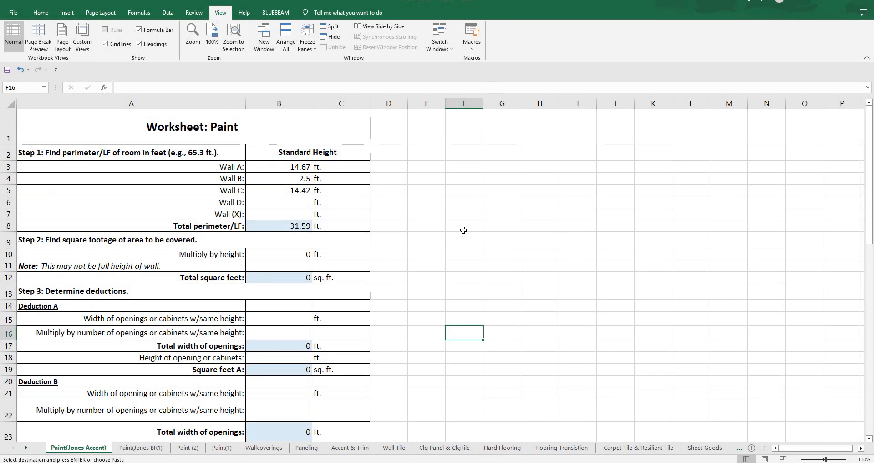
# Paste the copied worksheet over the whole Paint(Jones Accent) sheet in the other workbook and check the combined wall footage formula in B13
pyautogui.click(8, 104)
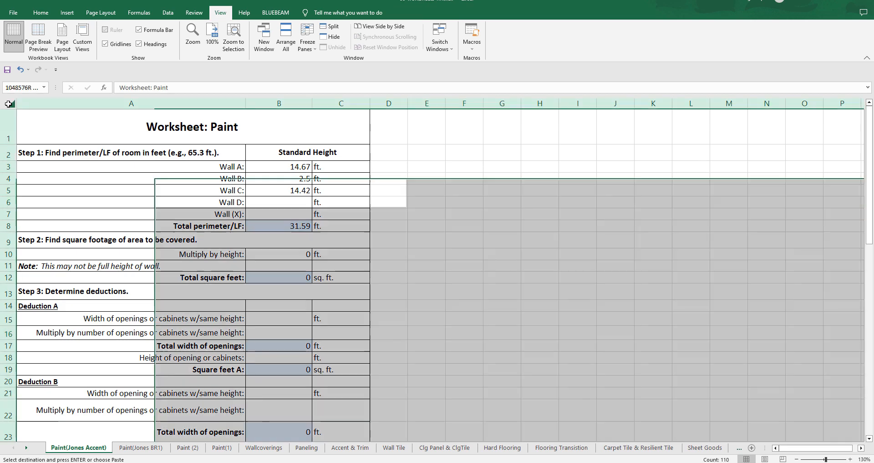
pyautogui.rightClick(8, 104)
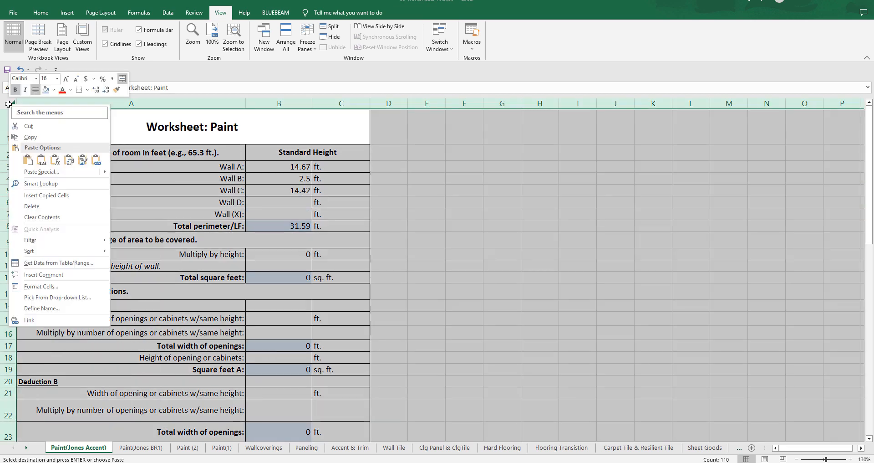
pyautogui.click(28, 162)
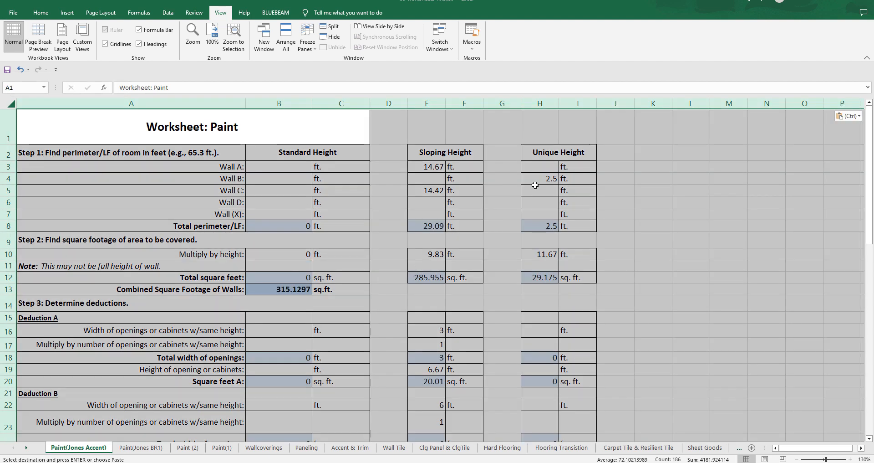
pyautogui.click(291, 295)
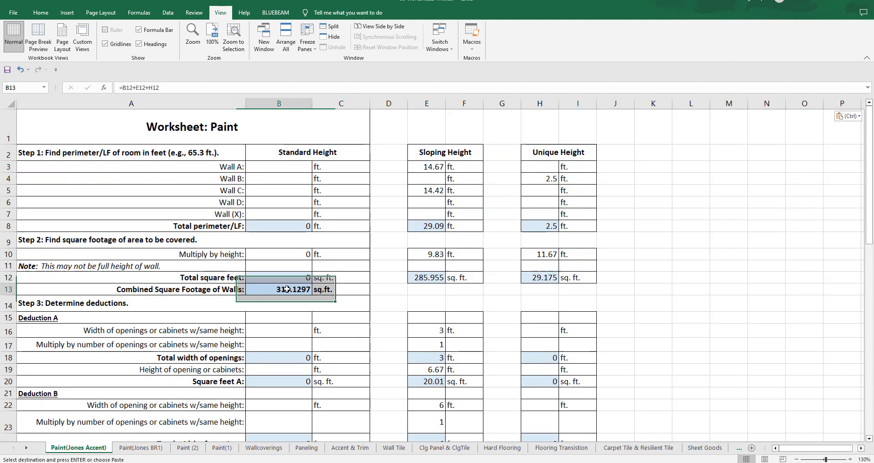
pyautogui.click(686, 266)
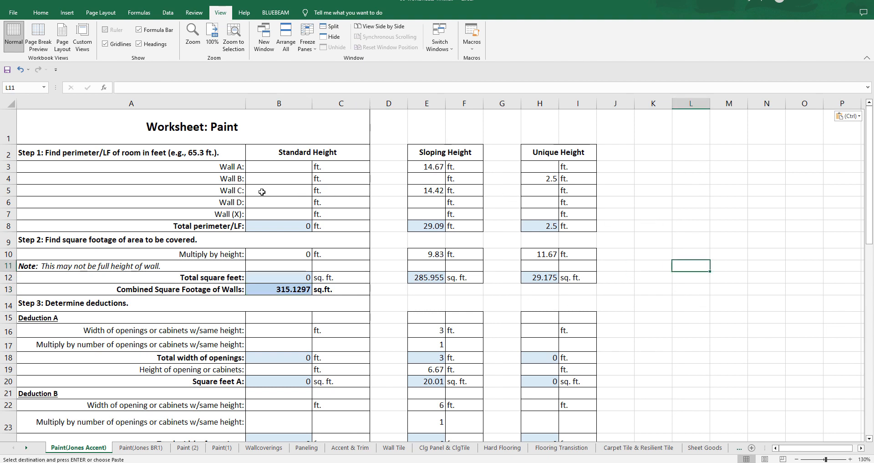
# Freeze the panes at cell B3 to lock rows 1 and 2 and column A, and check the frozen headings against the deductions
pyautogui.click(276, 168)
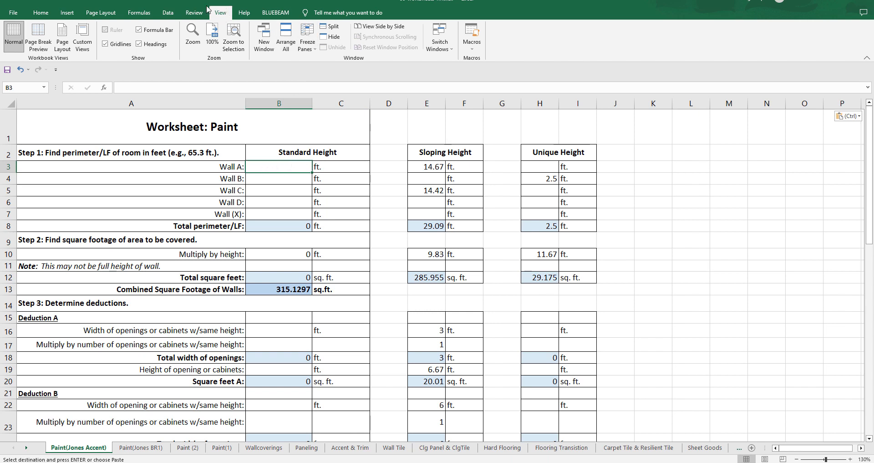
pyautogui.click(307, 39)
pyautogui.click(314, 68)
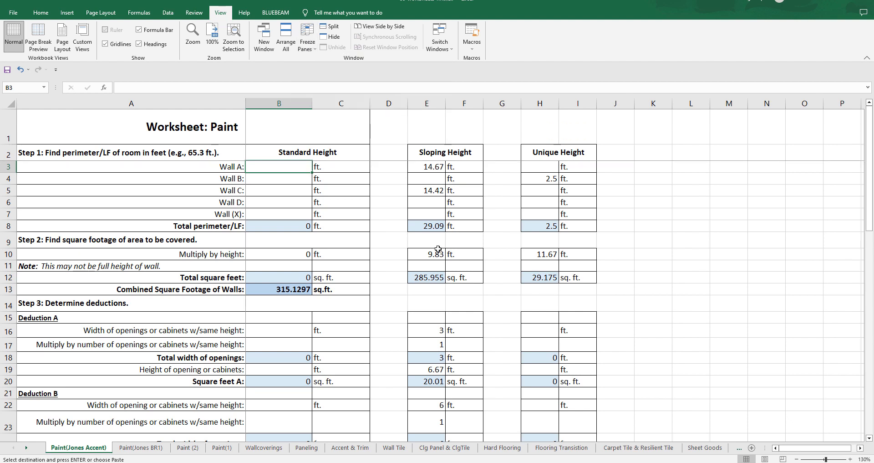
pyautogui.scroll(-5, 438, 249)
pyautogui.scroll(5, 465, 286)
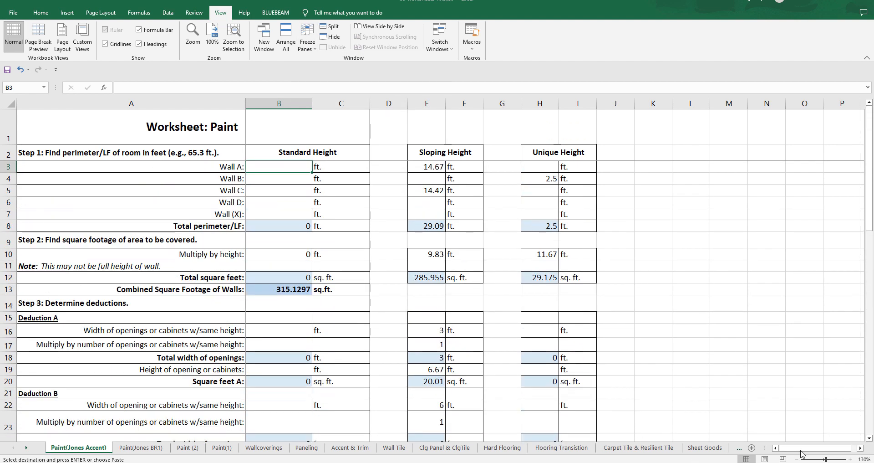
pyautogui.moveTo(801, 451)
pyautogui.mouseDown()
pyautogui.moveTo(818, 449)
pyautogui.moveTo(808, 447)
pyautogui.mouseUp()
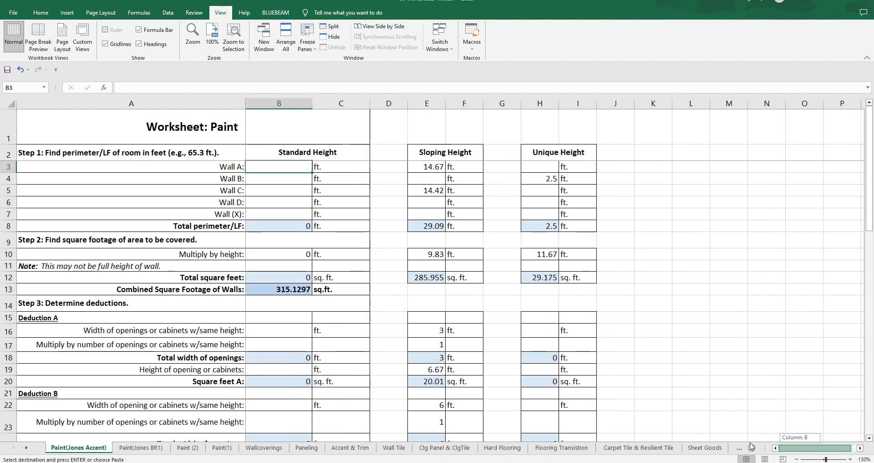
pyautogui.click(307, 40)
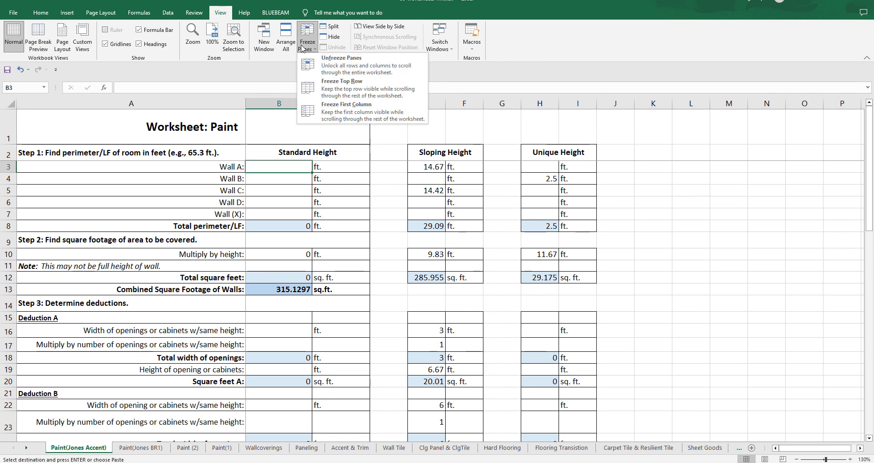
pyautogui.click(497, 77)
pyautogui.scroll(-4, 388, 203)
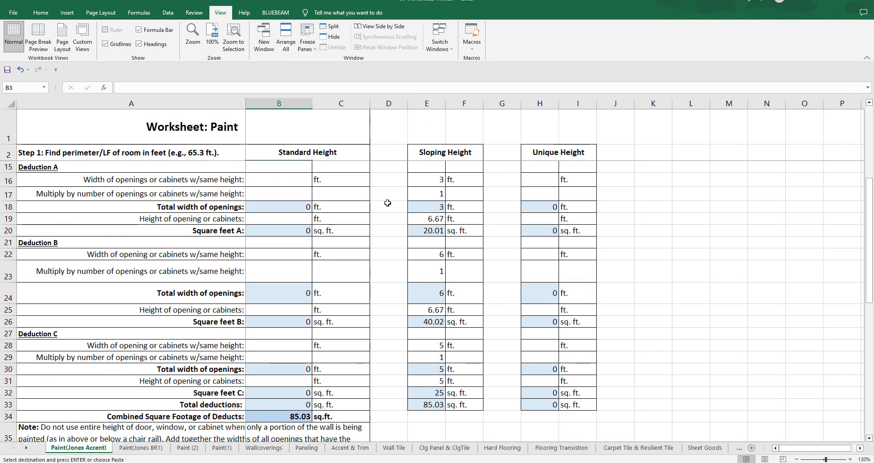
pyautogui.scroll(1, 388, 203)
pyautogui.scroll(3, 388, 202)
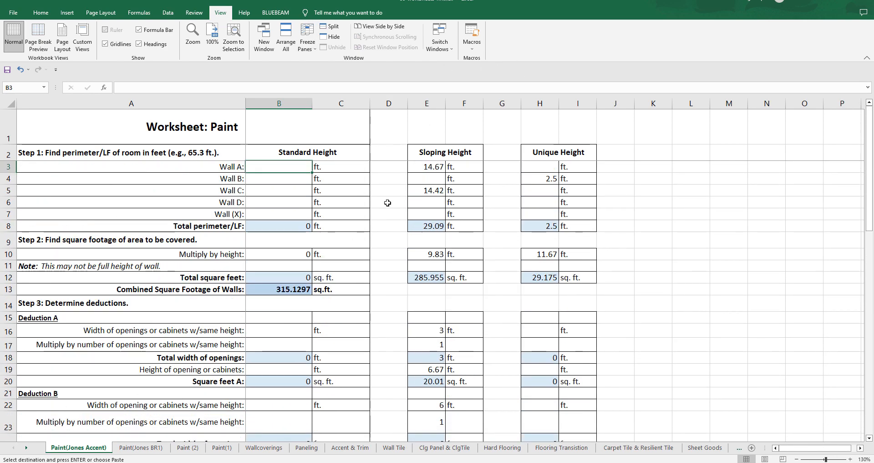